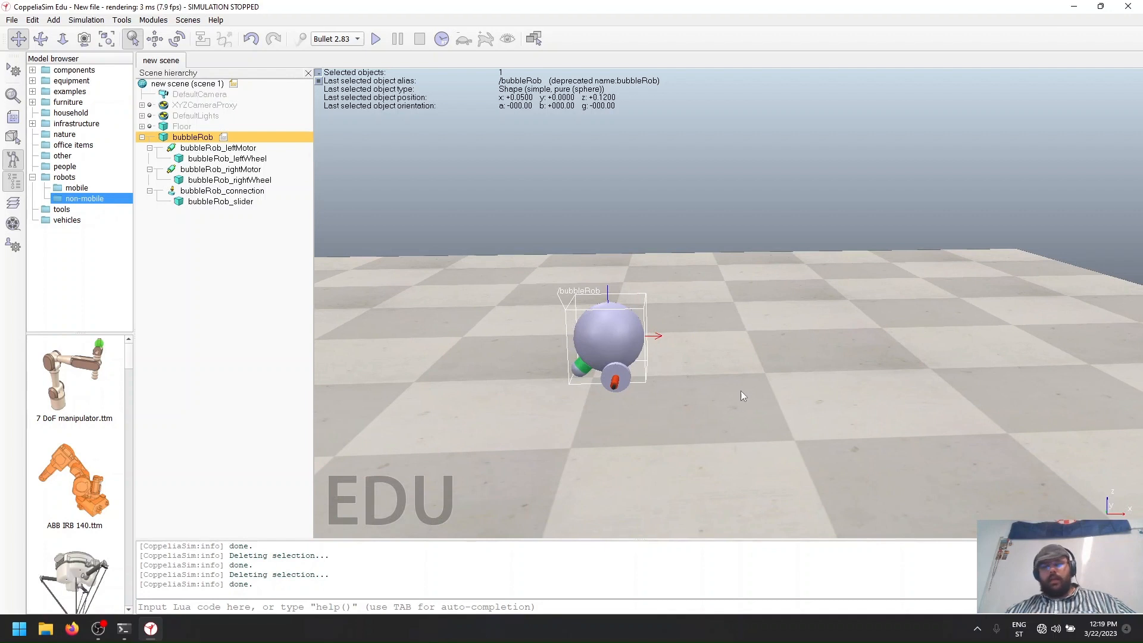
Examine the bubbleRob body, wheels, motors and slider from several angles and distances
left_click_drag(599, 405, 578, 405)
left_click(676, 406)
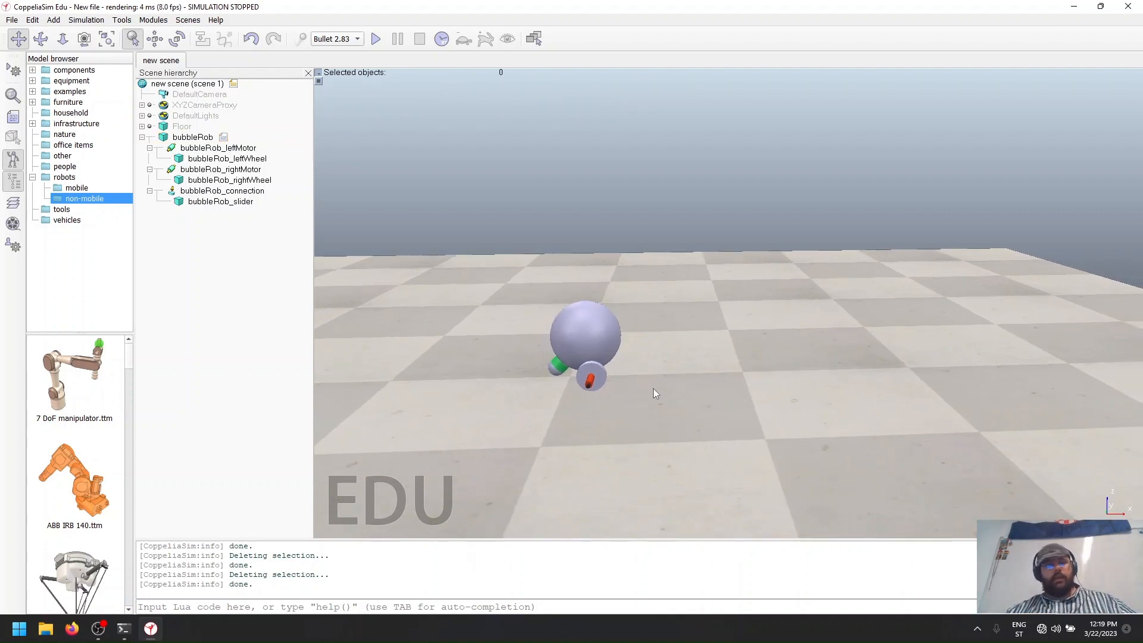
left_click(41, 38)
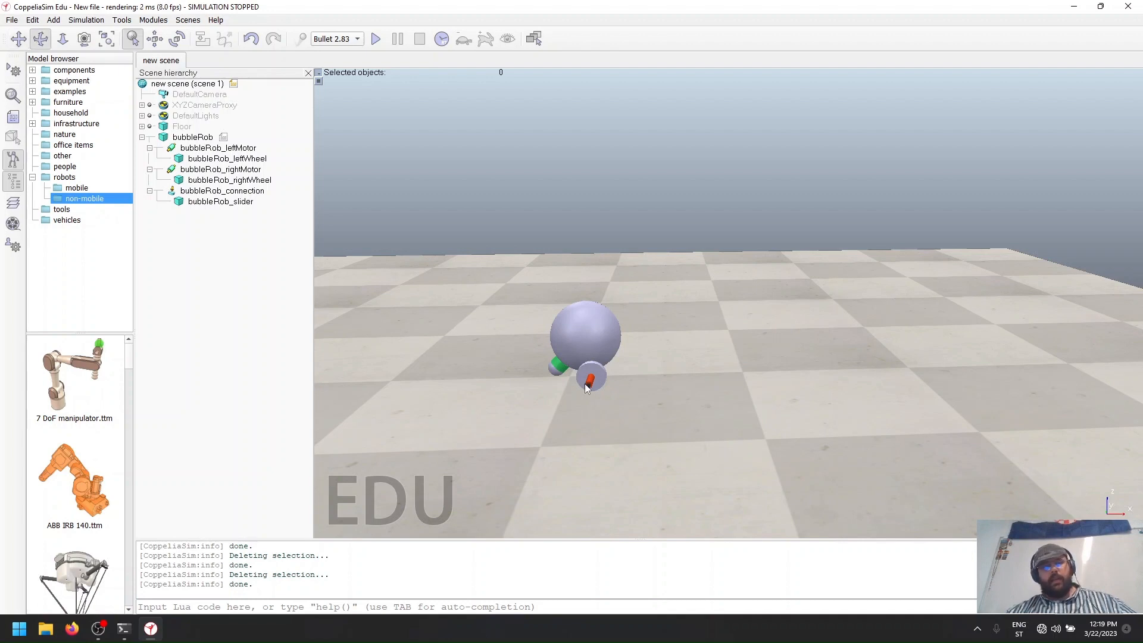
left_click_drag(610, 414, 505, 422)
scroll(635, 363, "up", 5)
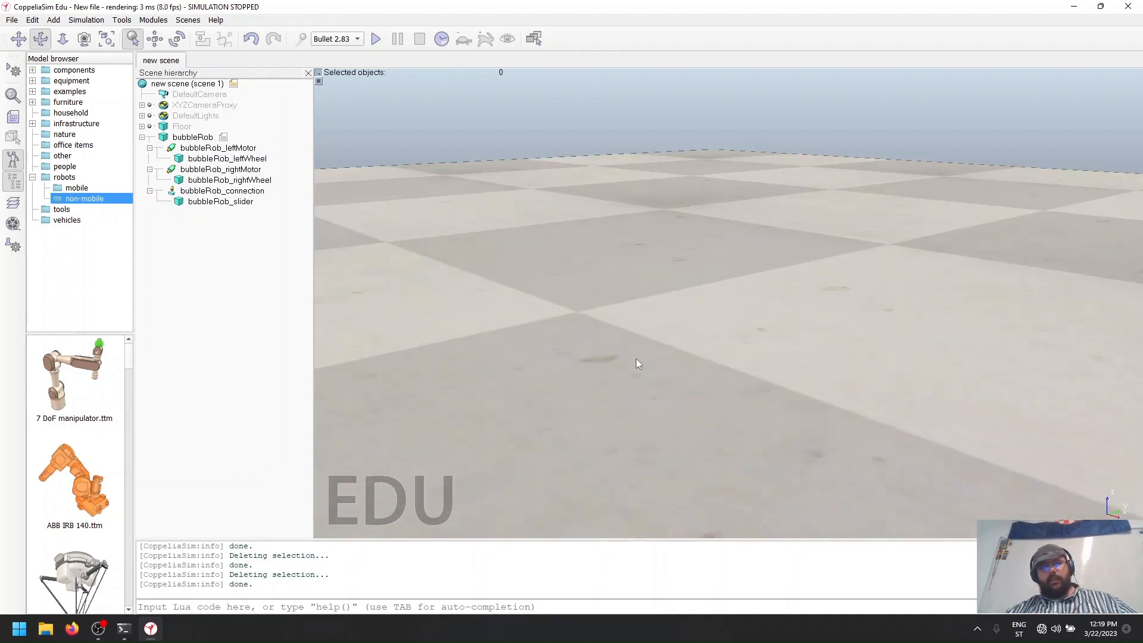
scroll(638, 363, "down", 5)
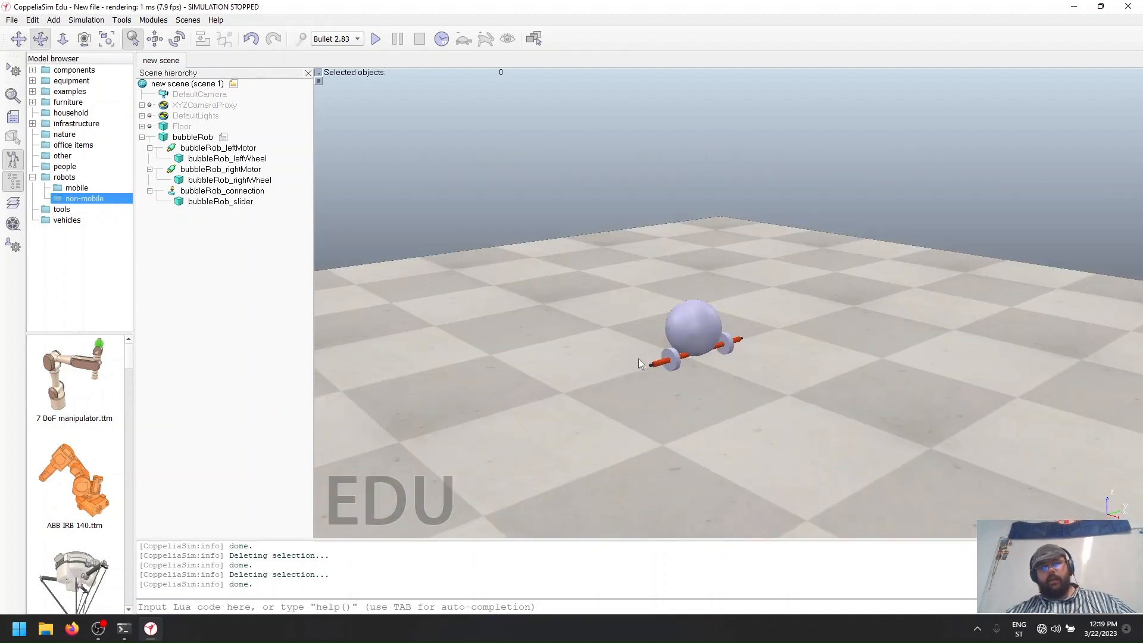
scroll(638, 360, "up", 3)
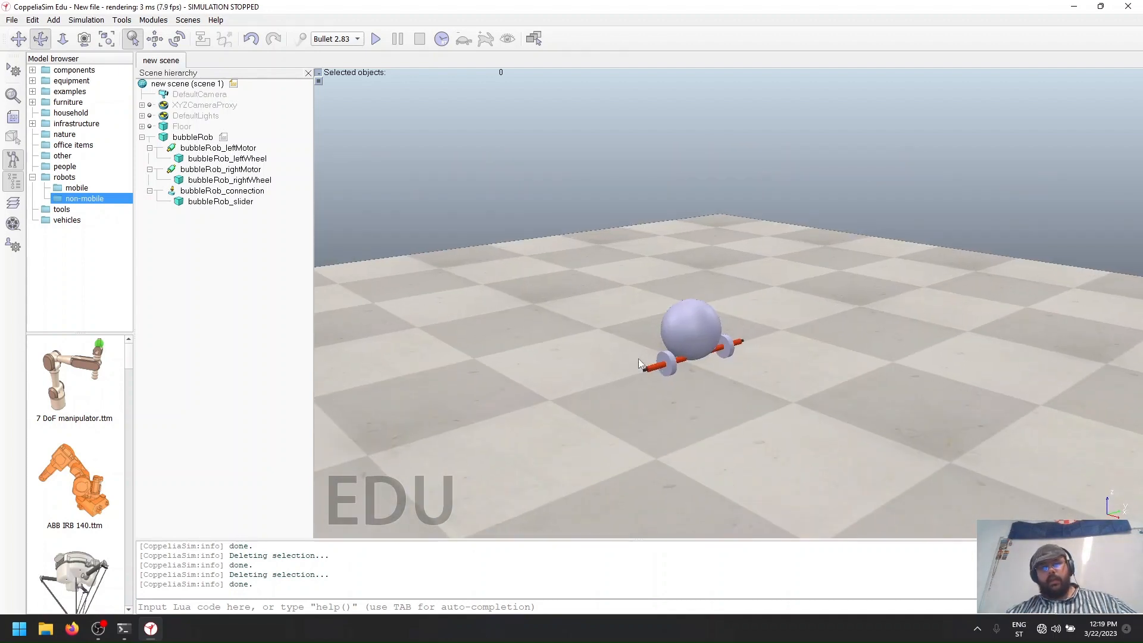
left_click_drag(563, 446, 695, 443)
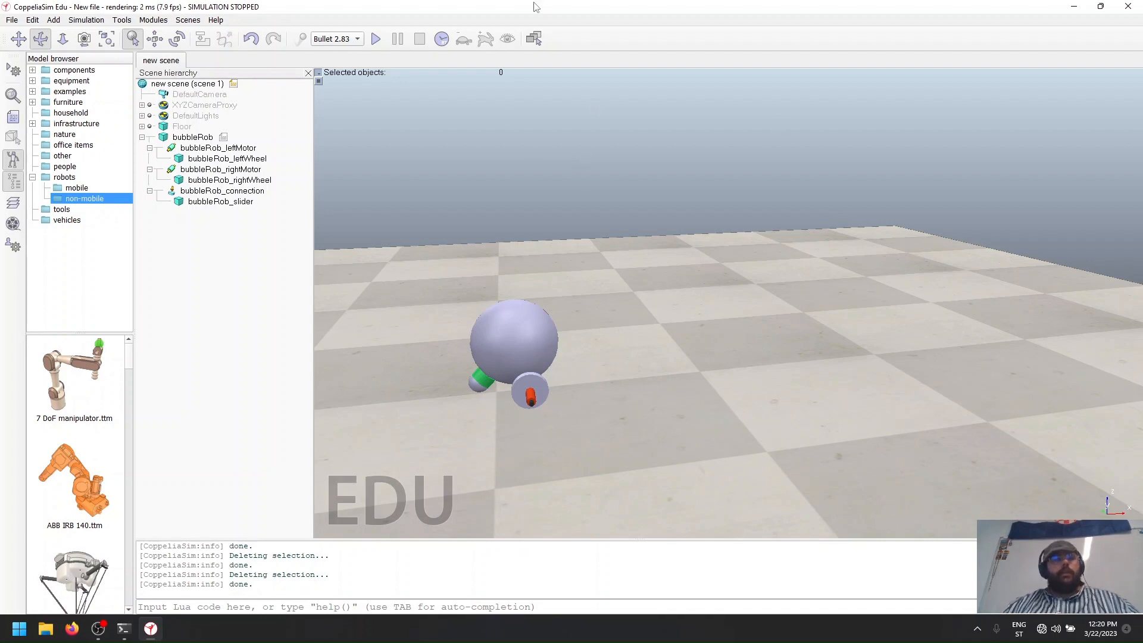
Add a graph object to the scene
left_click(55, 21)
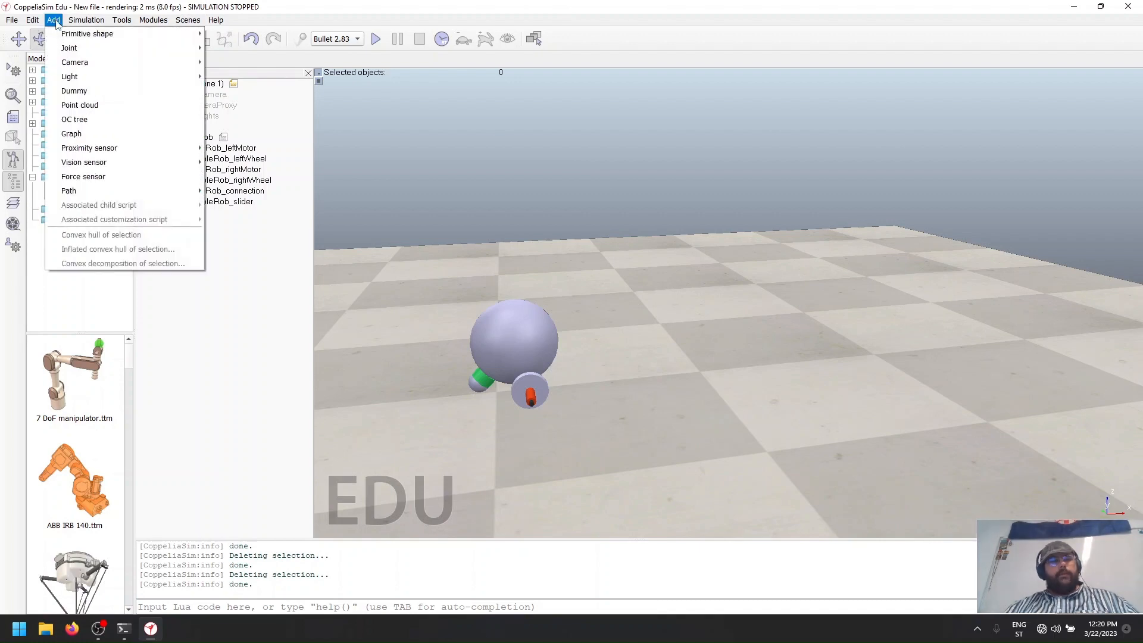
left_click(37, 6)
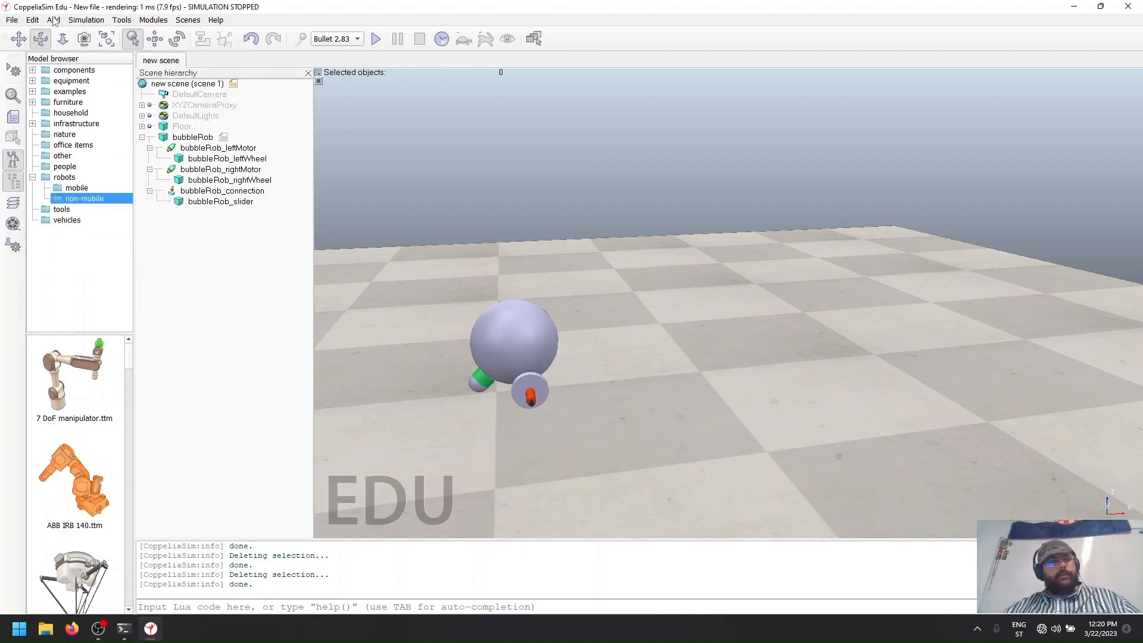
left_click(53, 20)
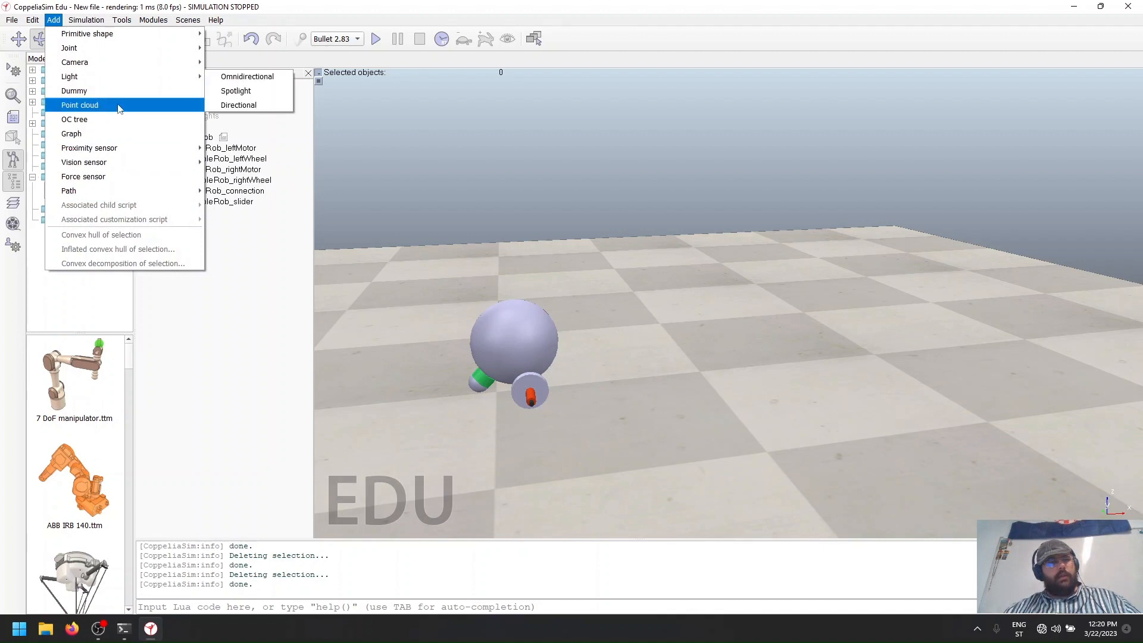
left_click(110, 136)
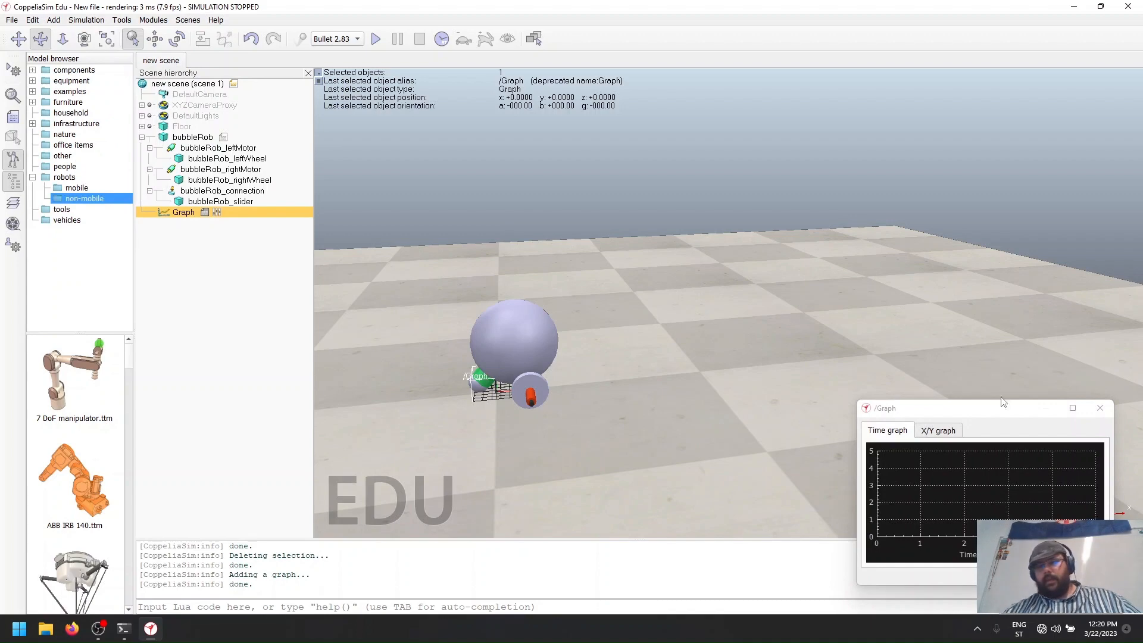
Switch the graph window to its X/Y graph and place the window clear of the robot in the 3D scene
left_click_drag(1008, 414, 200, 293)
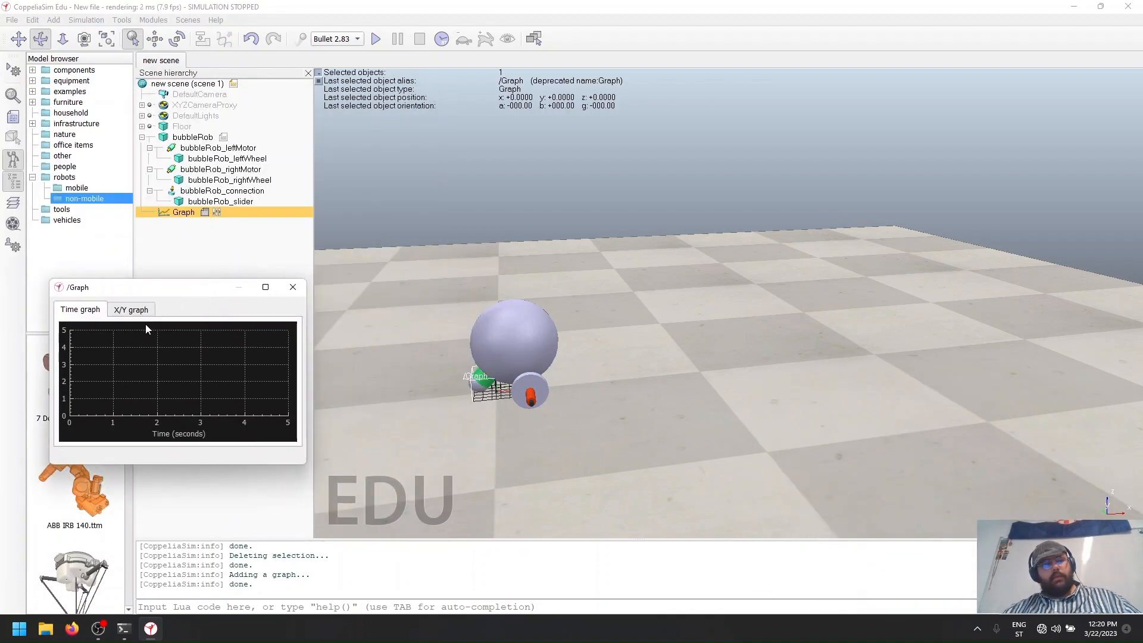
left_click(132, 311)
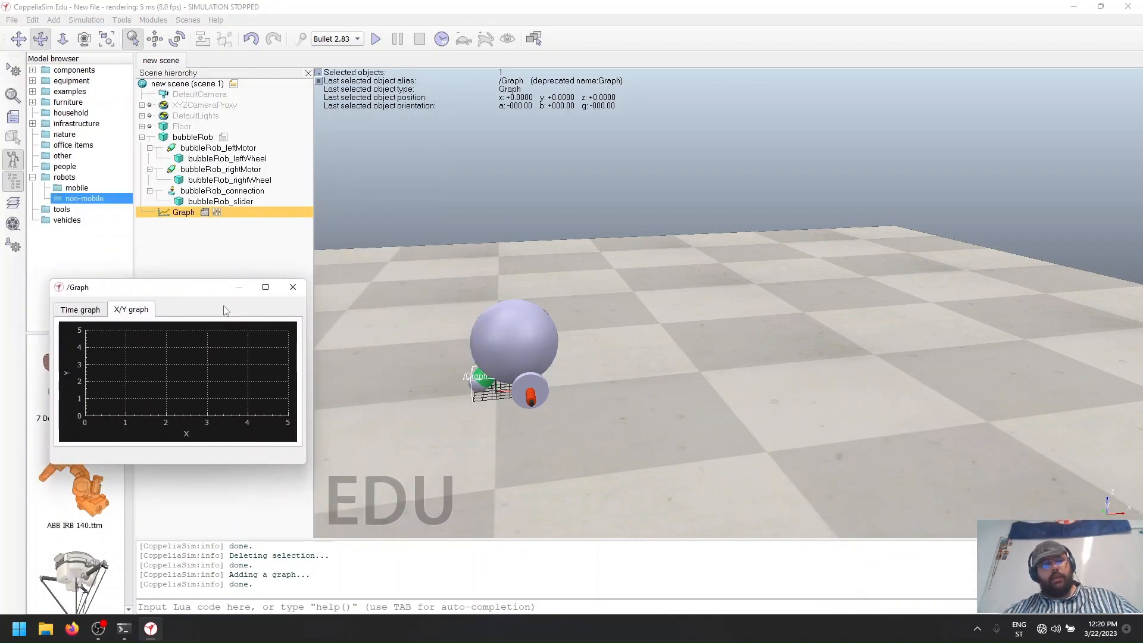
left_click_drag(232, 287, 180, 372)
left_click_drag(804, 330, 830, 330)
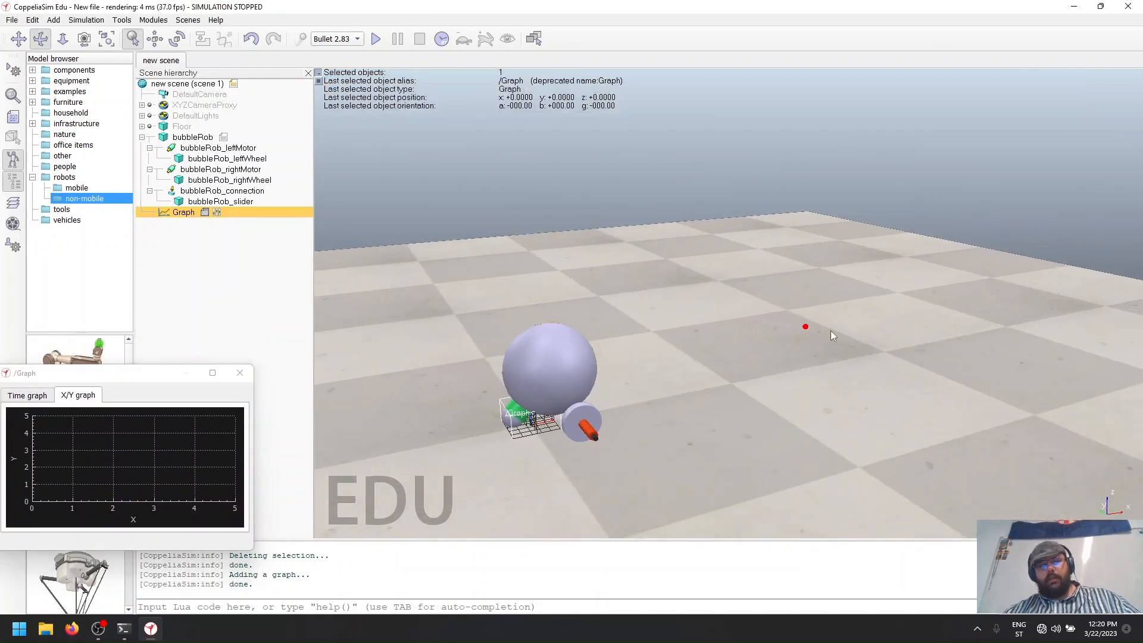
left_click(176, 375)
left_click_drag(160, 376, 190, 395)
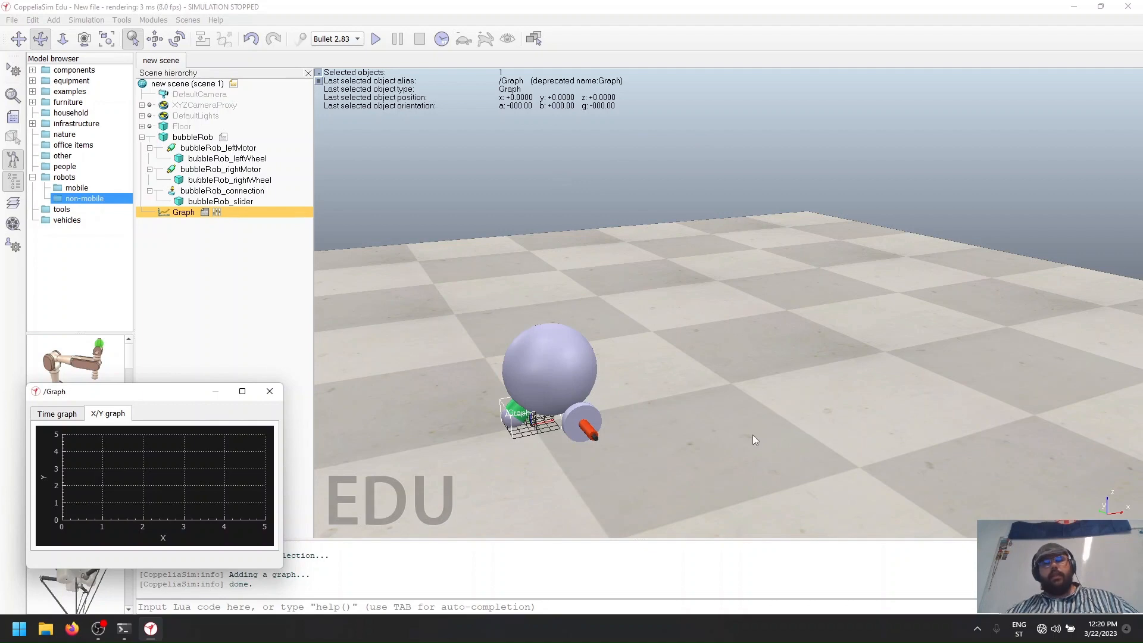
Add a cone-type proximity sensor to the scene
middle_click_drag(752, 435, 661, 447)
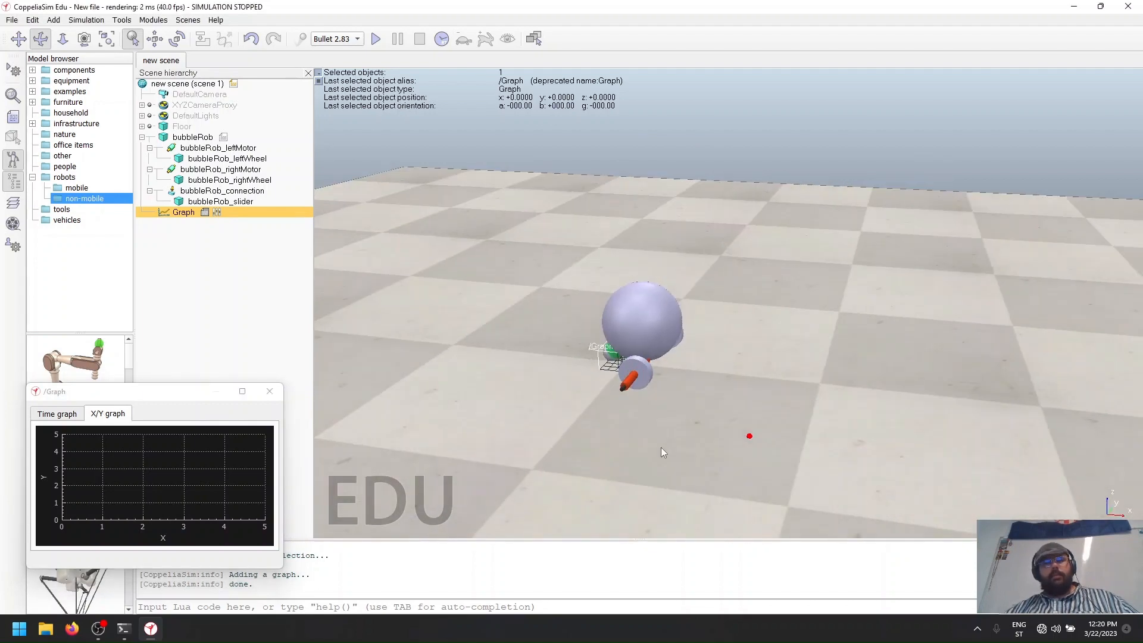
left_click(52, 20)
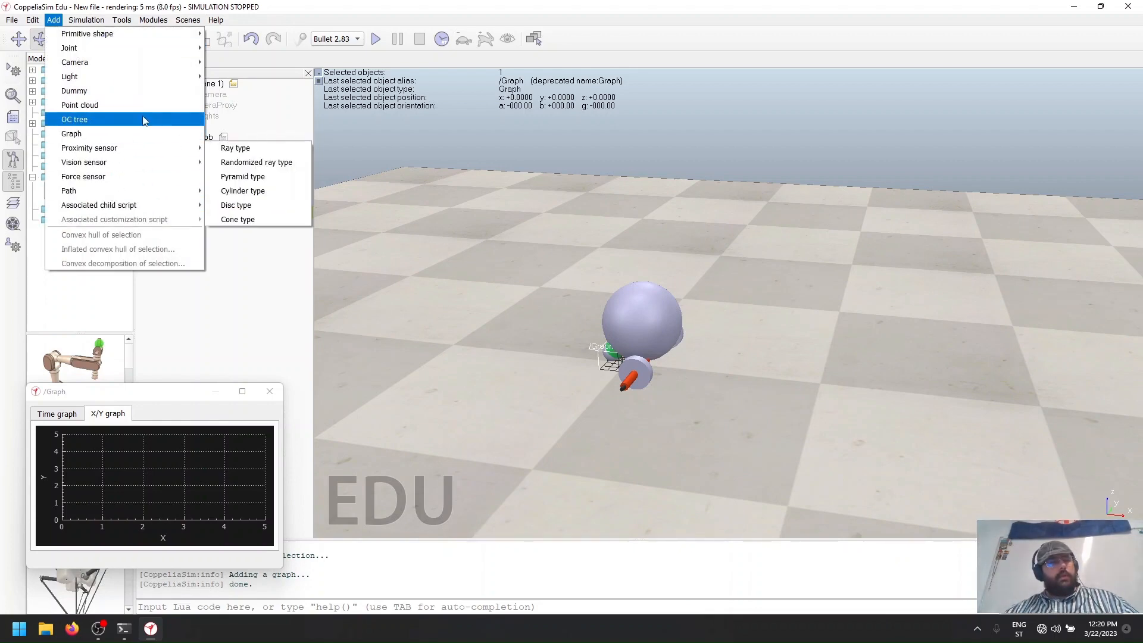
mouse_move(157, 79)
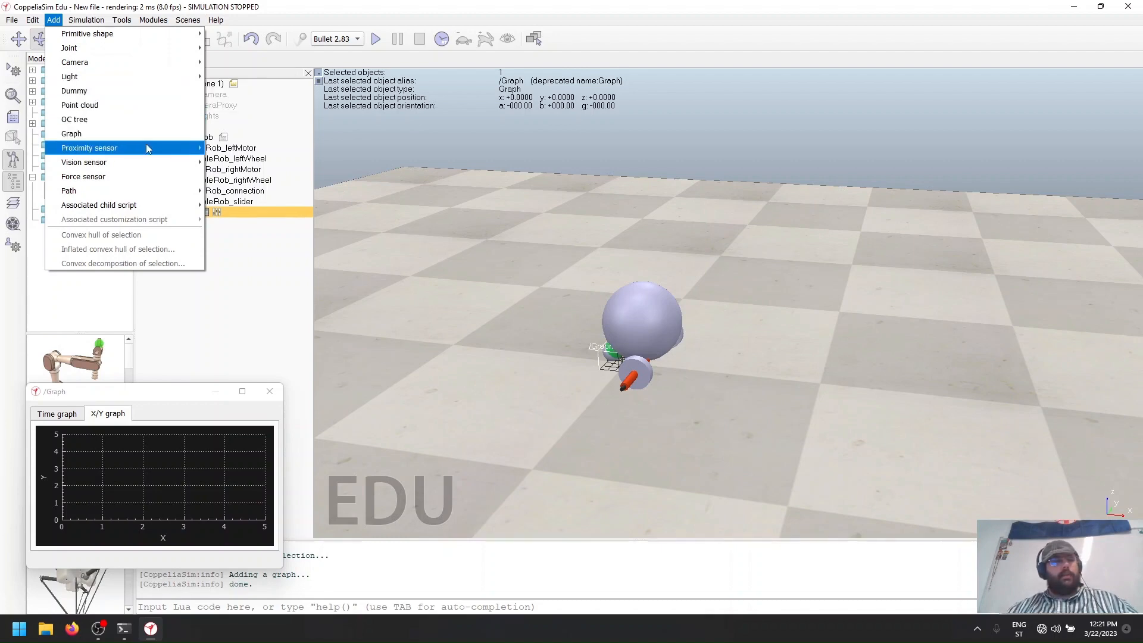
mouse_move(144, 151)
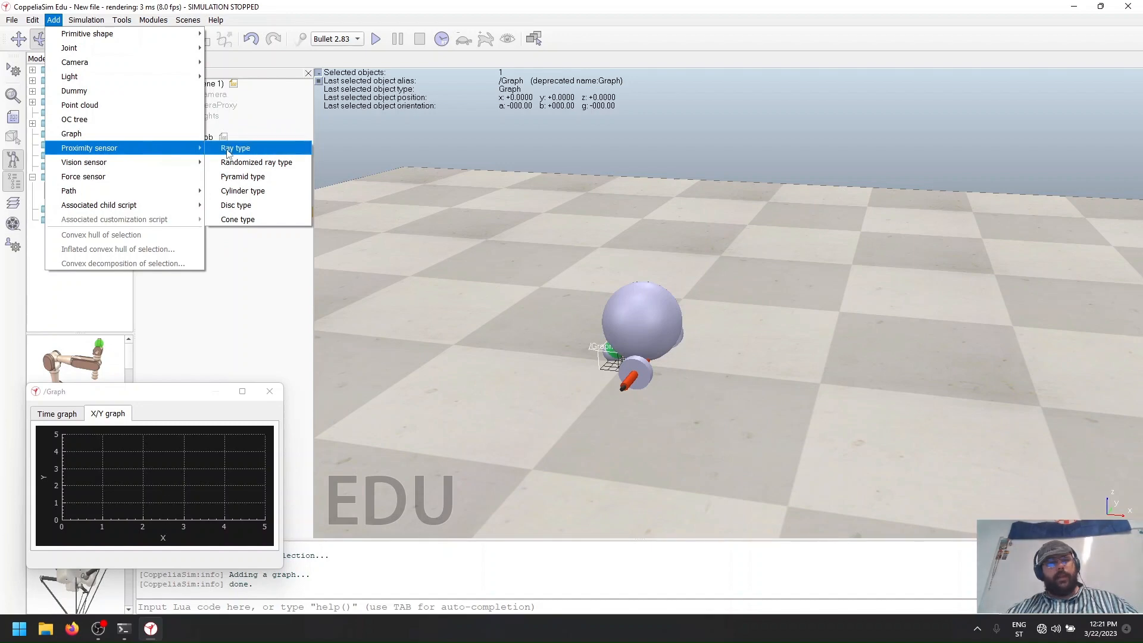
left_click(248, 219)
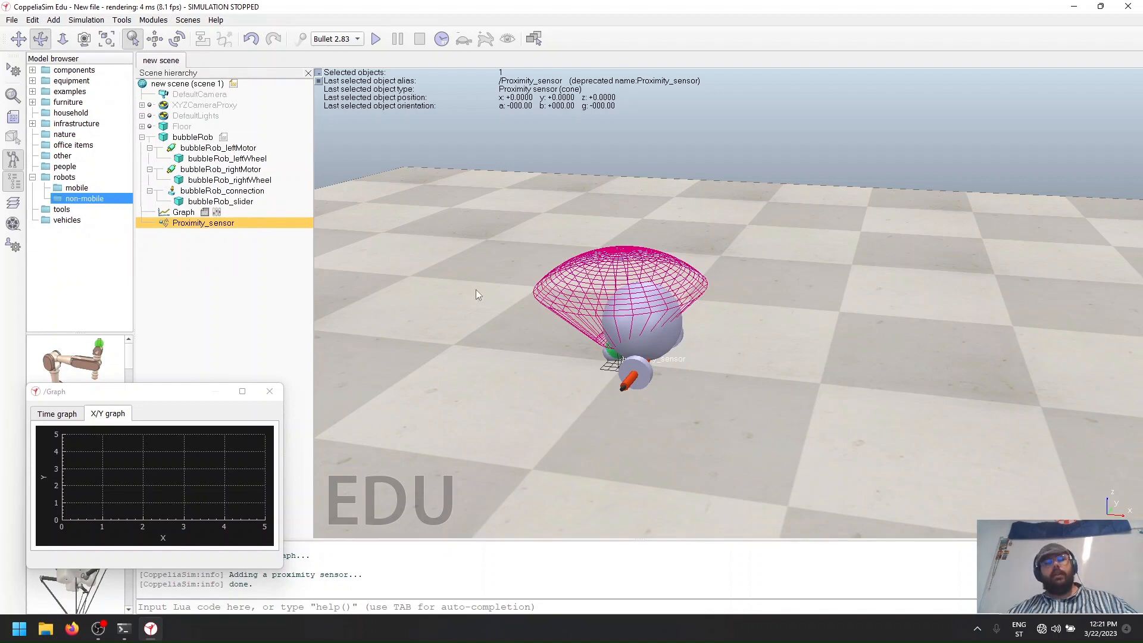
Rename the new proximity sensor as bubbleRob_sensingNose in the scene hierarchy
double_click(214, 225)
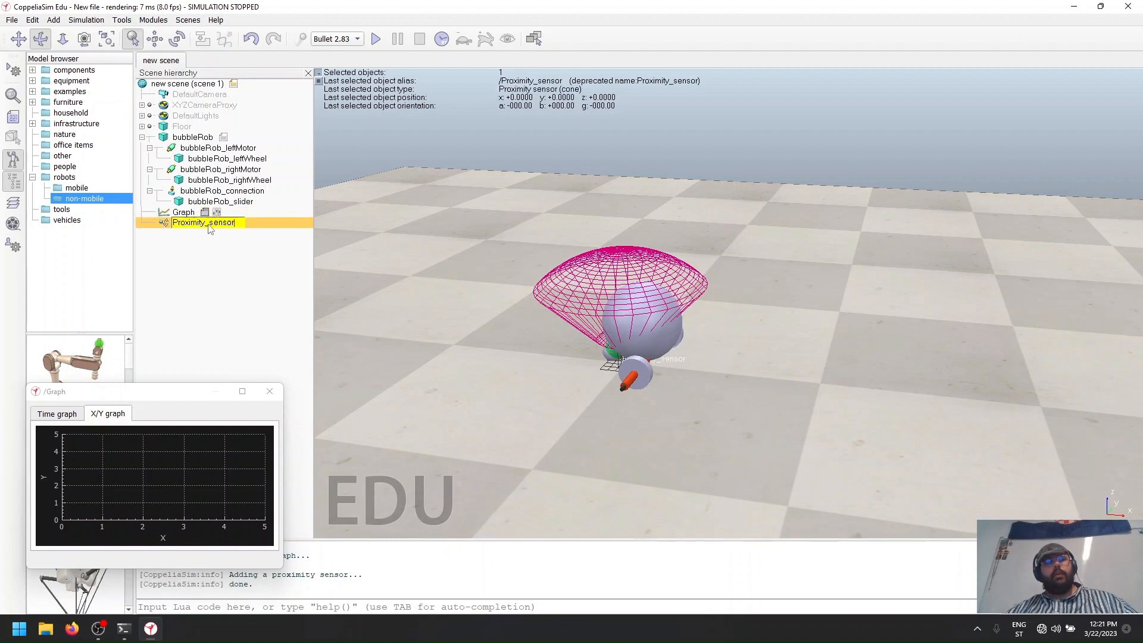
key("BackSpace")
key("BackSpace")
key("BackSpace")
key("BackSpace")
key("BackSpace")
key("BackSpace")
key("BackSpace")
key("BackSpace")
key("BackSpace")
key("BackSpace")
key("BackSpace")
key("BackSpace")
key("BackSpace")
key("BackSpace")
key("BackSpace")
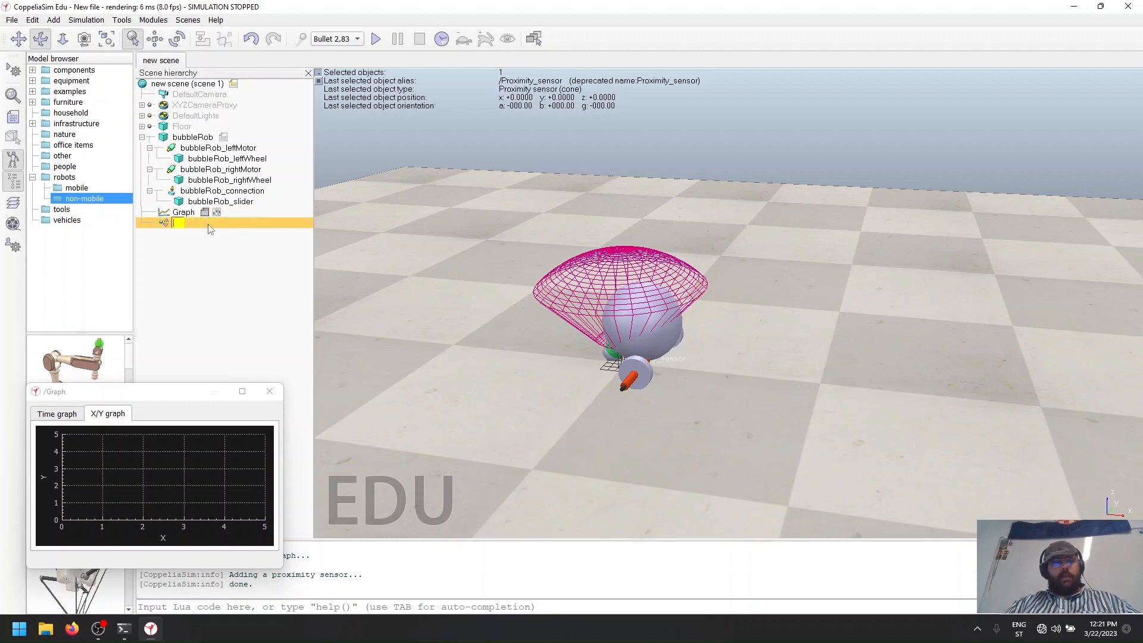
type("bubble")
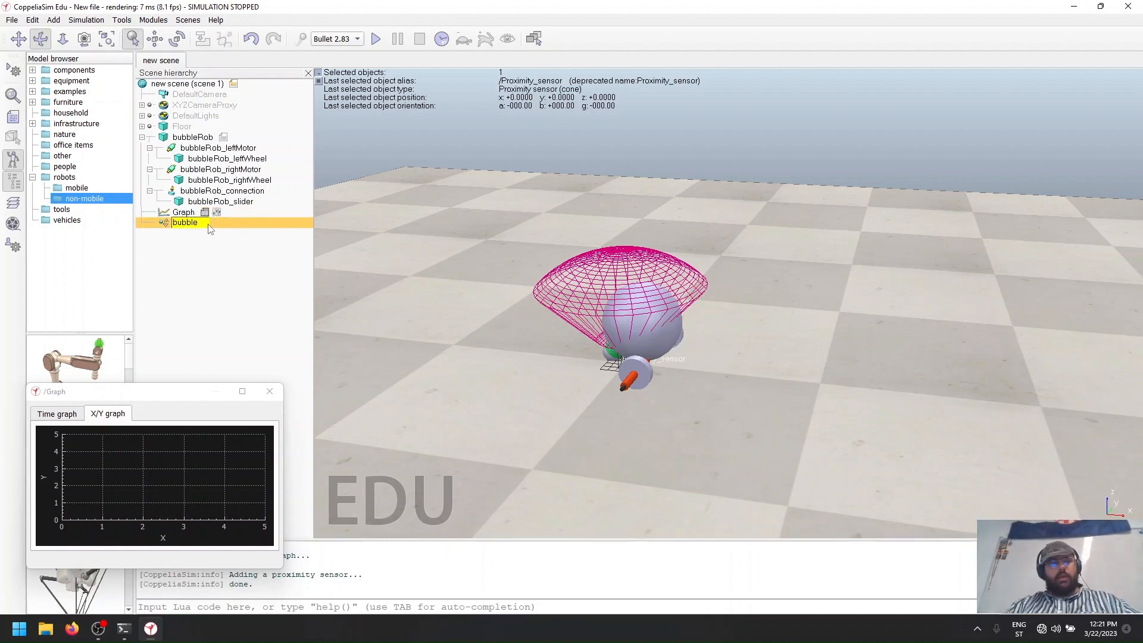
type("Rob_")
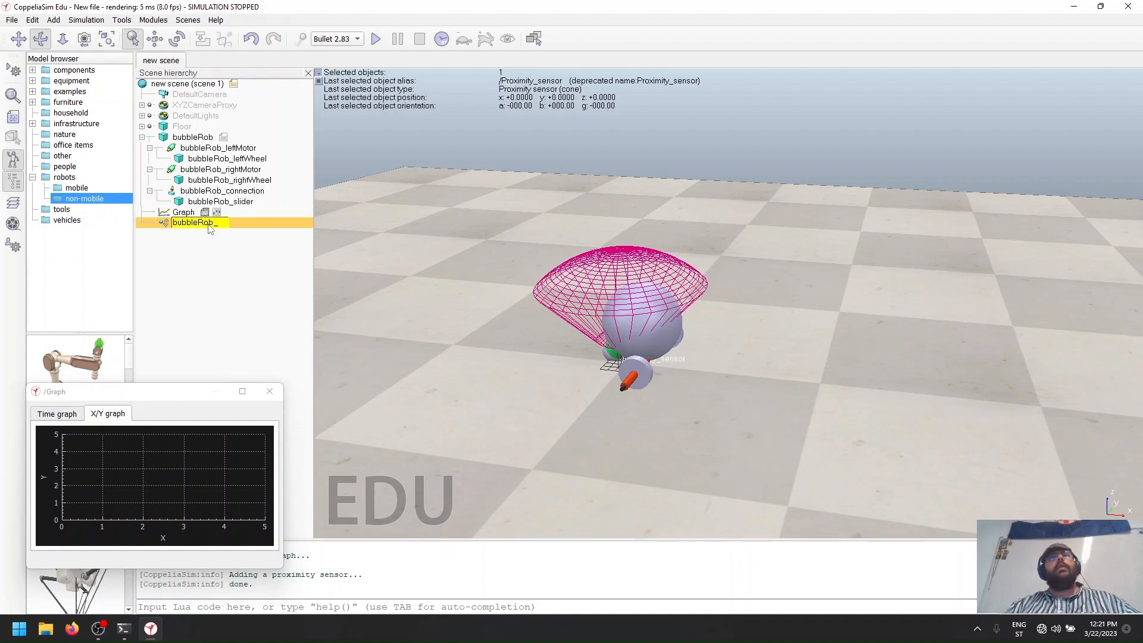
type("sensingNose")
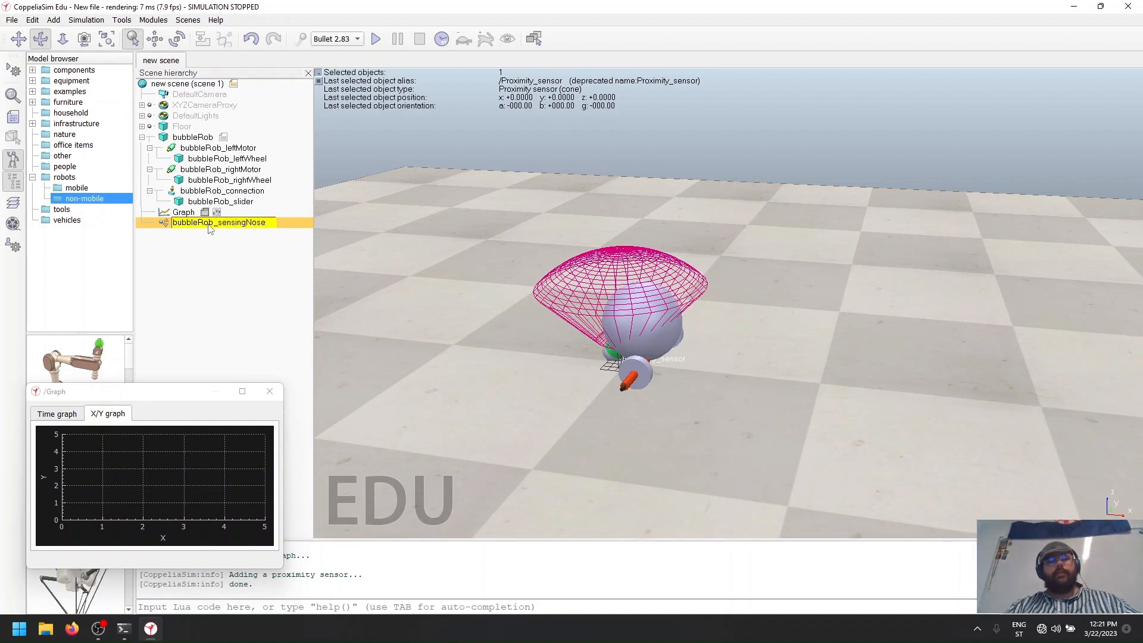
key("Return")
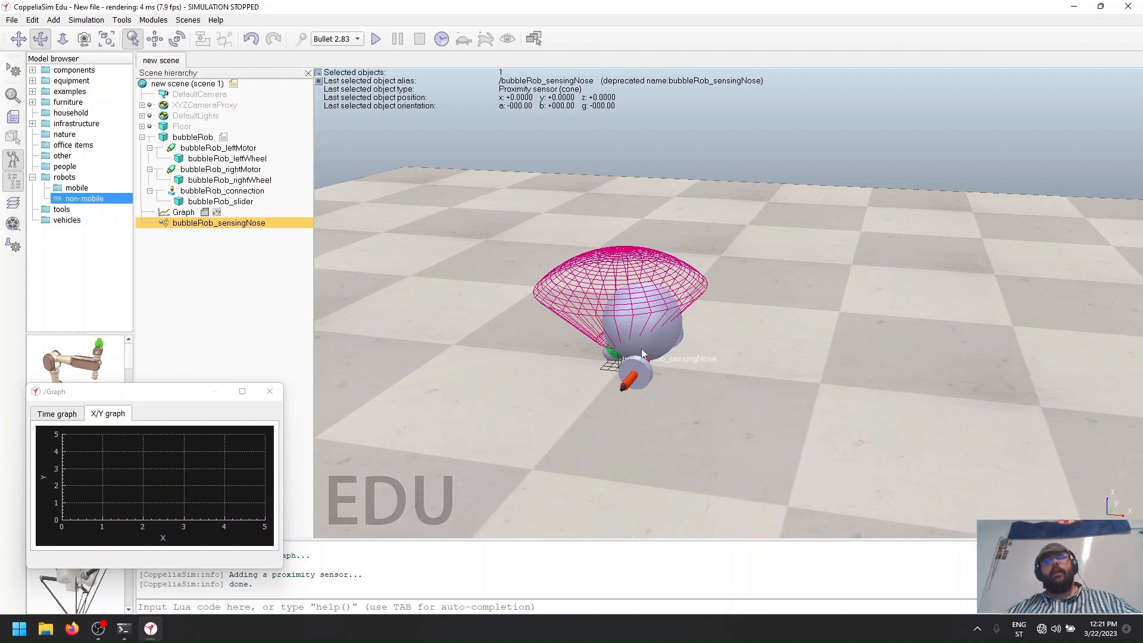
Set the X-coordinate of bubbleRob_sensingNose to 1.5e-1 m relative to the world
left_click_drag(599, 367, 590, 348)
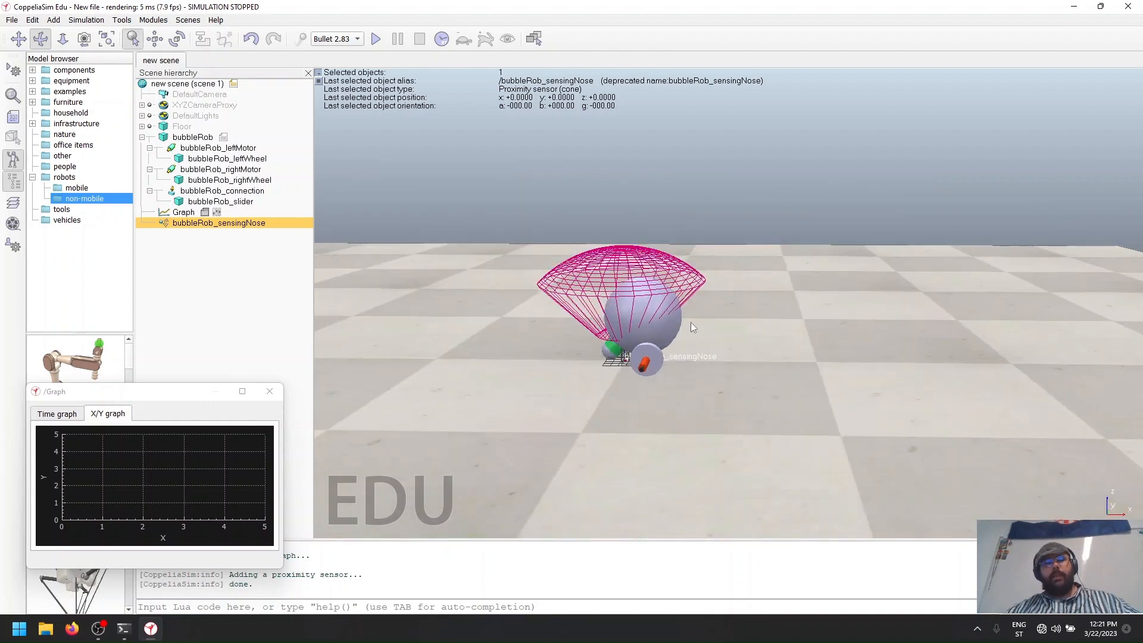
left_click(155, 39)
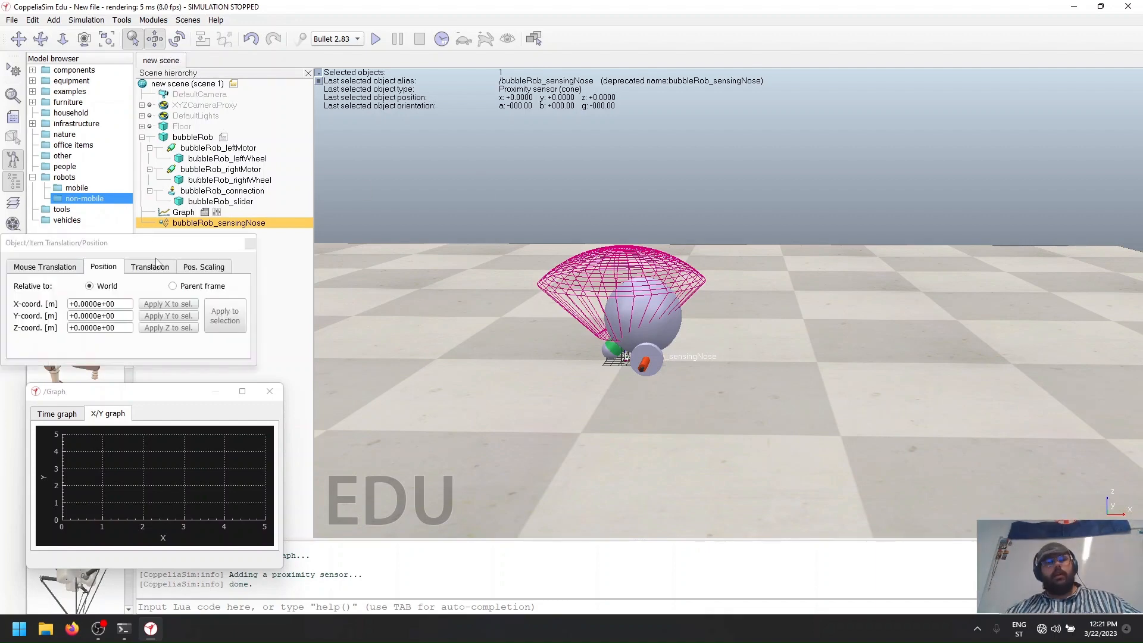
left_click_drag(156, 243, 911, 120)
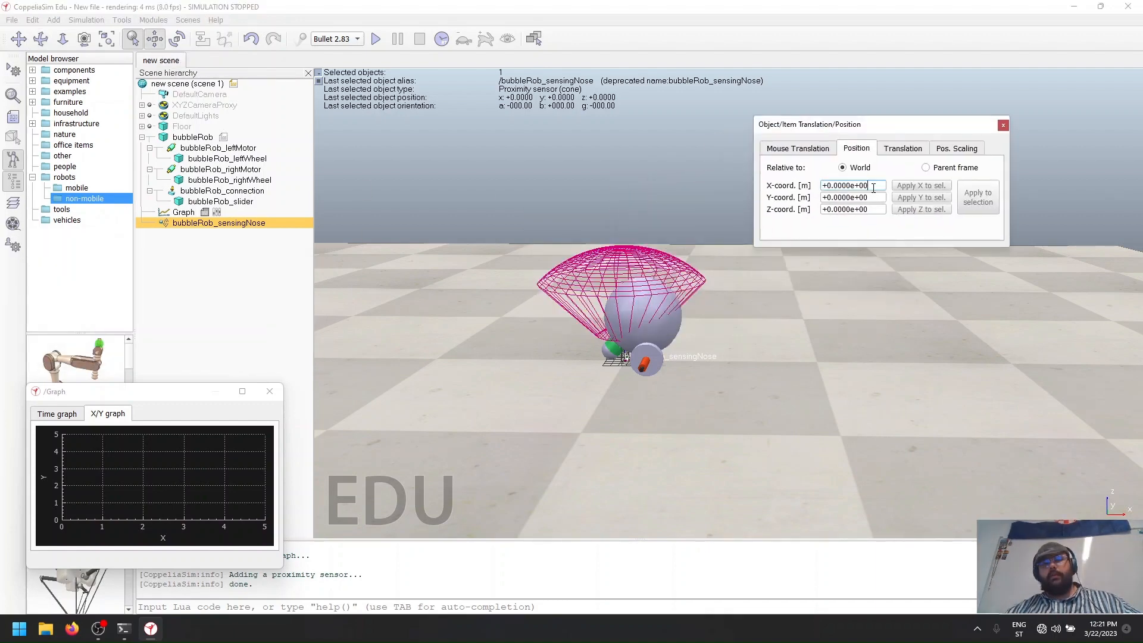
left_click_drag(873, 187, 775, 180)
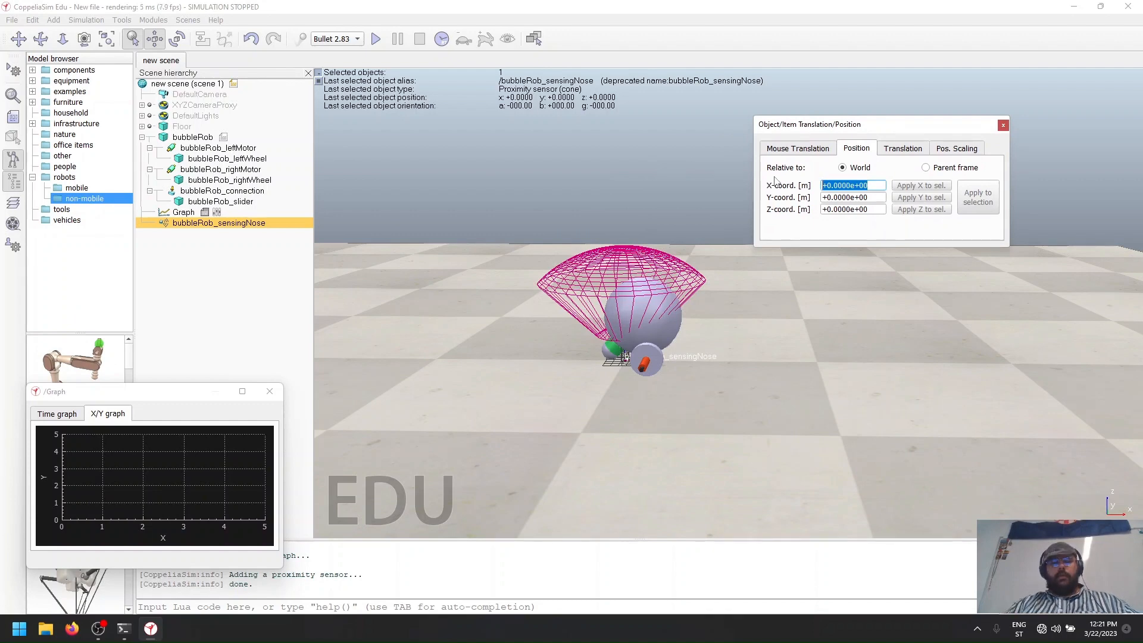
type("1.5e")
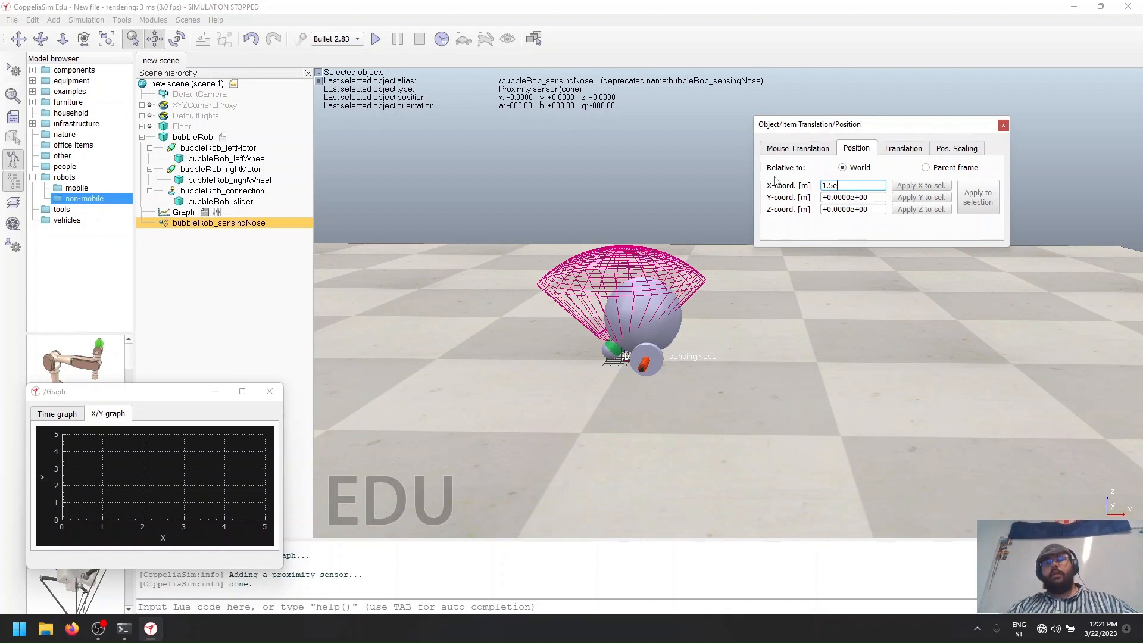
type("-1")
key("Tab")
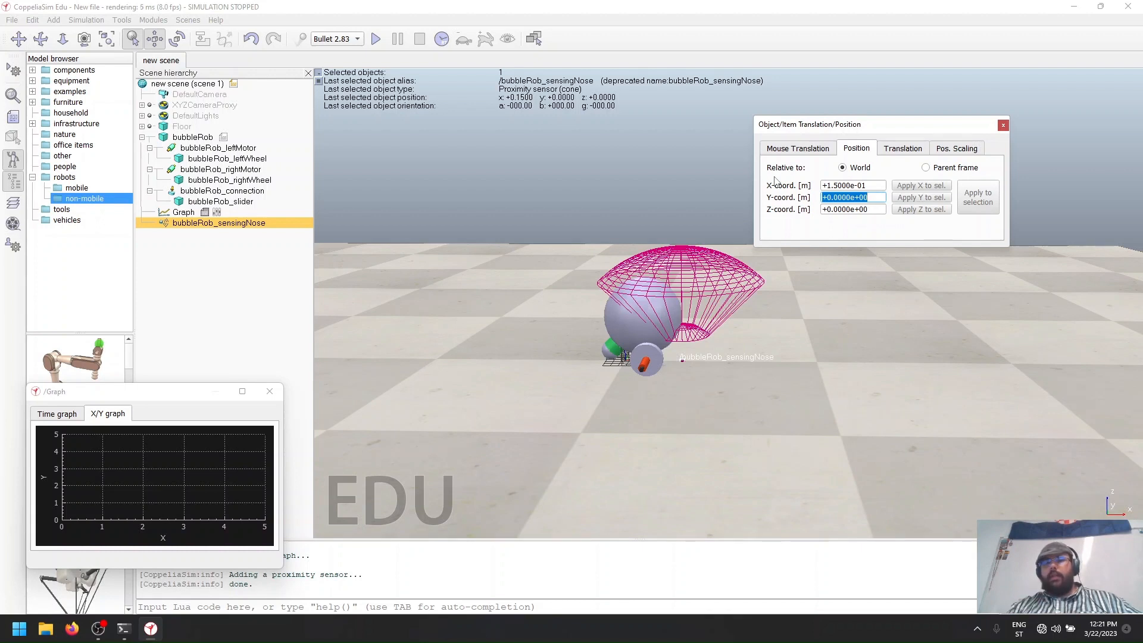
Set the Z-coordinate of bubbleRob_sensingNose to 1.15e-1 m relative to the world and close the position settings
key("Tab")
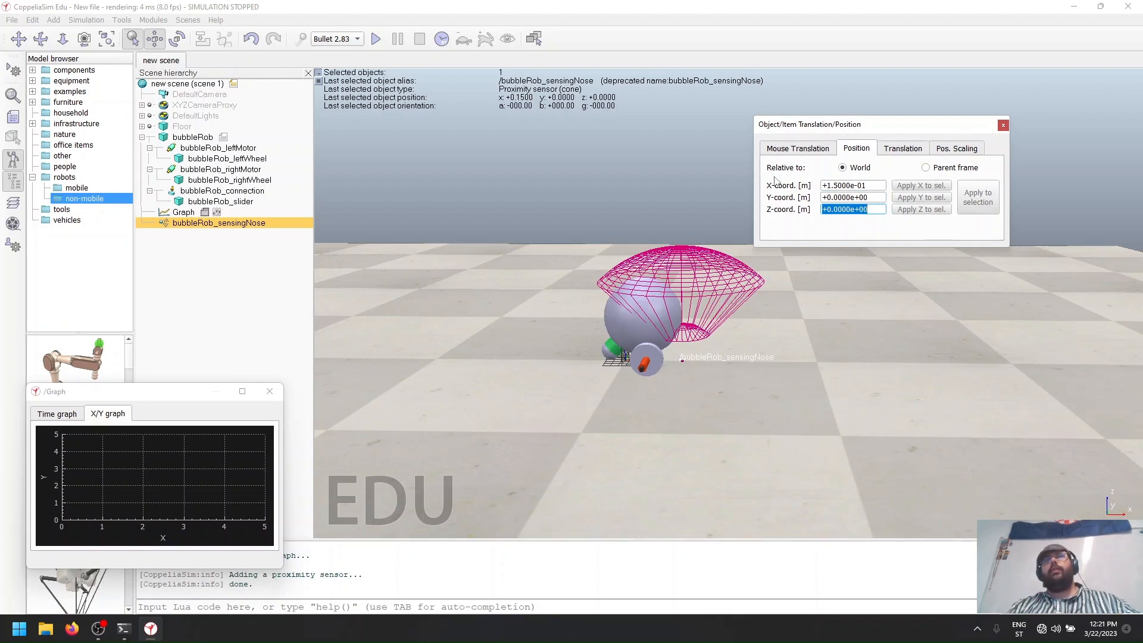
type("1.")
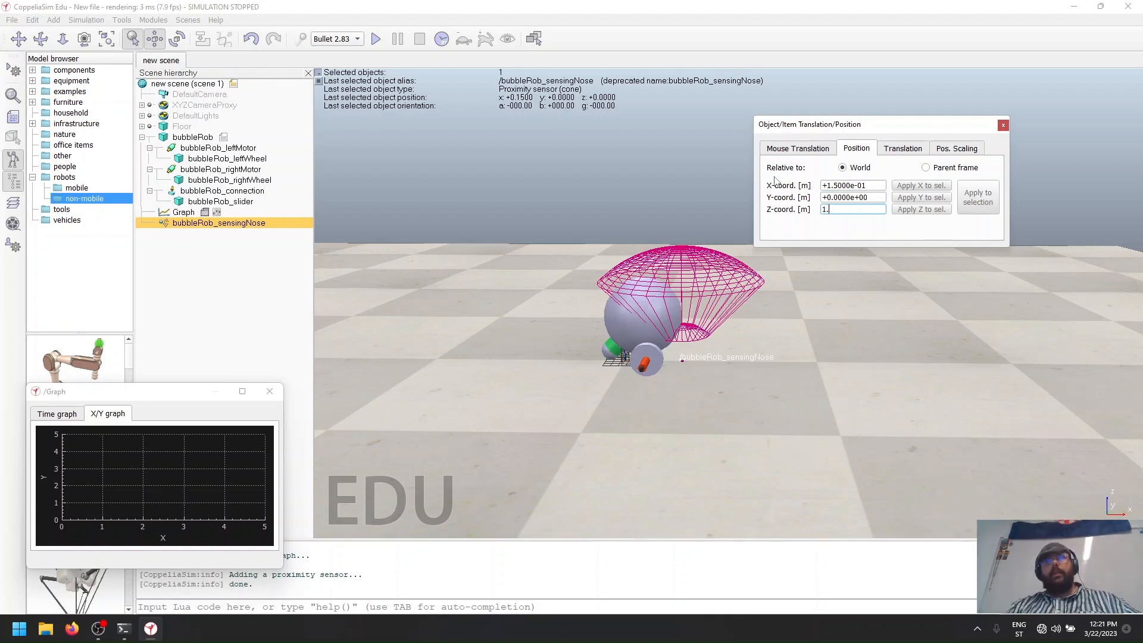
type("14e")
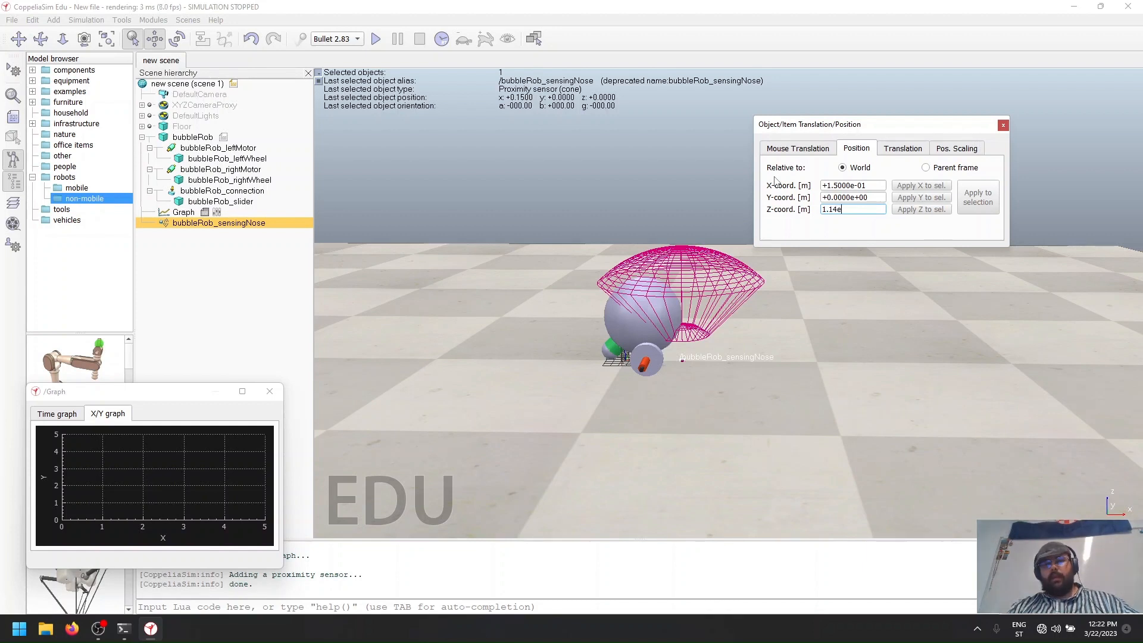
key("BackSpace")
key("BackSpace")
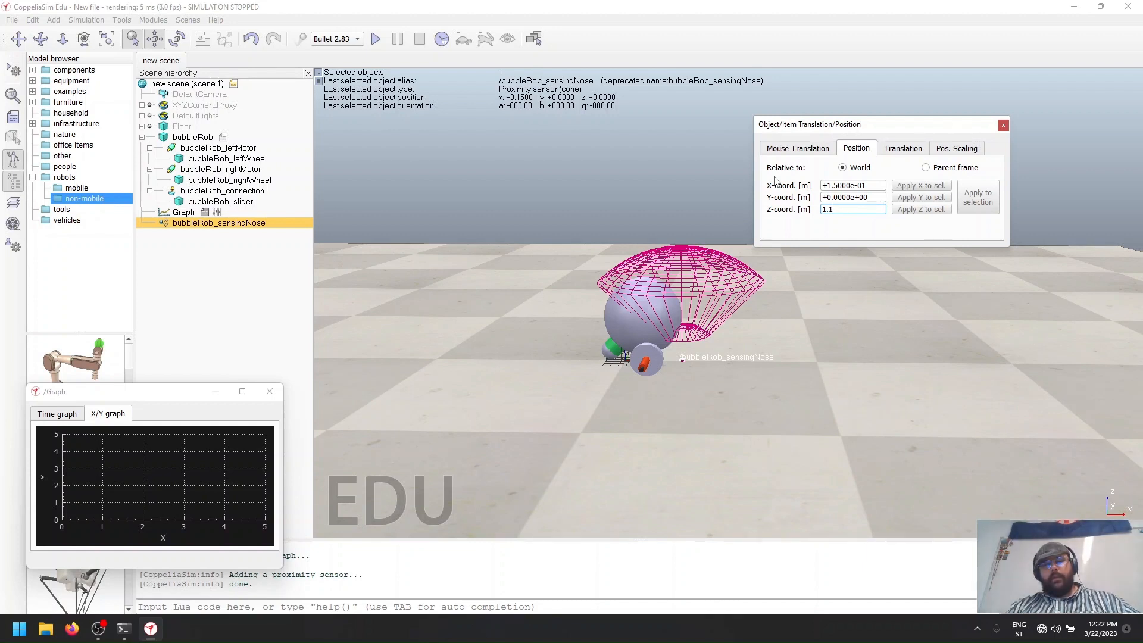
type("5e")
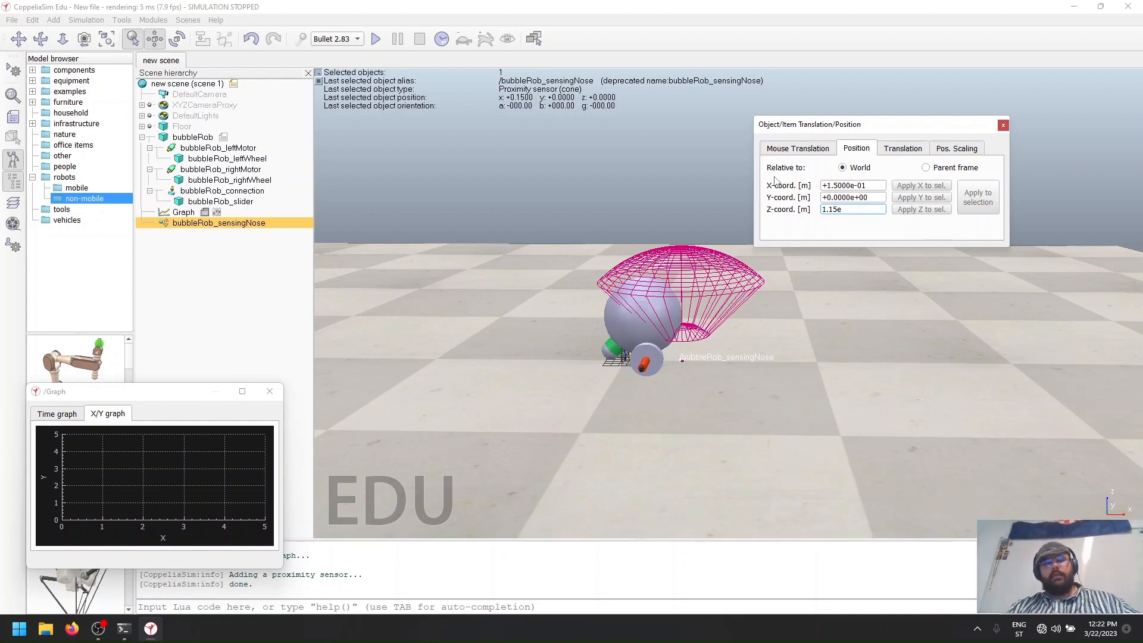
type("-1")
key("Return")
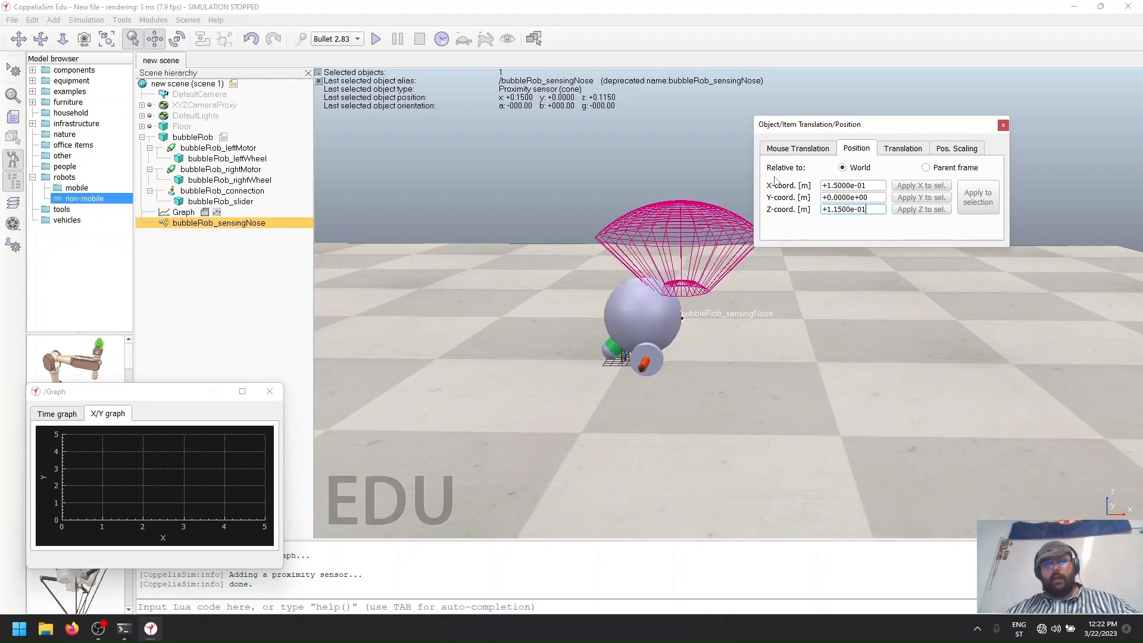
scroll(681, 313, "down", 2)
scroll(676, 316, "up", 2)
scroll(676, 316, "up", 5)
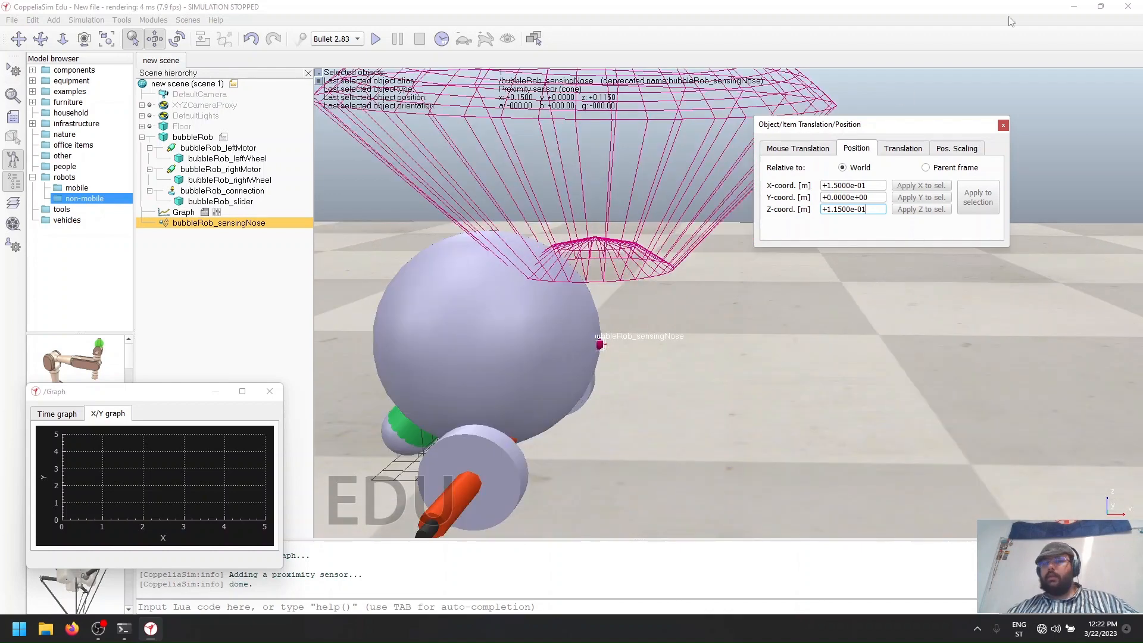
scroll(620, 337, "down", 3)
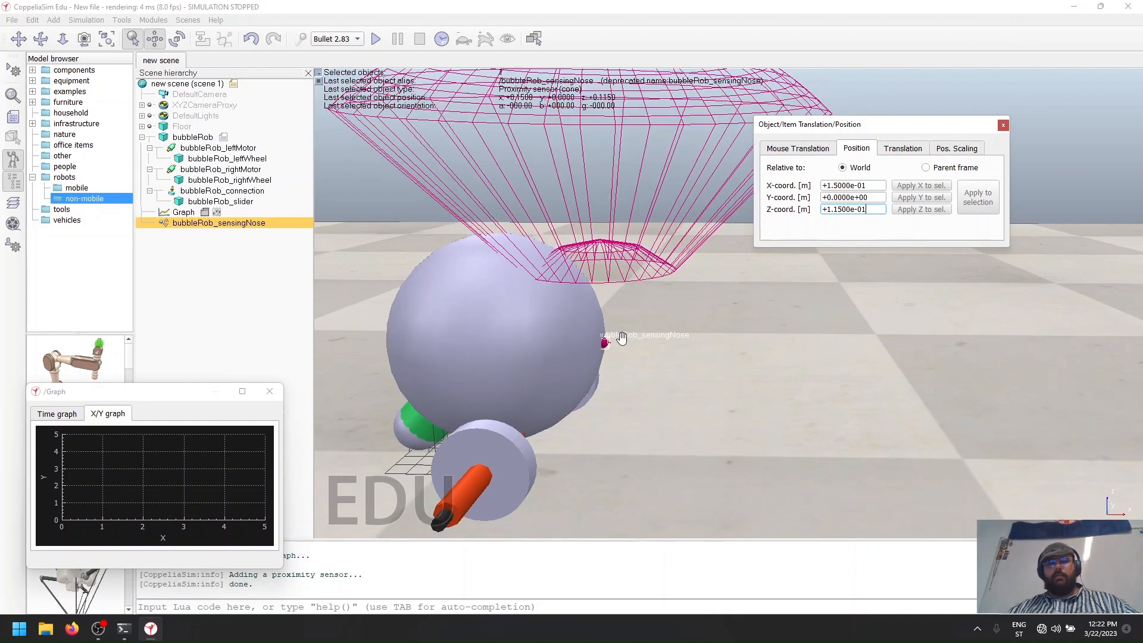
left_click(1004, 127)
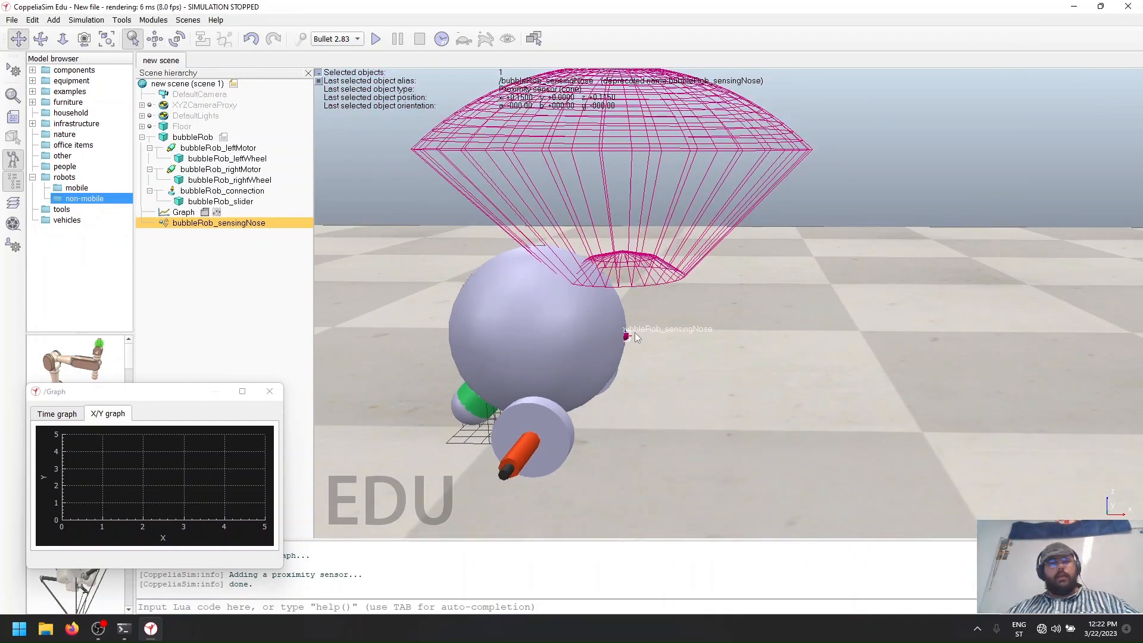
Set the Beta orientation of bubbleRob_sensingNose to 90 degrees relative to the world and close the orientation settings
scroll(653, 285, "down", 3)
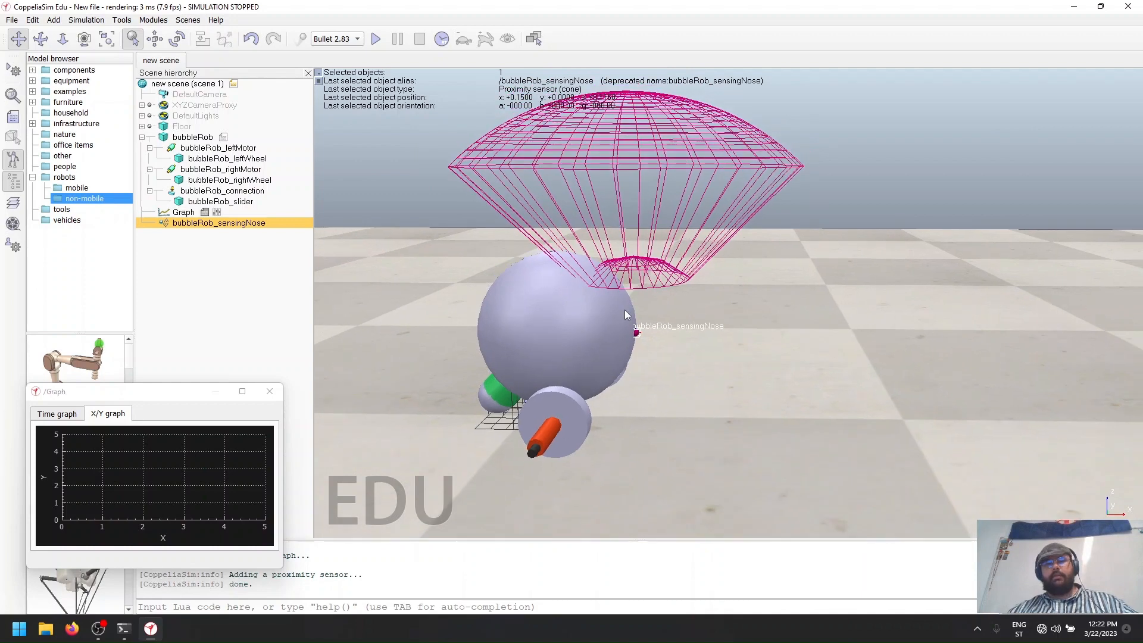
left_click(177, 38)
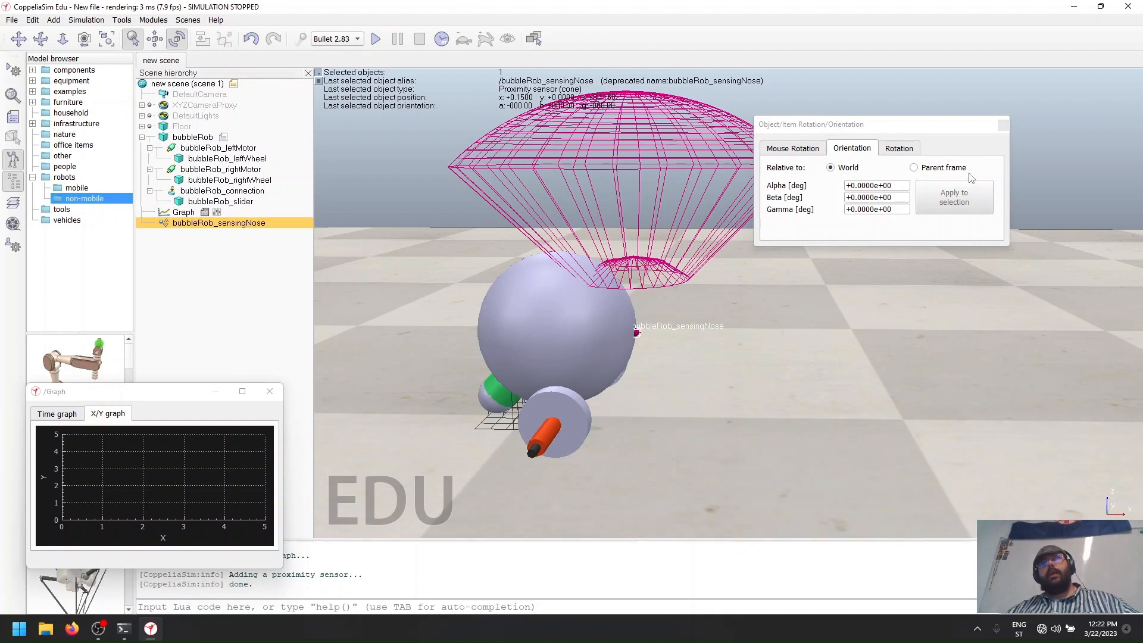
left_click_drag(898, 198, 845, 197)
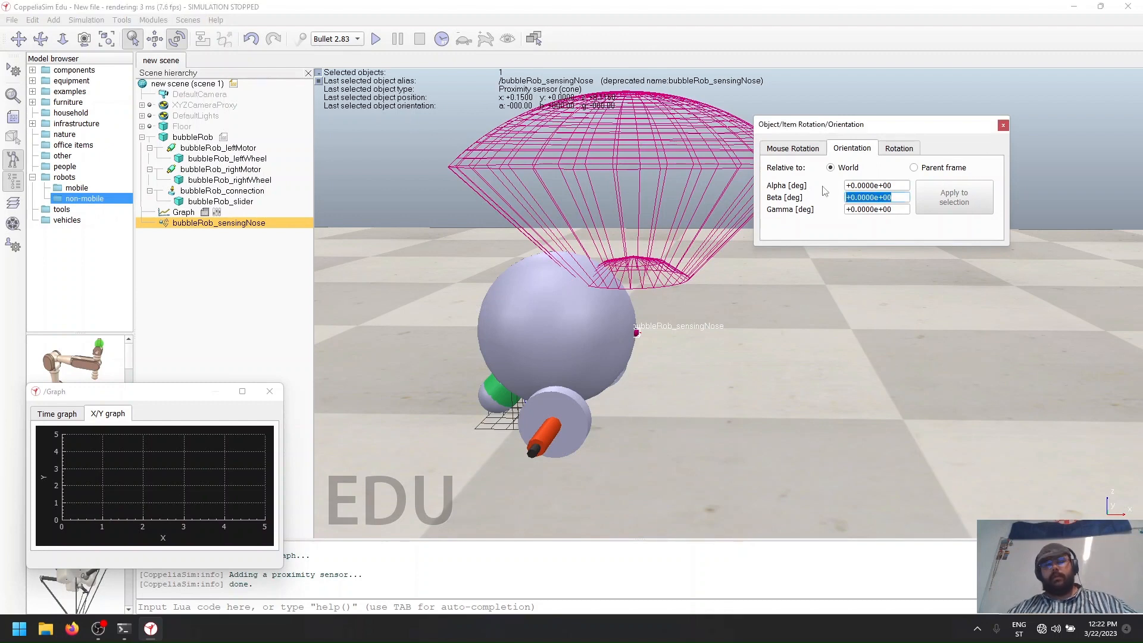
type("90")
key("Tab")
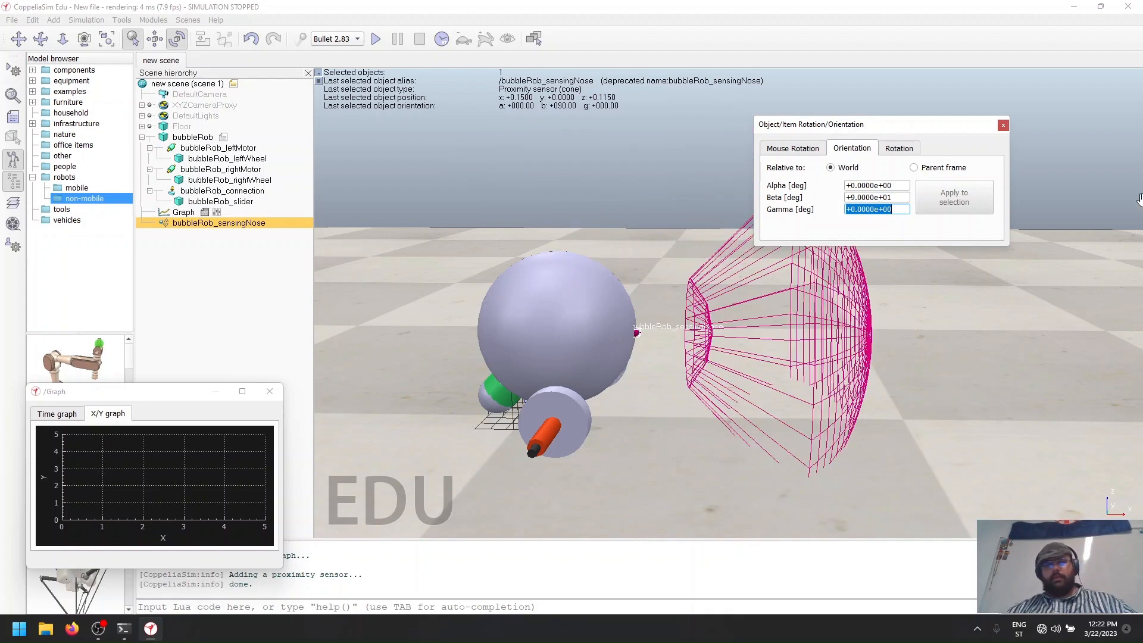
left_click(1002, 125)
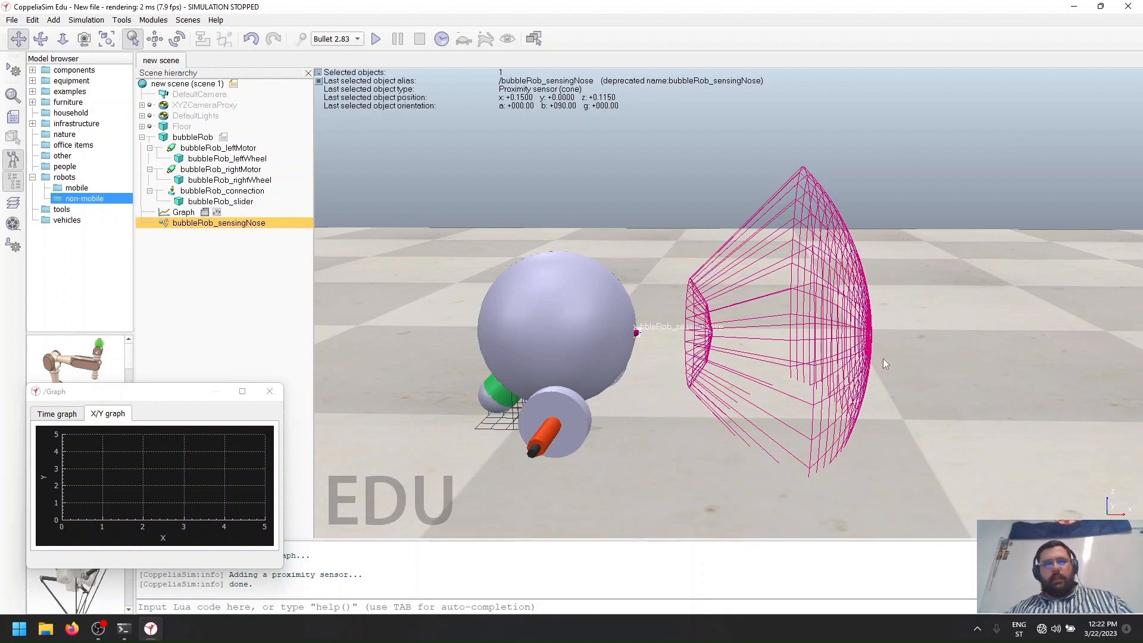
Open the object properties of bubbleRob_sensingNose and examine its detection volume and detection parameters
double_click(164, 223)
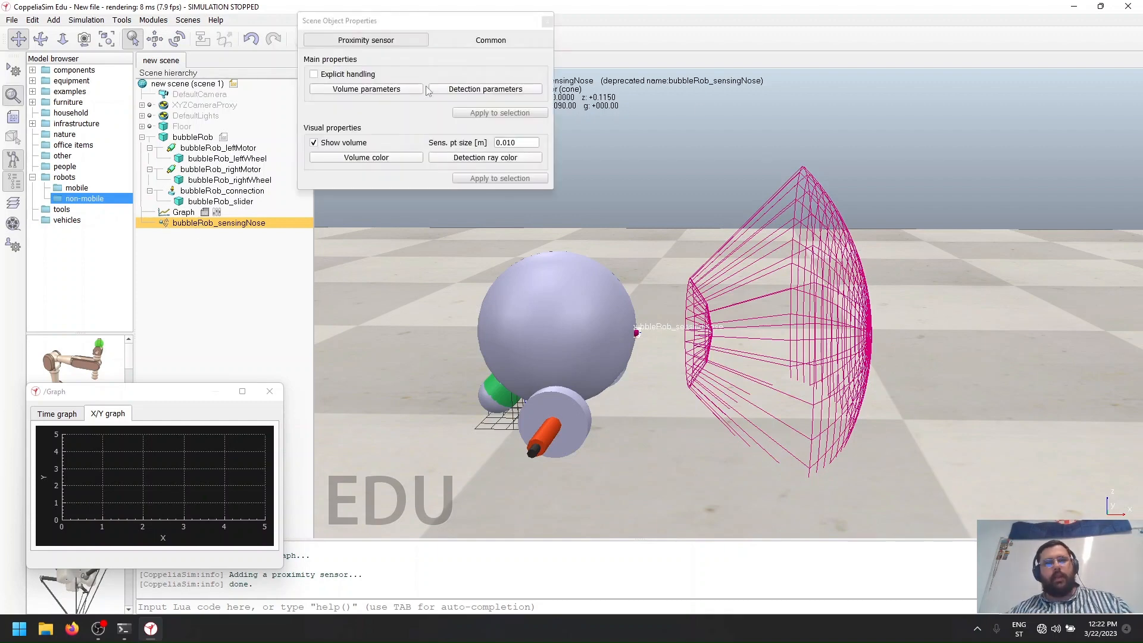
left_click_drag(459, 21, 838, 93)
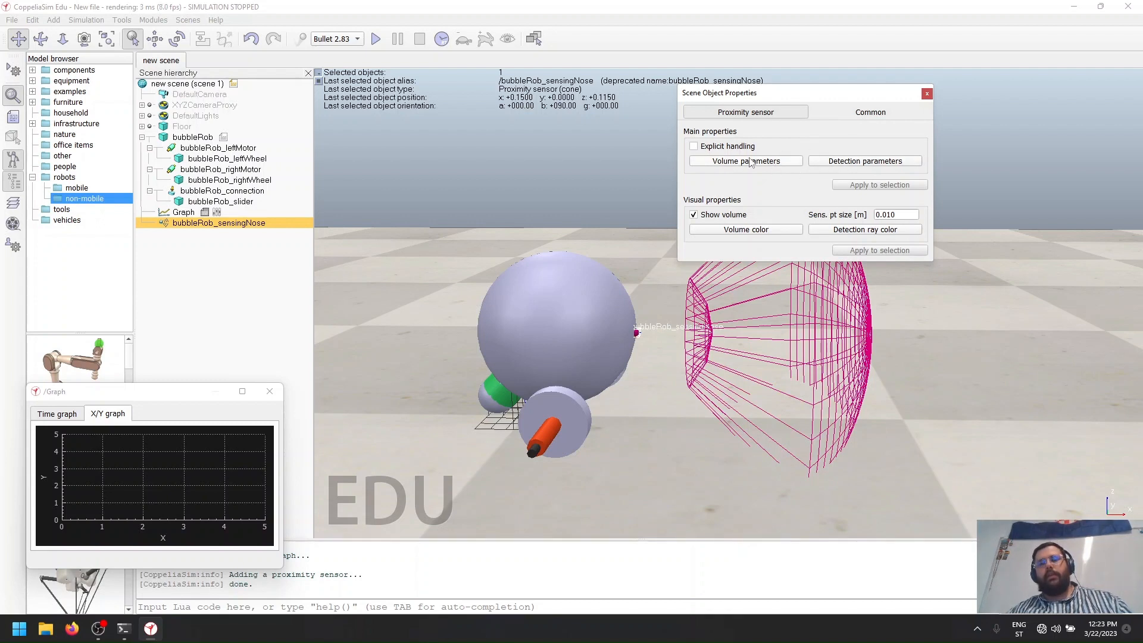
left_click(772, 162)
left_click(829, 162)
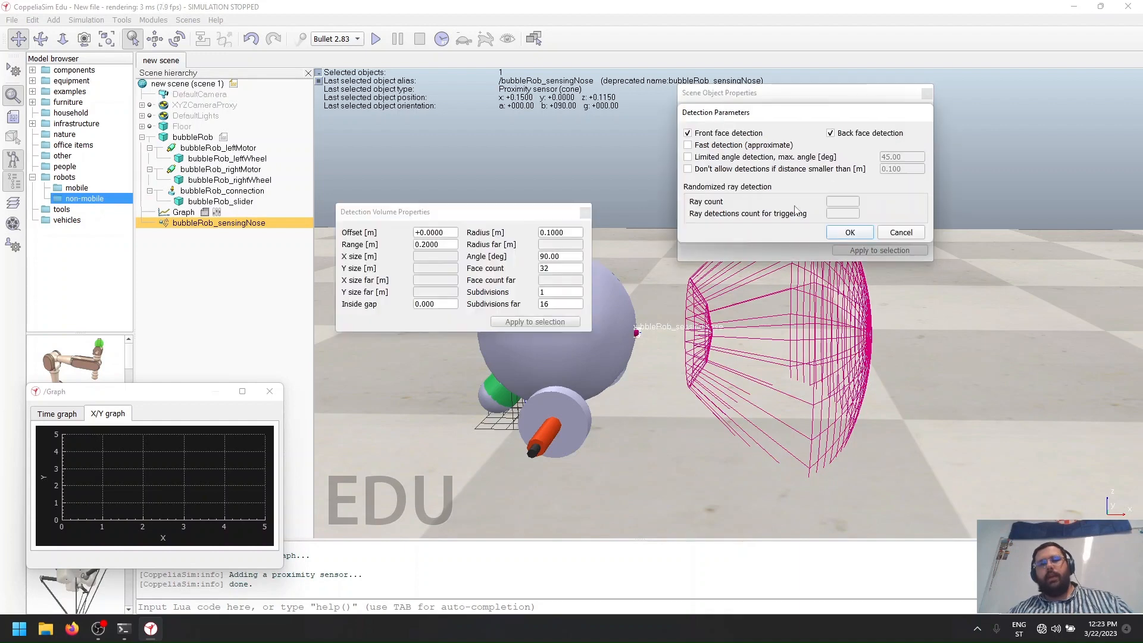
left_click_drag(786, 119, 443, 350)
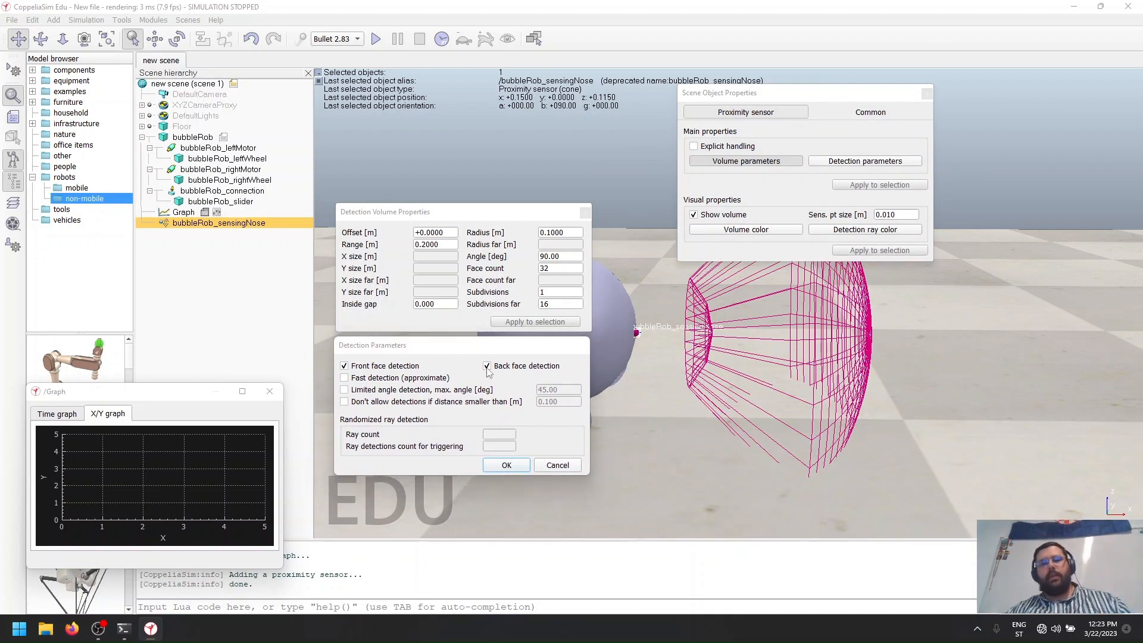
left_click_drag(512, 345, 425, 335)
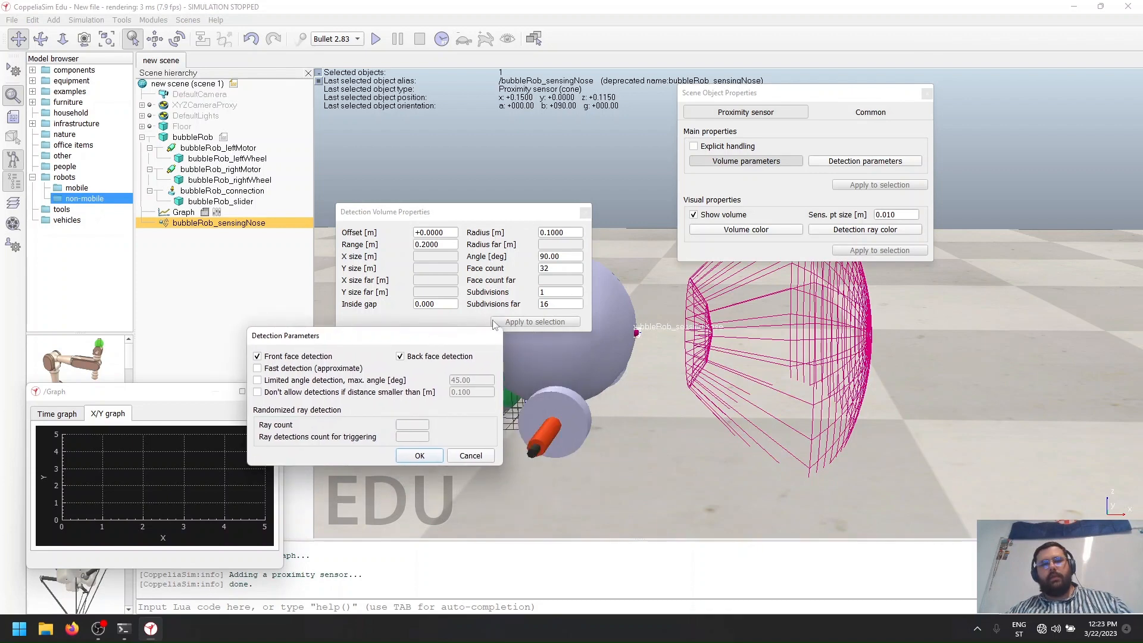
left_click(471, 455)
left_click(586, 212)
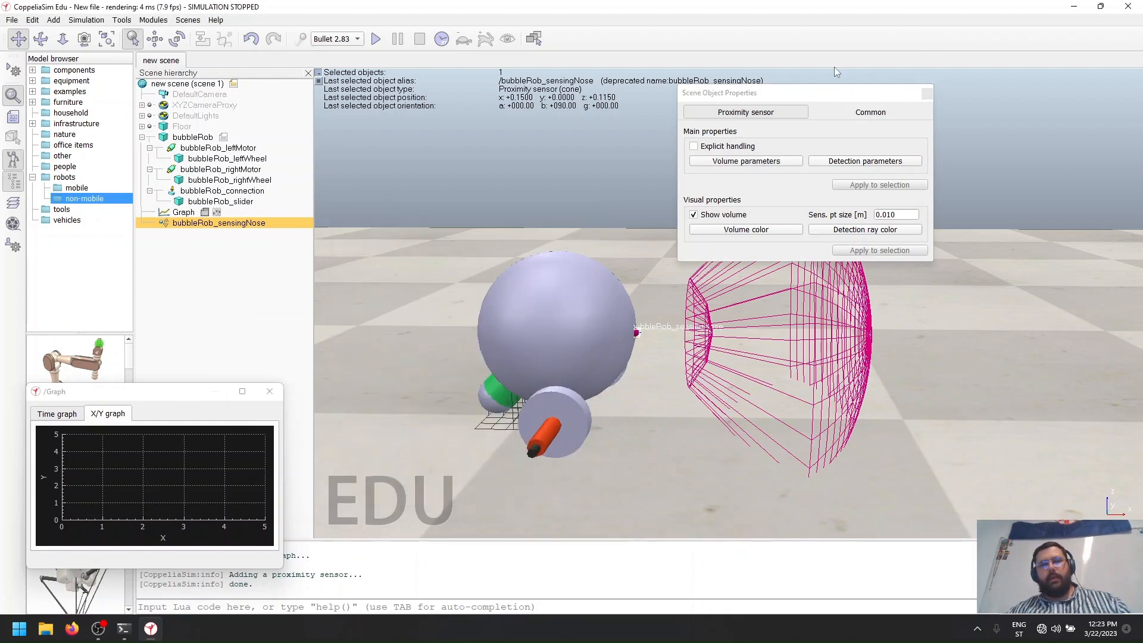
Move the sensor's property windows clear of the robot and set the detection volume's offset to 0.005 m
left_click_drag(836, 93, 185, 47)
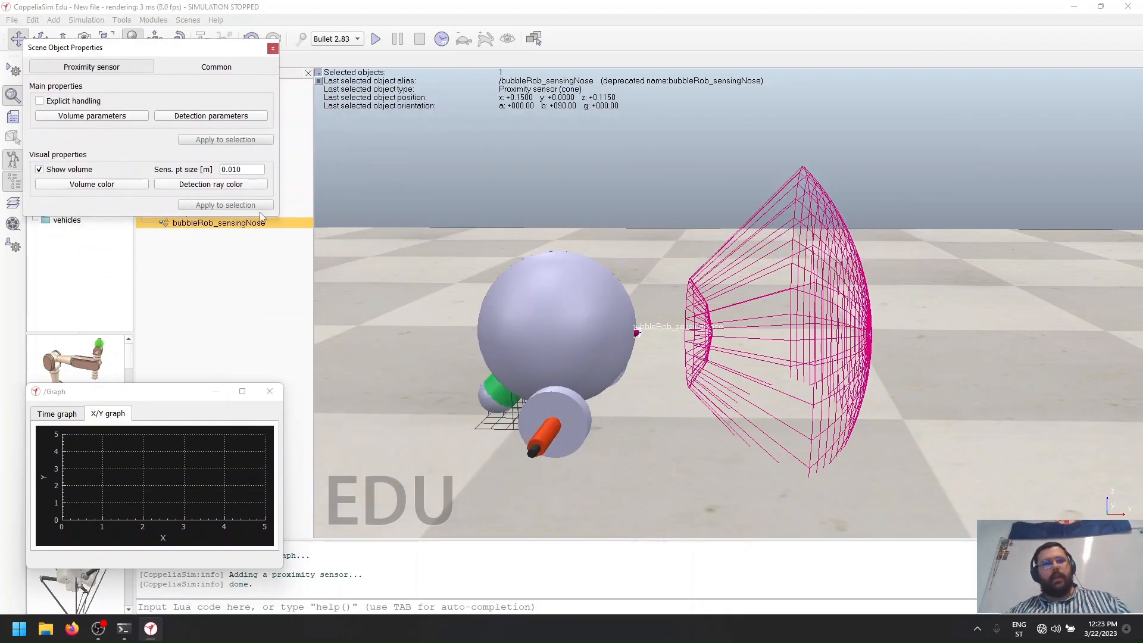
left_click(121, 123)
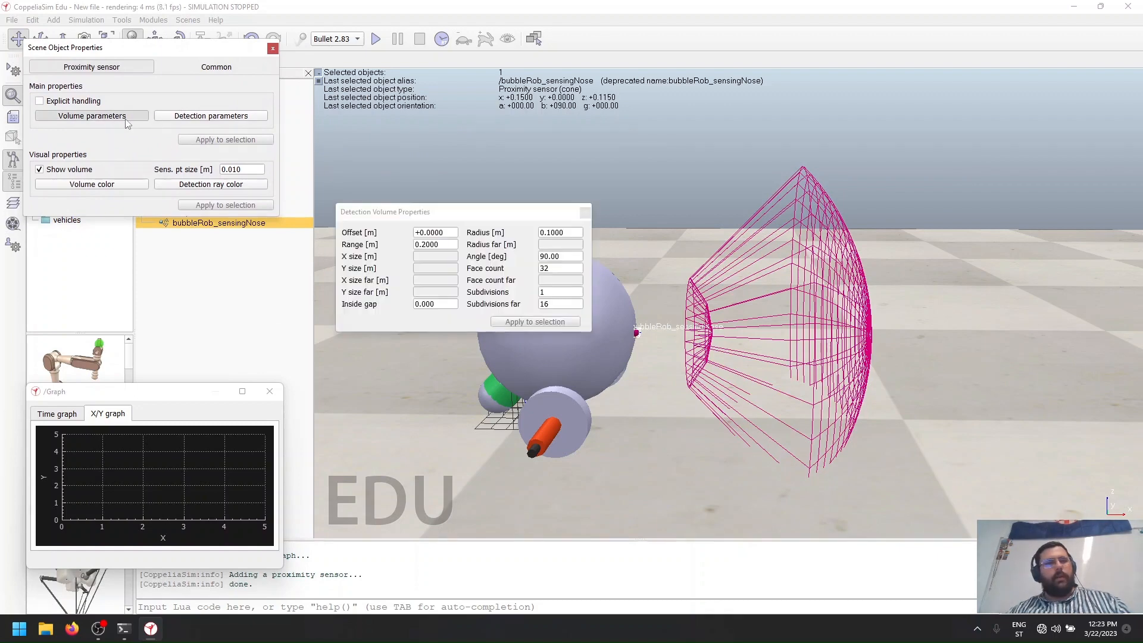
left_click(186, 120)
left_click_drag(165, 80, 170, 419)
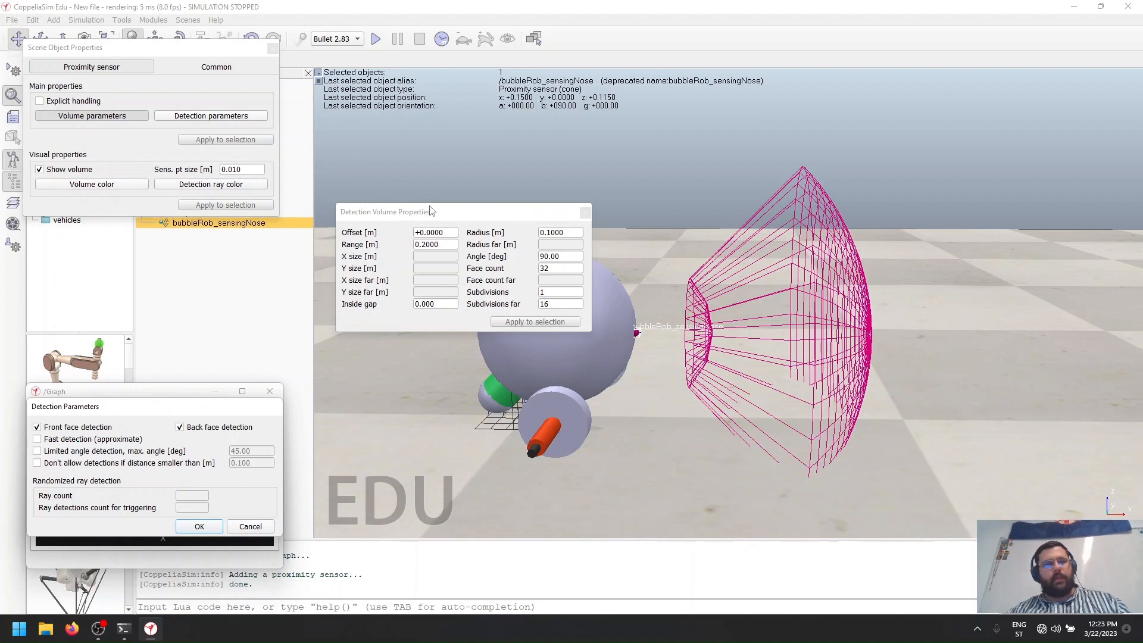
left_click(250, 527)
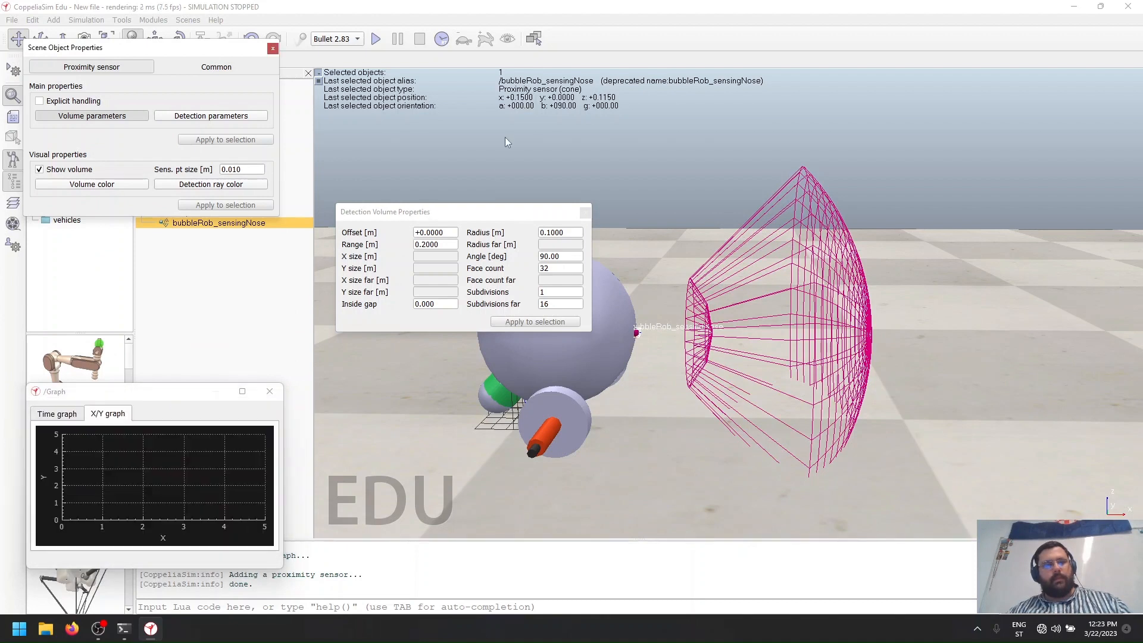
left_click_drag(505, 211, 120, 257)
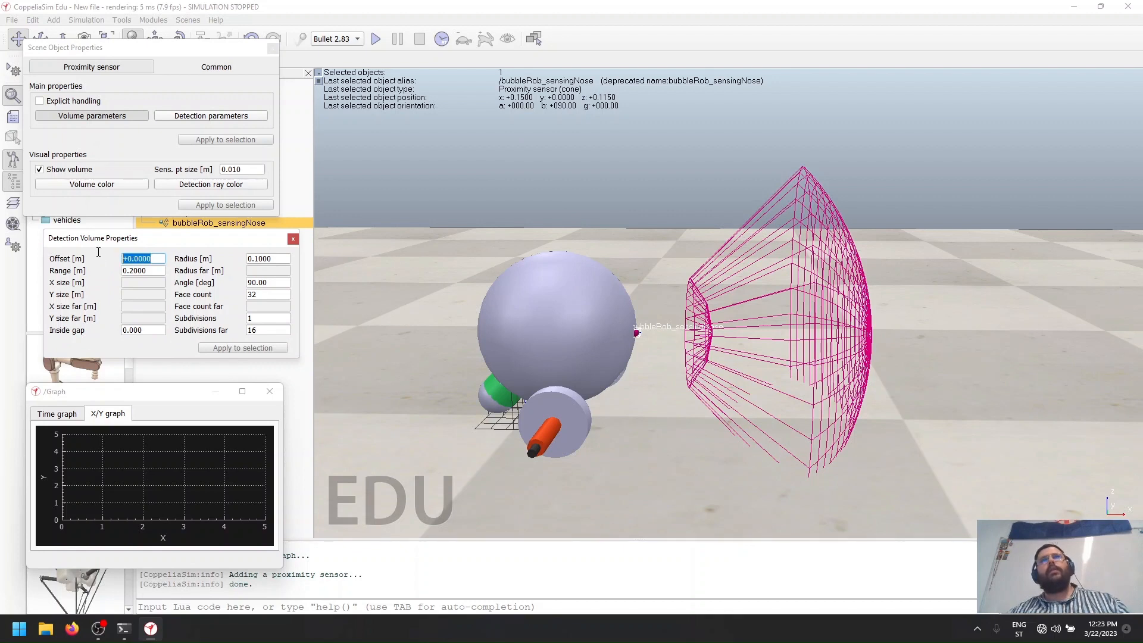
type("0")
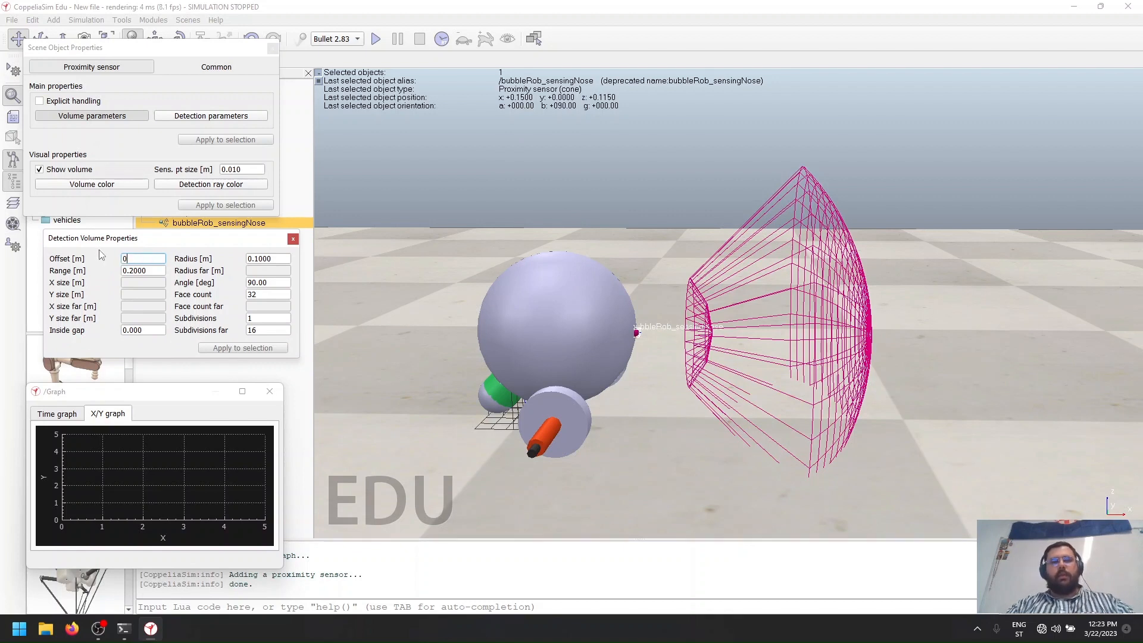
type(".00")
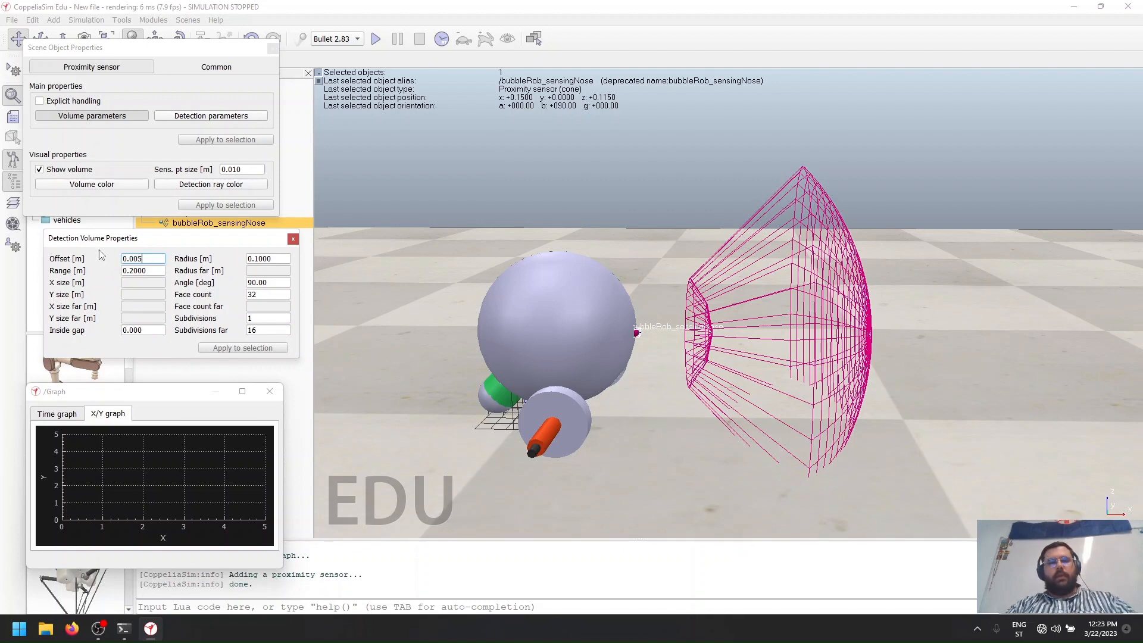
type("5")
key("Tab")
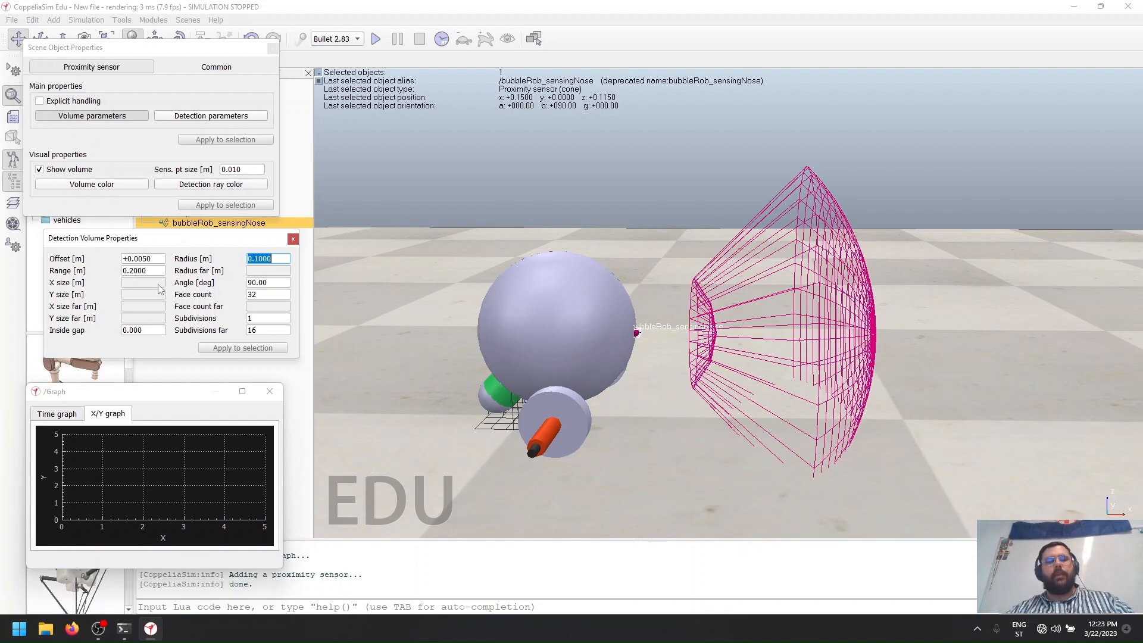
Set the range of the sensor's detection volume to 0.25 m
key("Tab")
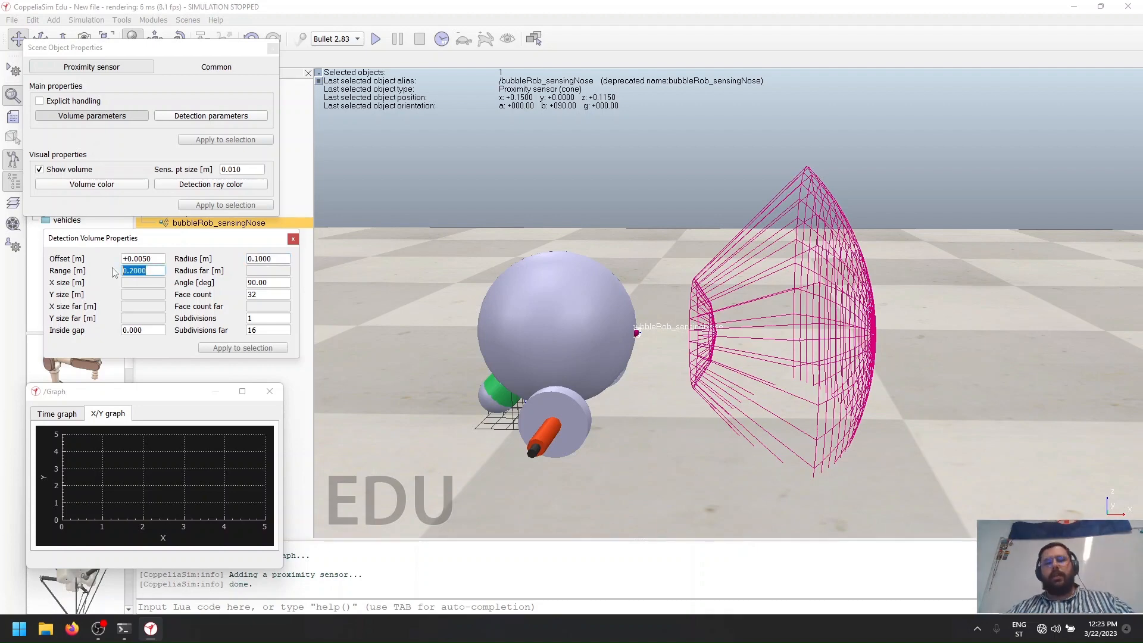
type("0.0")
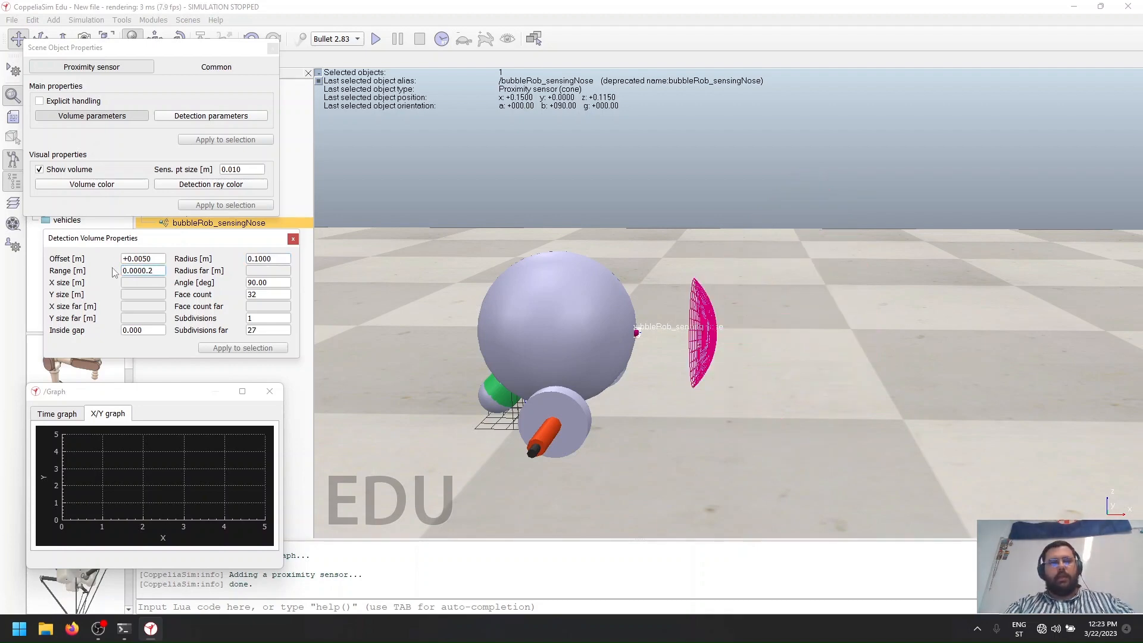
key("BackSpace")
key("BackSpace")
key("BackSpace")
key("BackSpace")
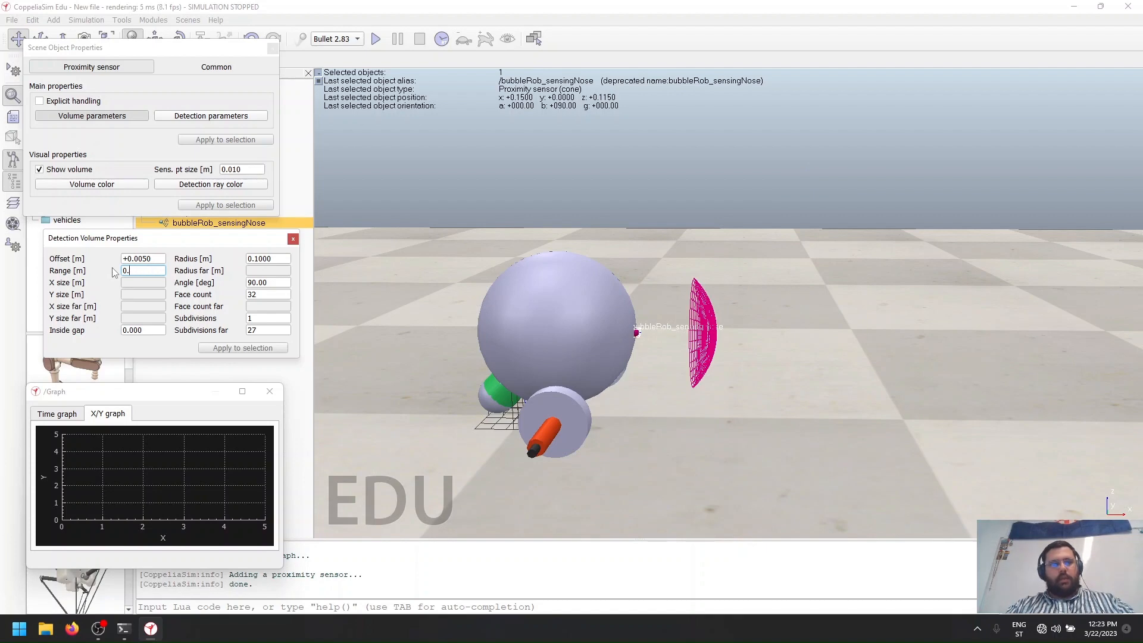
type("25")
key("Tab")
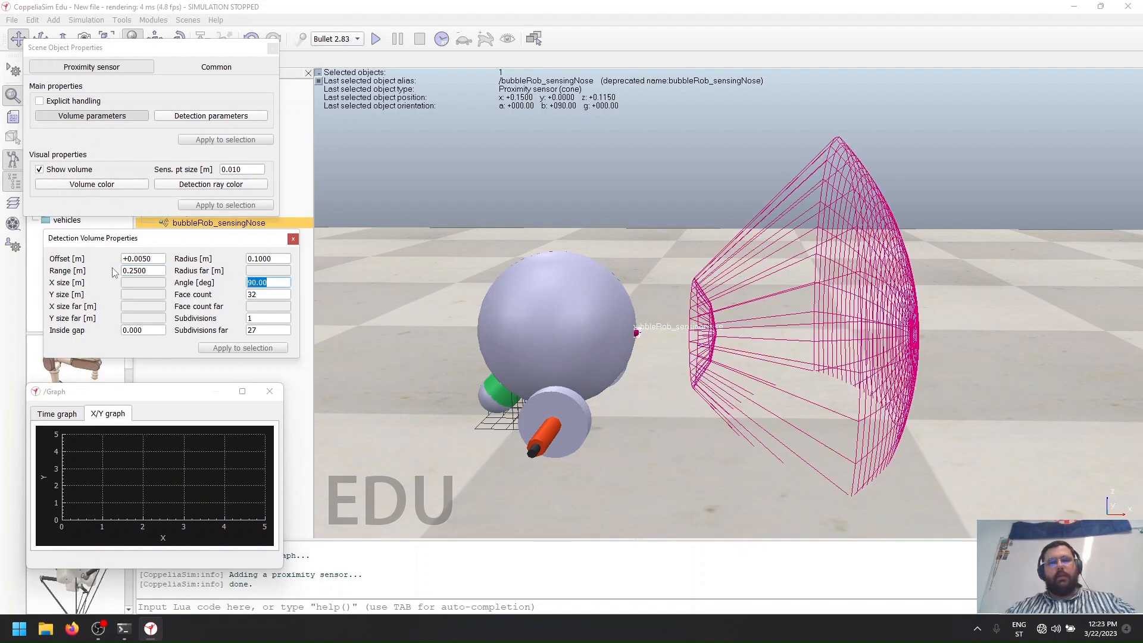
Try a range of 0.2 m for the sensor's detection volume and set it back to 0.25 m
left_click(147, 269)
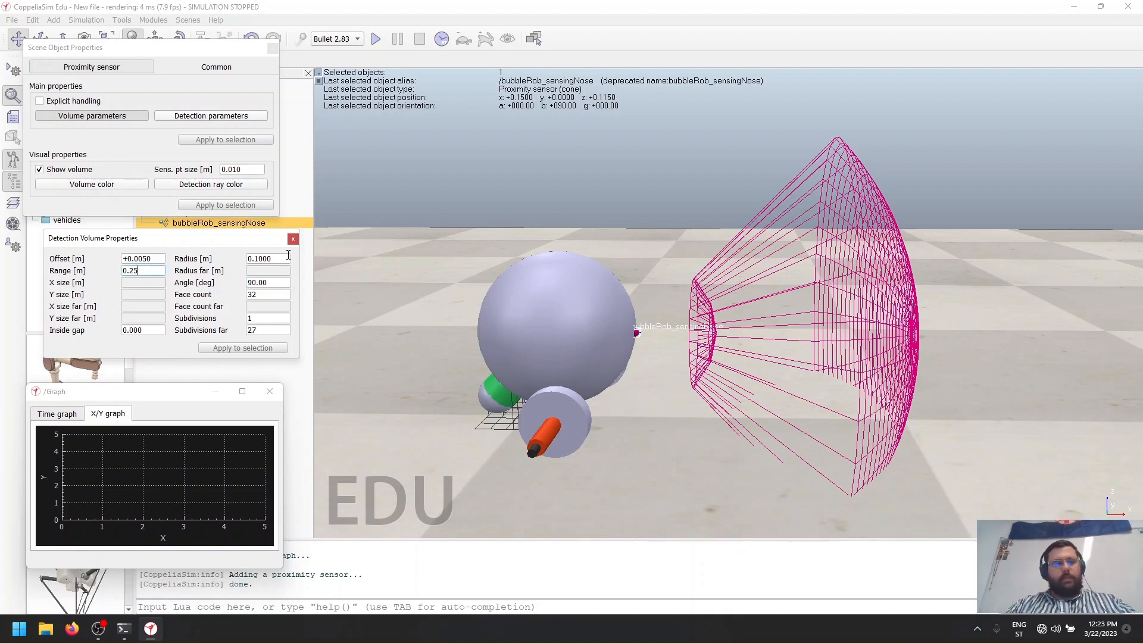
key("BackSpace")
key("Tab")
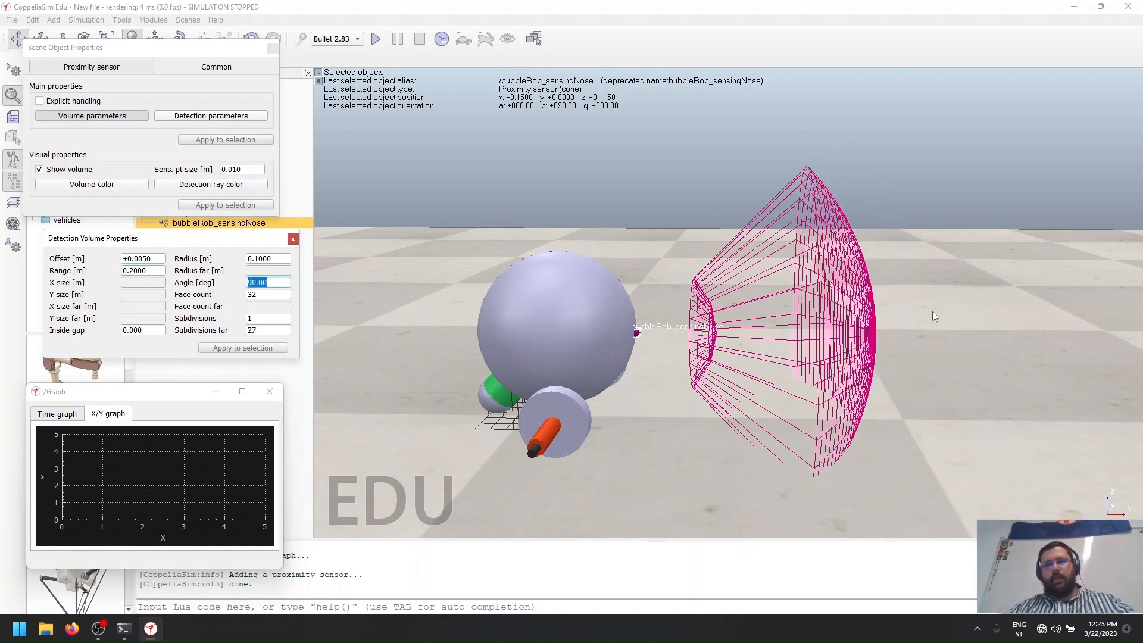
left_click(158, 270)
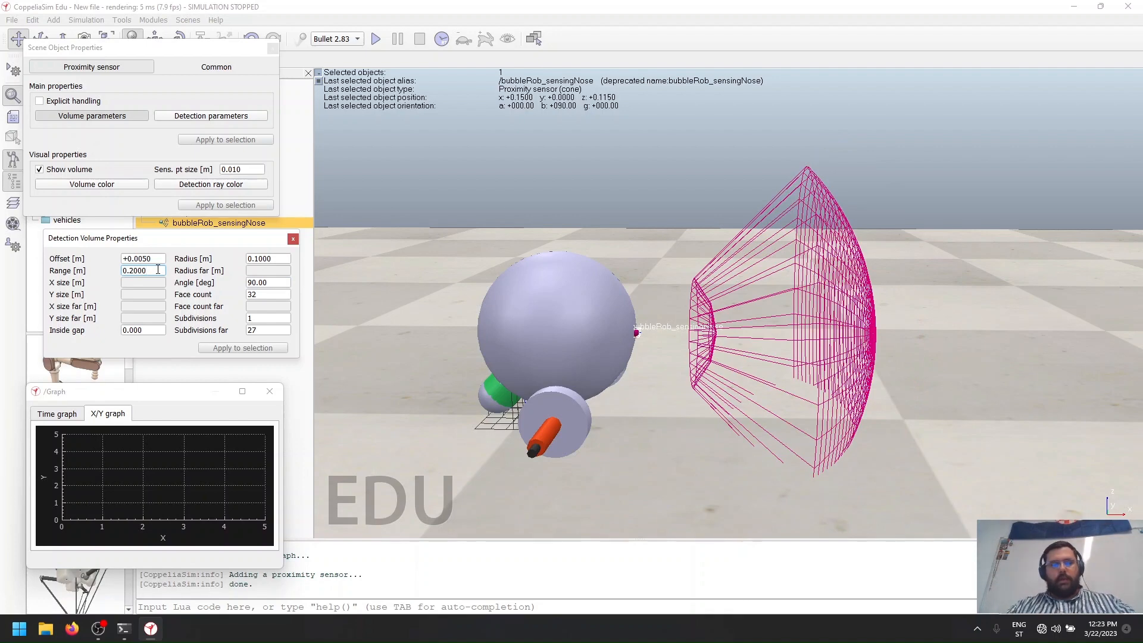
key("BackSpace")
type("5")
key("Tab")
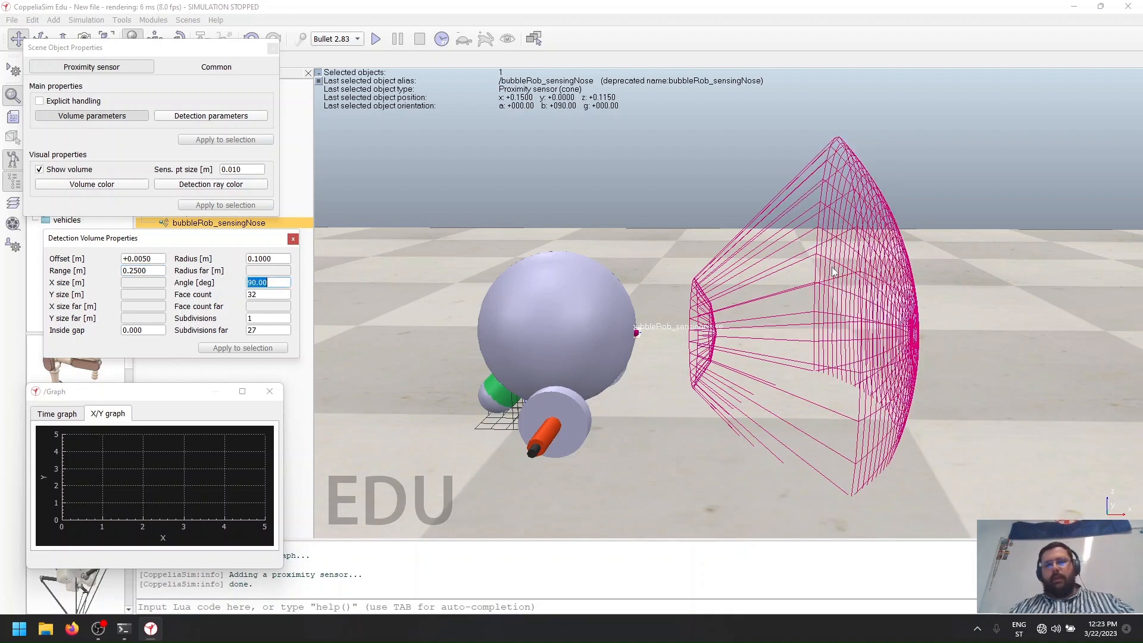
Set the radius of the sensor's detection volume to 0.0051 m
left_click(278, 259)
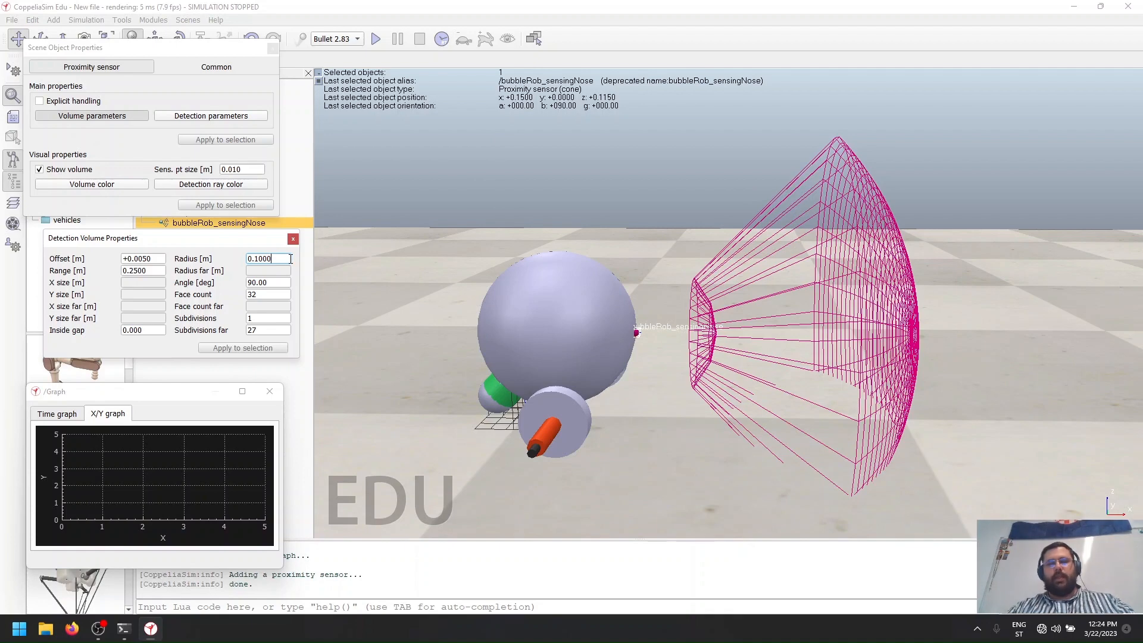
key("BackSpace")
key("BackSpace")
key("BackSpace")
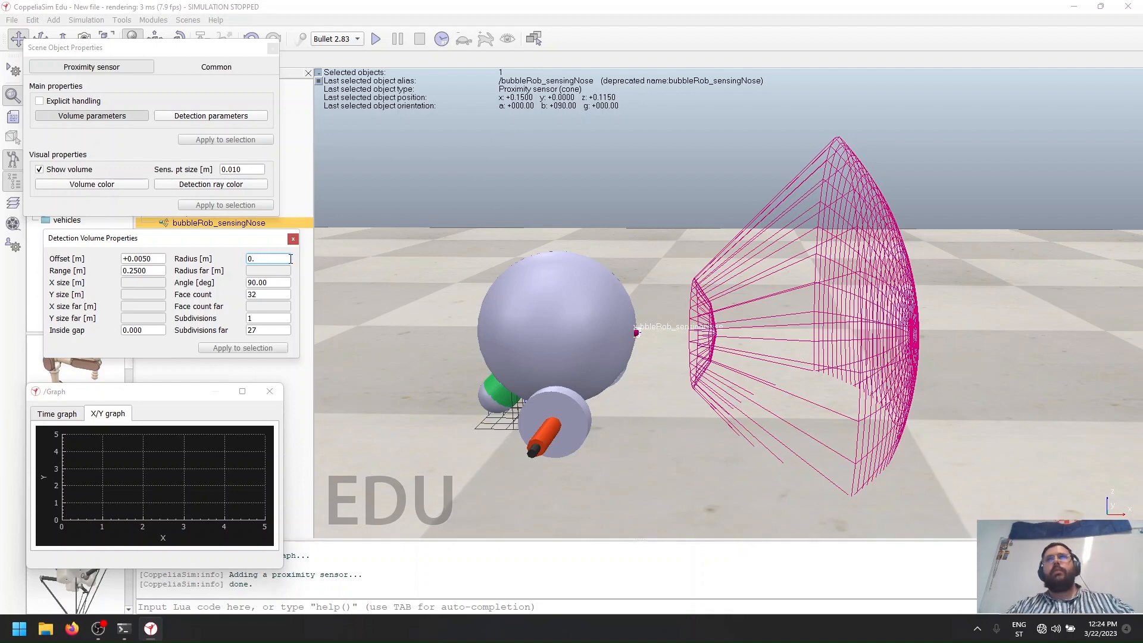
type("0051")
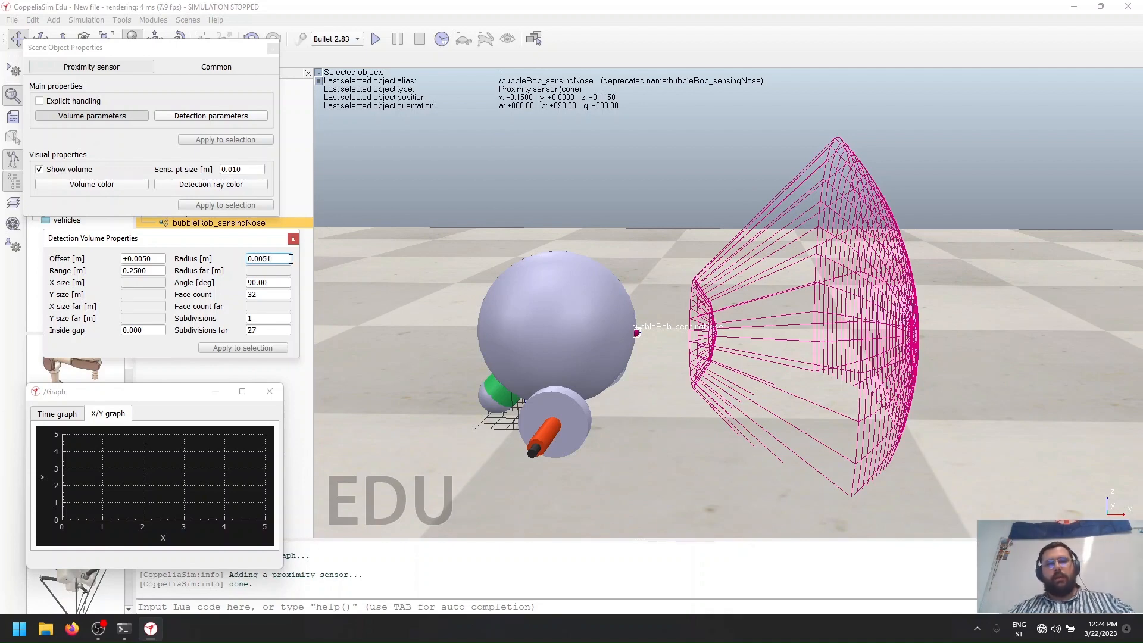
key("Tab")
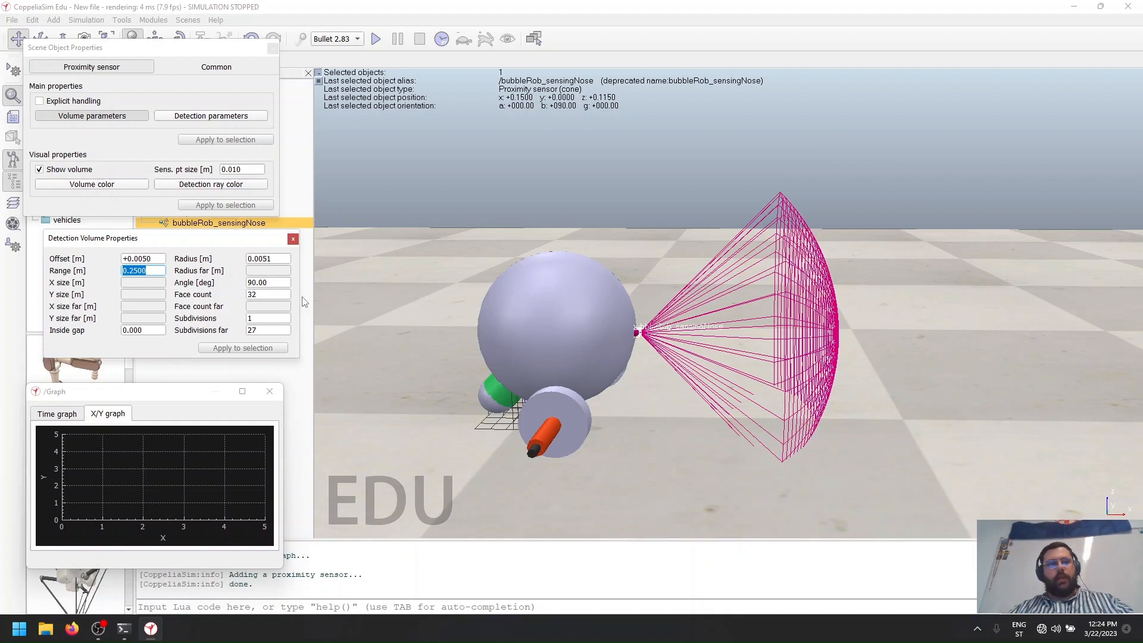
Set the radius of the detection volume back to 0.1 m
left_click_drag(257, 258, 282, 257)
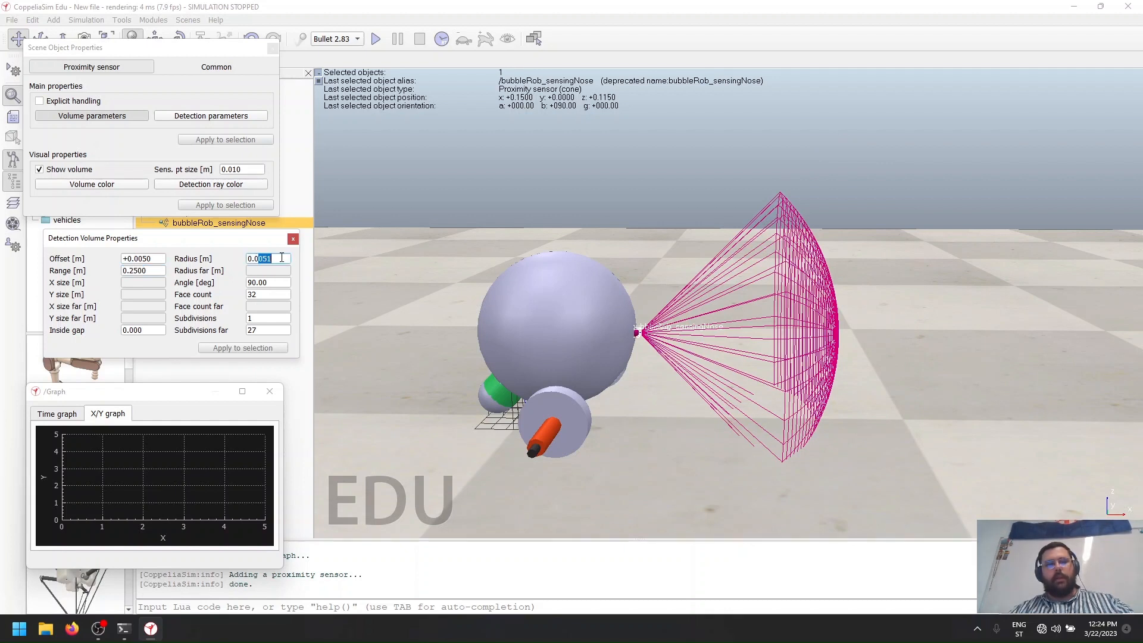
key("BackSpace")
key("BackSpace")
type("100")
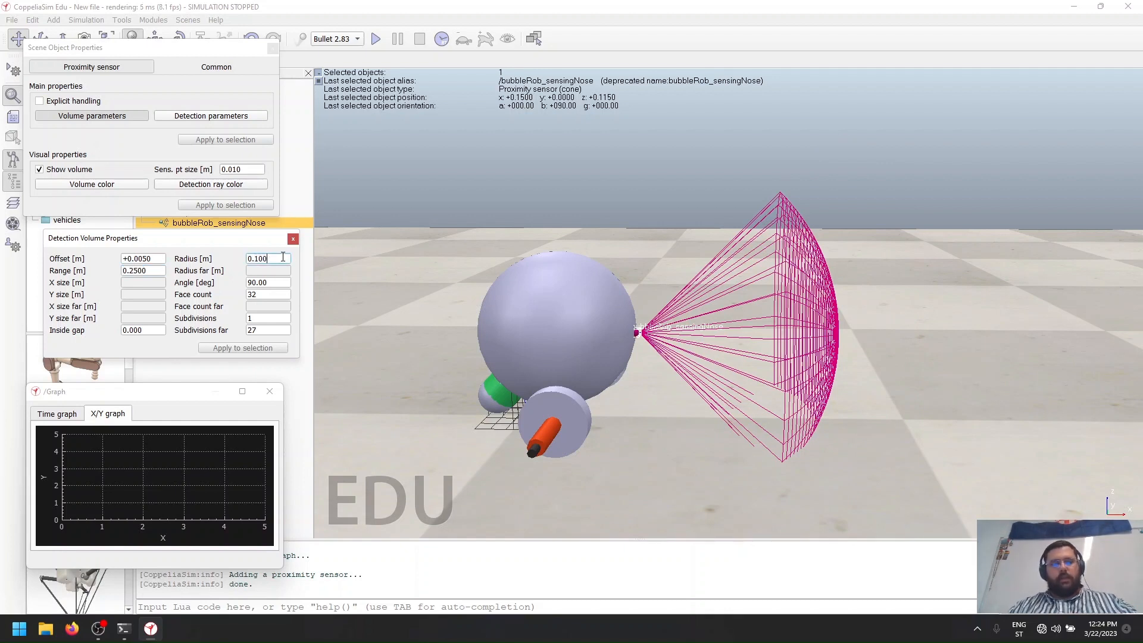
key("Tab")
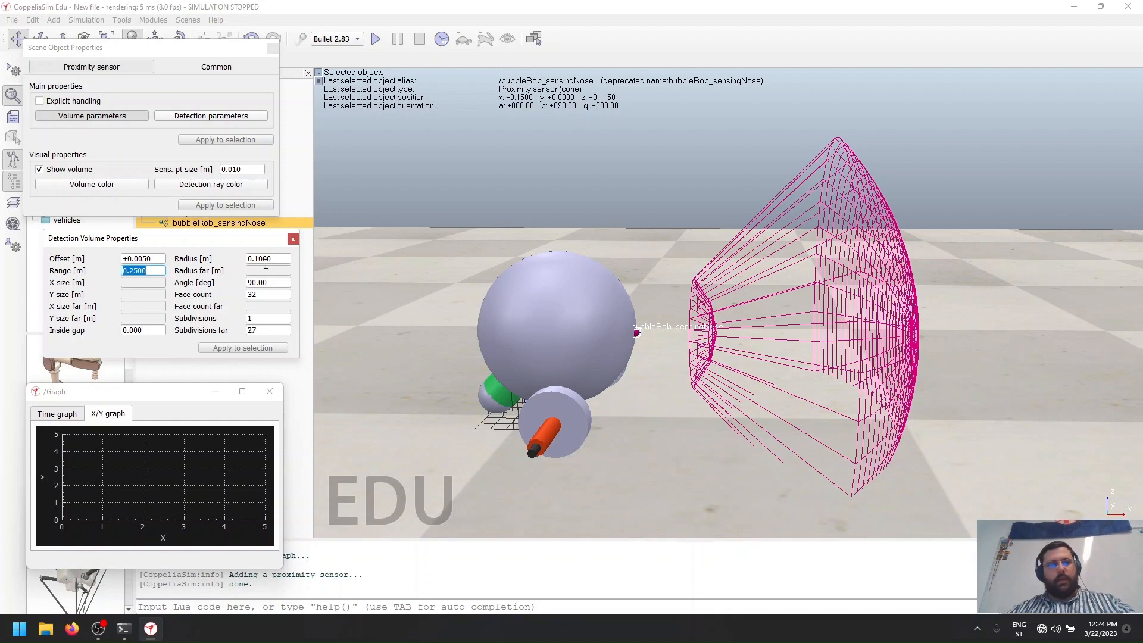
Set the detection volume's radius to 0.005 m and its angle to 30 degrees, and close the volume settings
left_click_drag(254, 259, 282, 256)
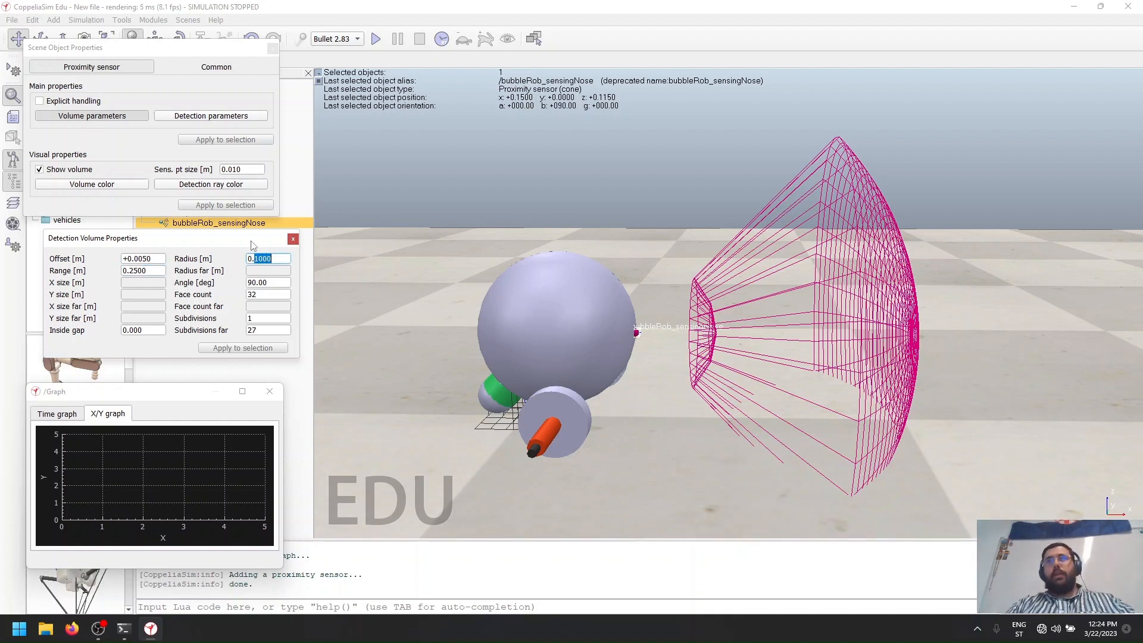
type("00")
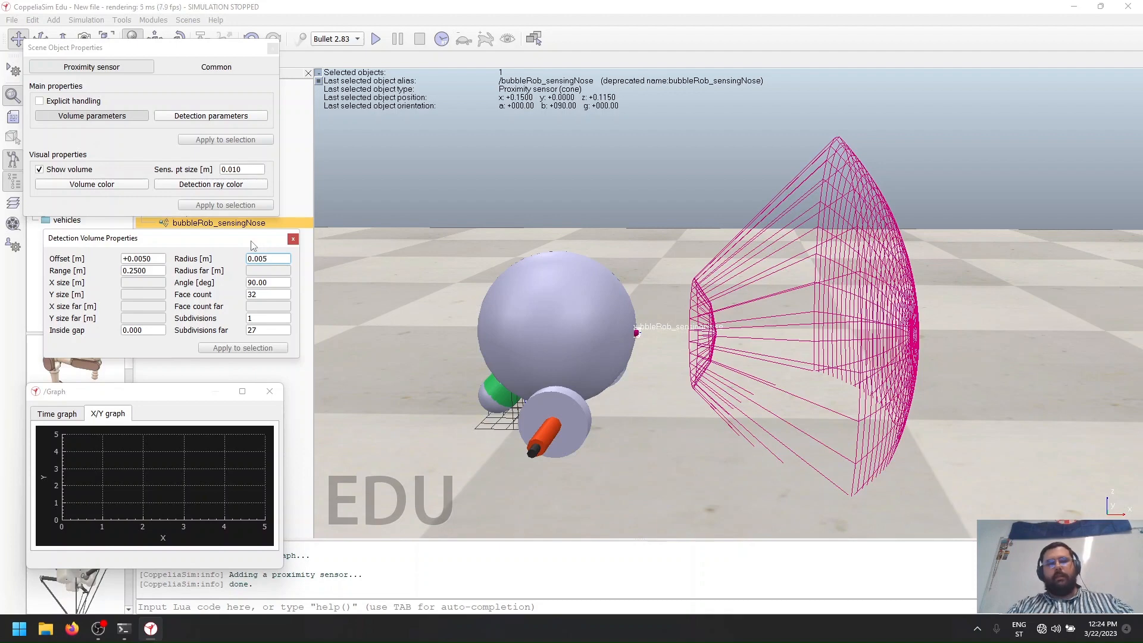
key("Tab")
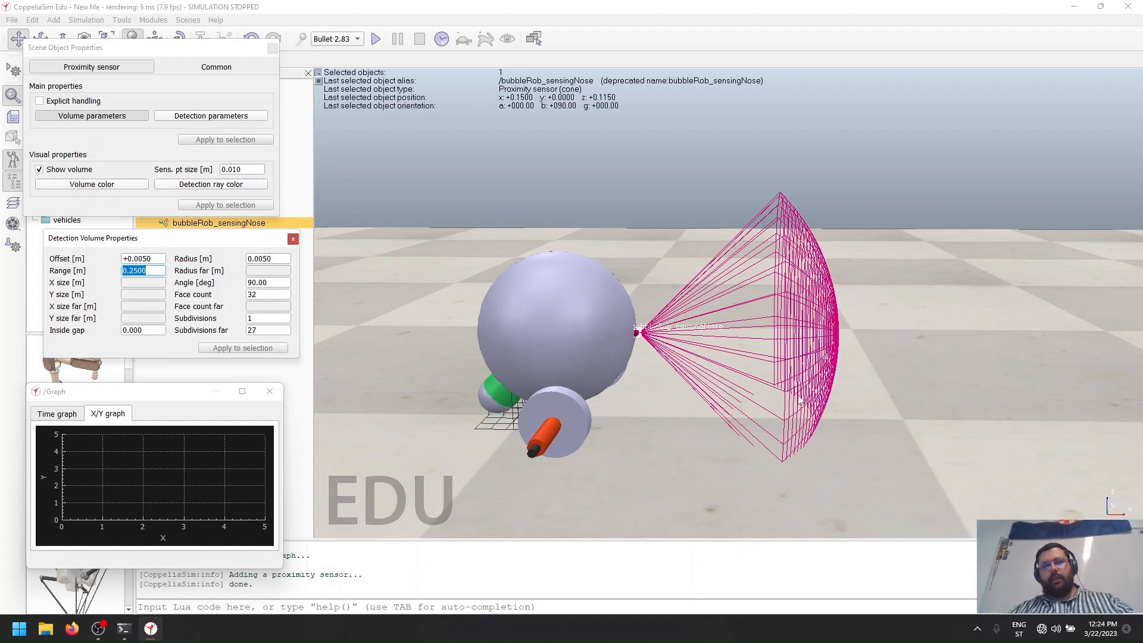
left_click(280, 282)
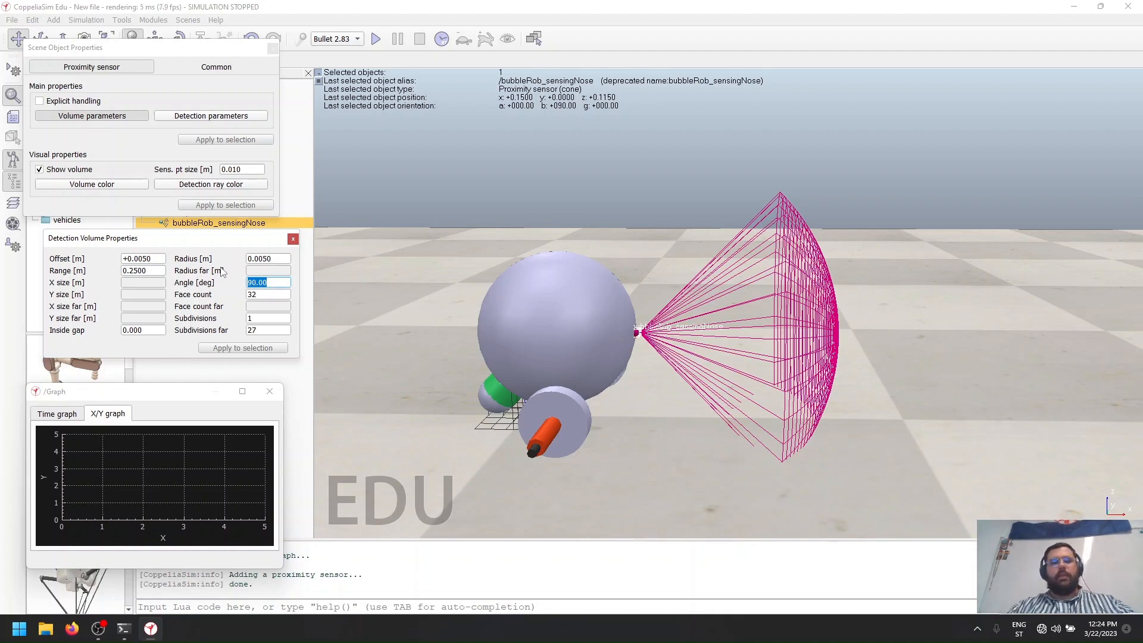
type("30")
key("Tab")
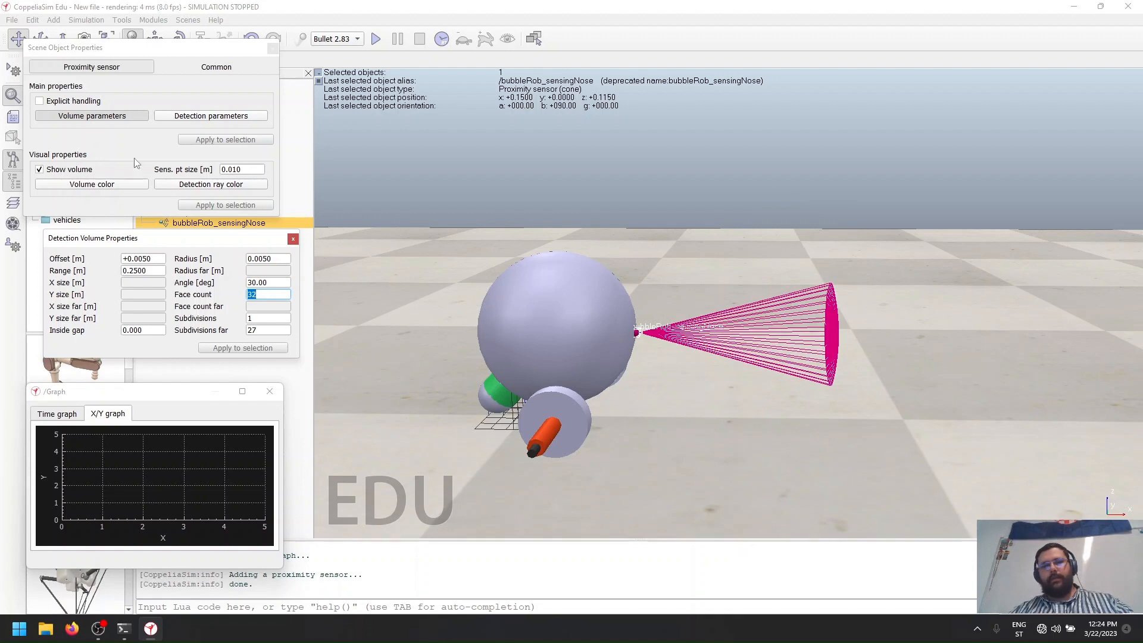
left_click(293, 240)
Try disallowing detections at distances smaller than 0.100 m in the detection parameters, cancel the change, and close the object properties
left_click(244, 116)
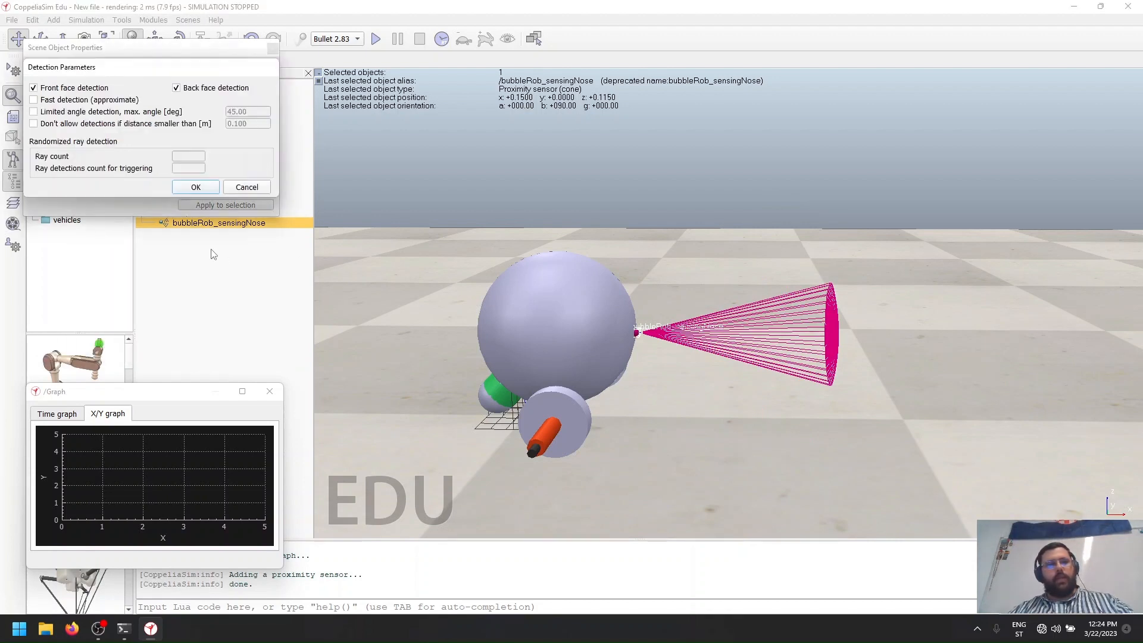
left_click_drag(210, 68, 259, 133)
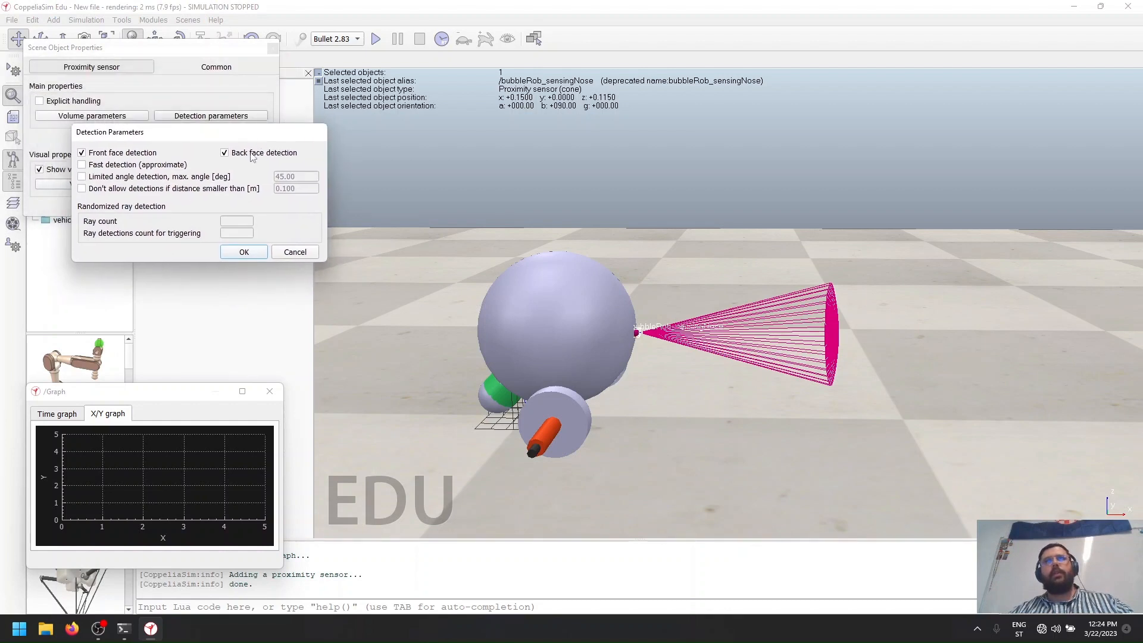
left_click(110, 189)
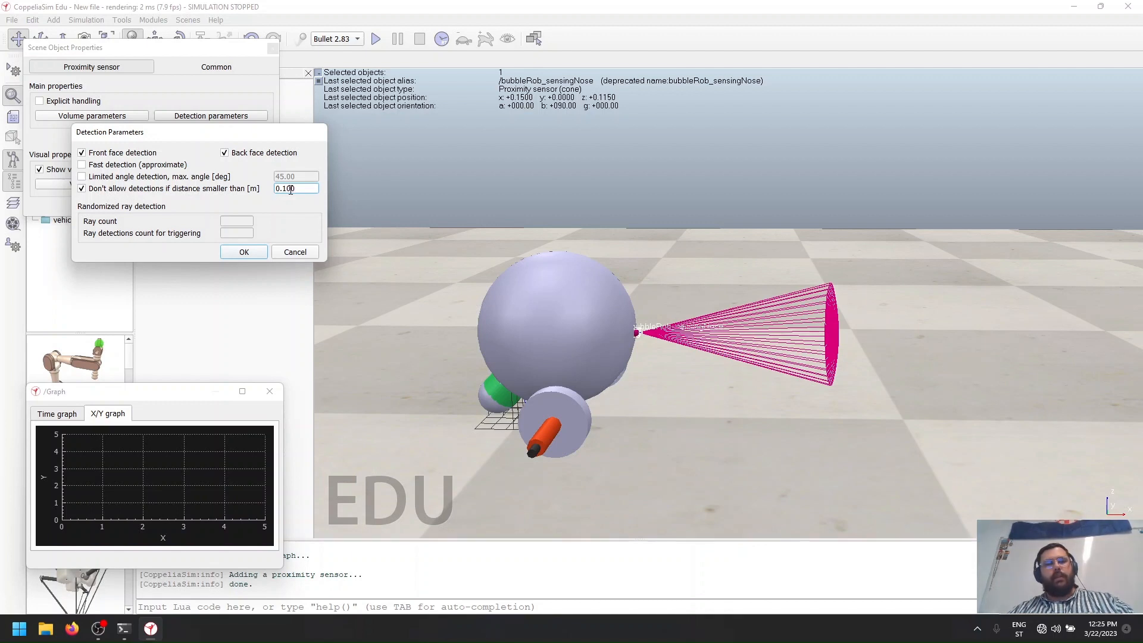
left_click_drag(297, 188, 275, 189)
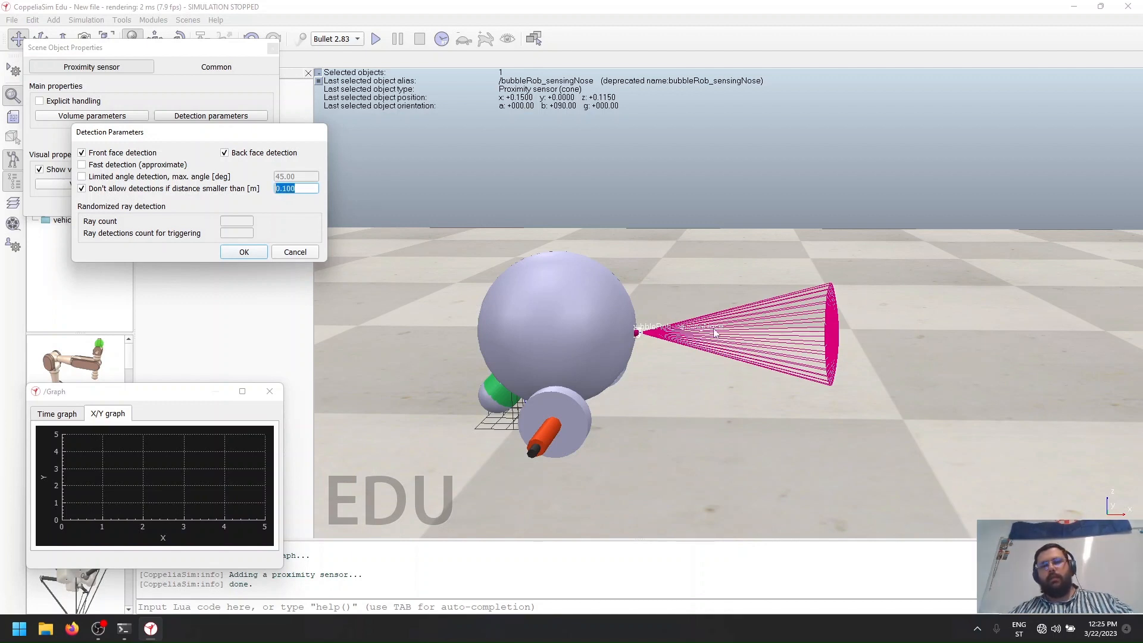
left_click(688, 334)
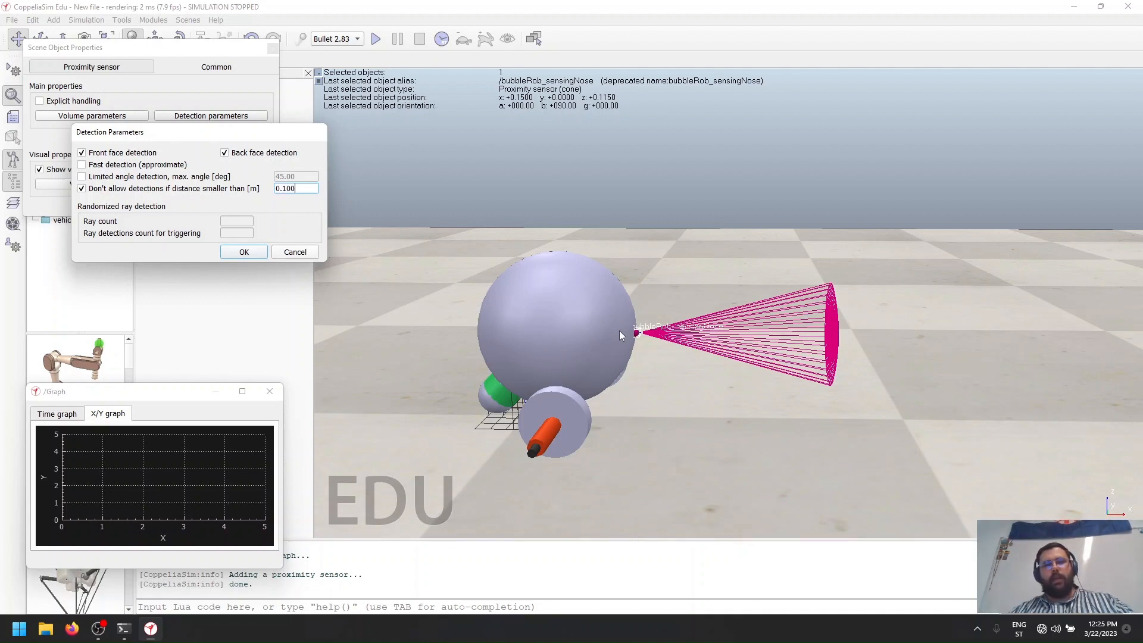
left_click(289, 252)
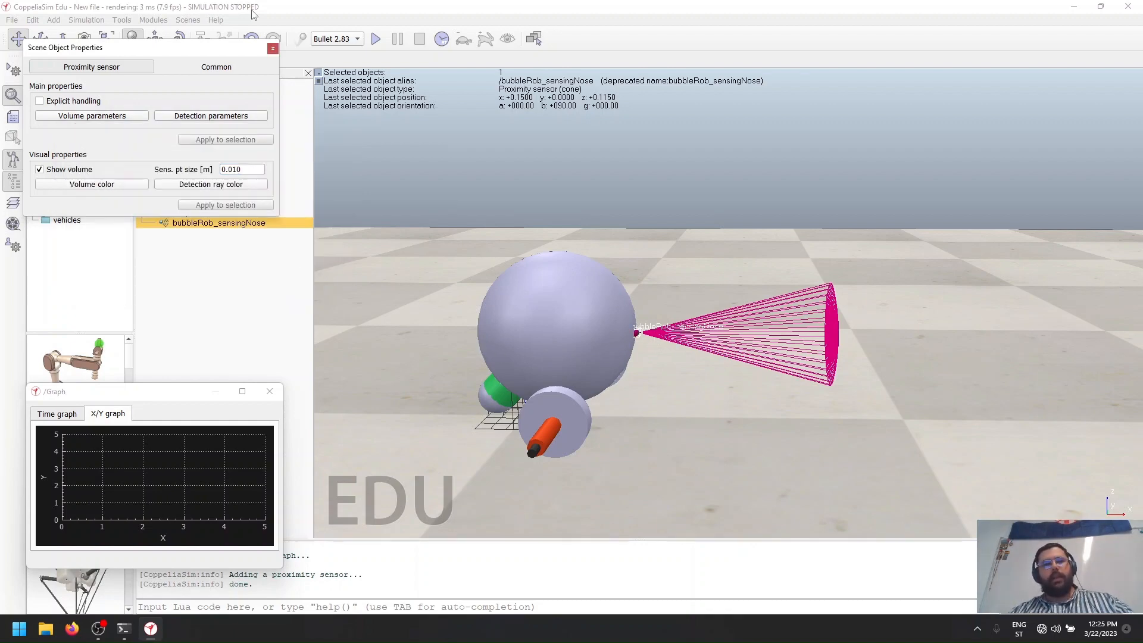
left_click(273, 49)
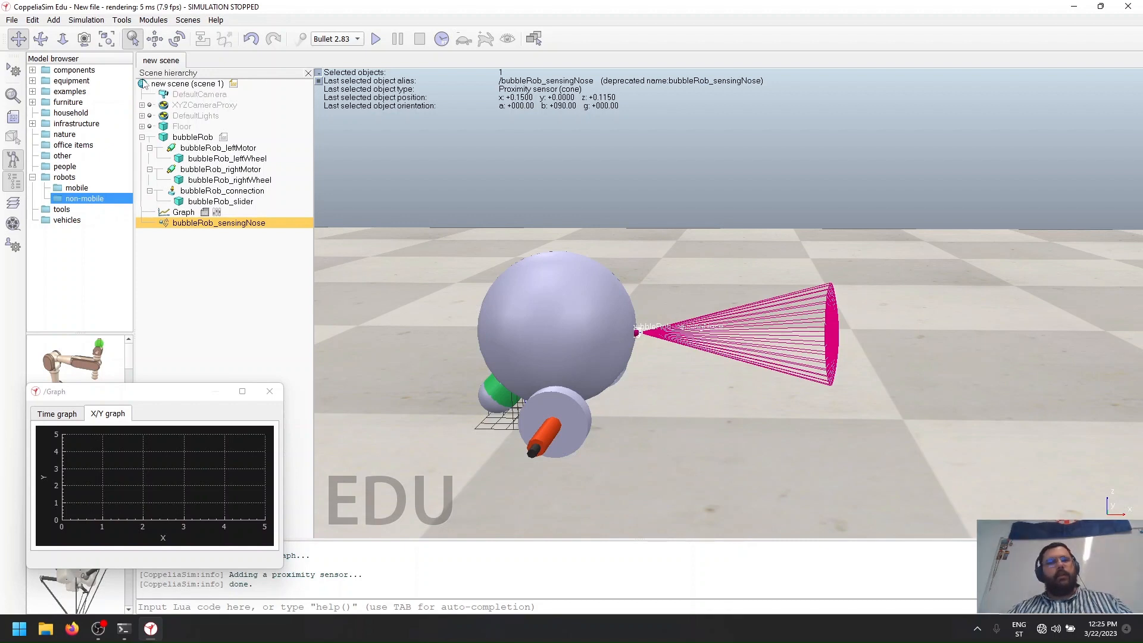
Try to add a perspective-type vision sensor to the scene and clear the object selection
left_click(53, 20)
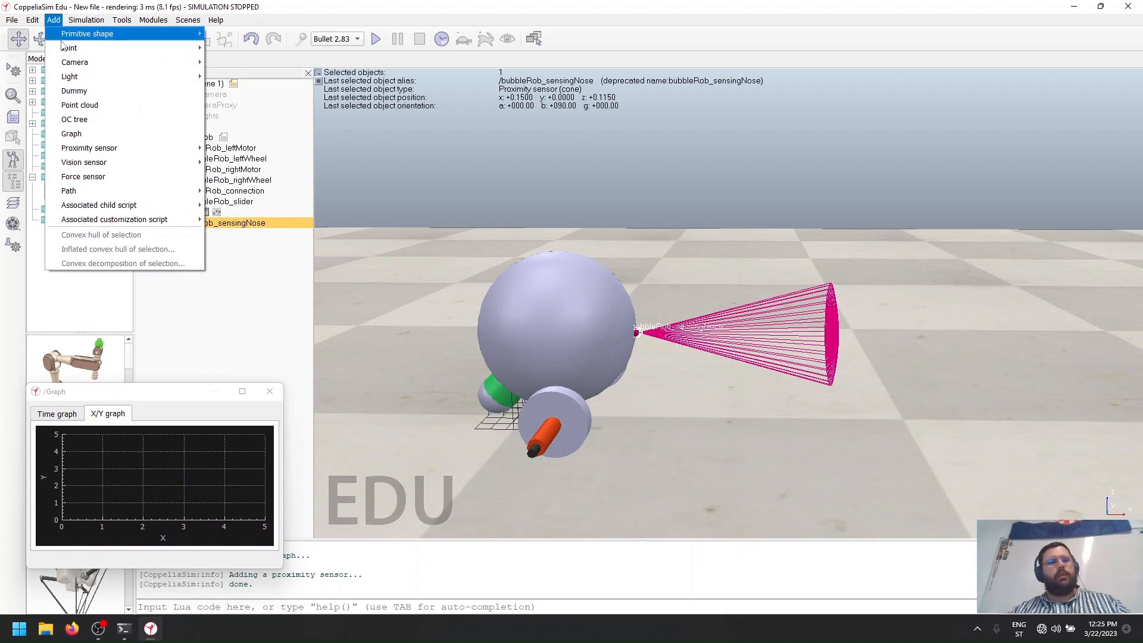
key("Escape")
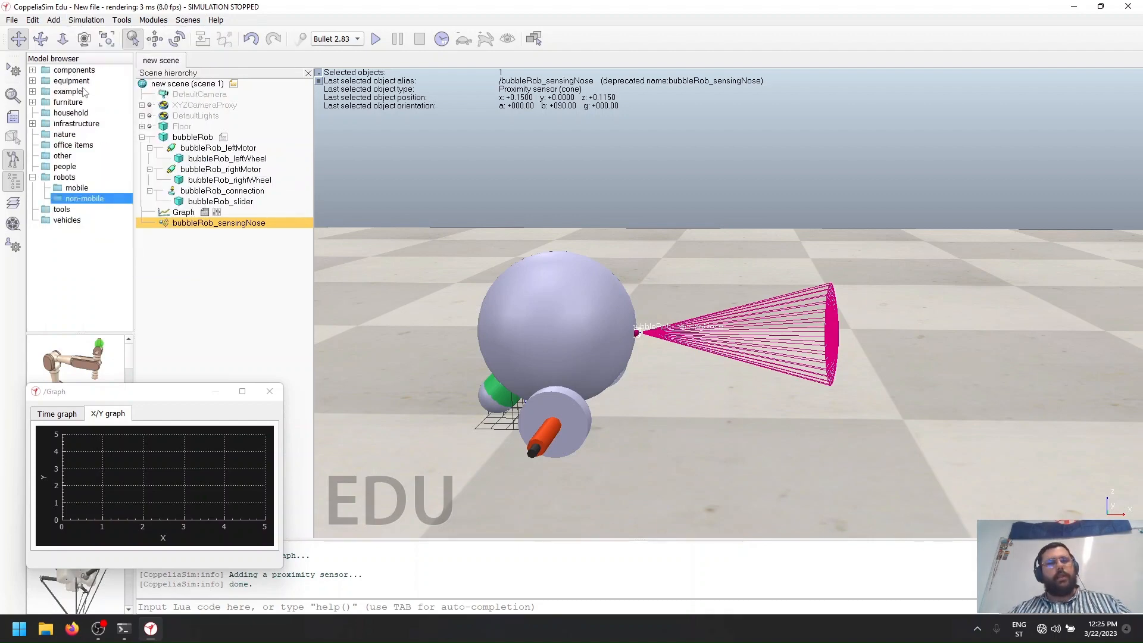
left_click(53, 20)
mouse_move(96, 166)
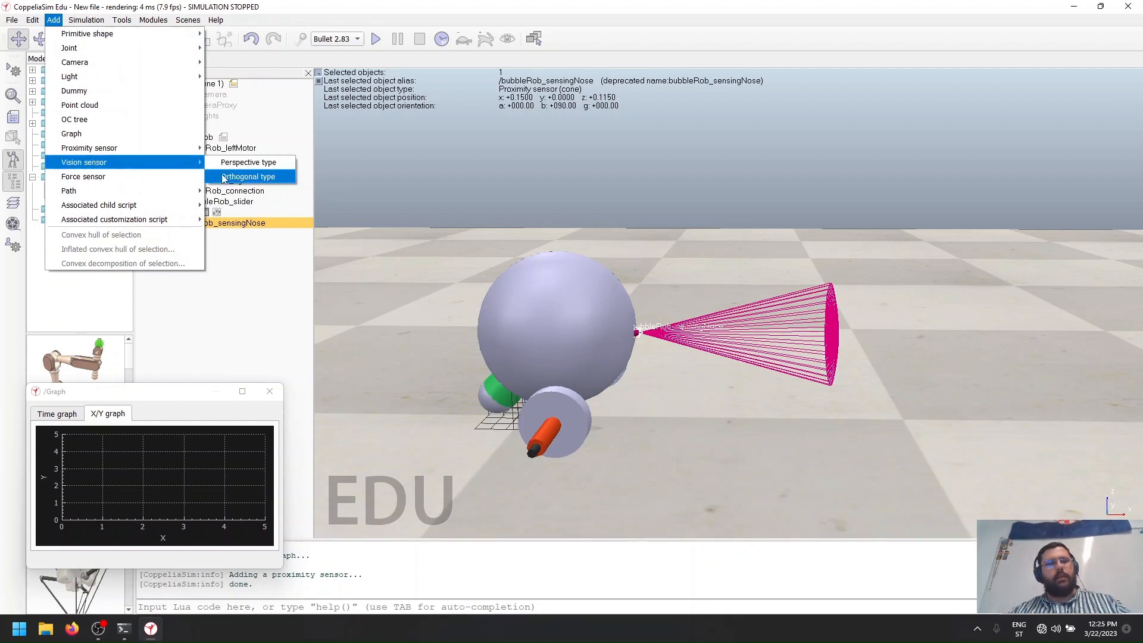
left_click(246, 166)
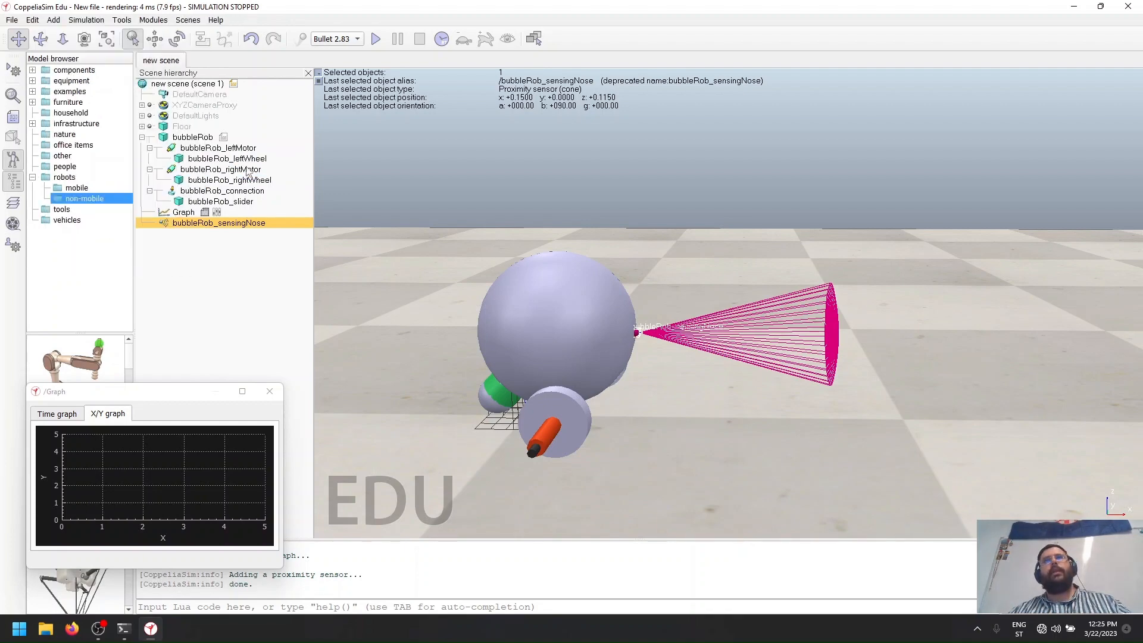
left_click(247, 171)
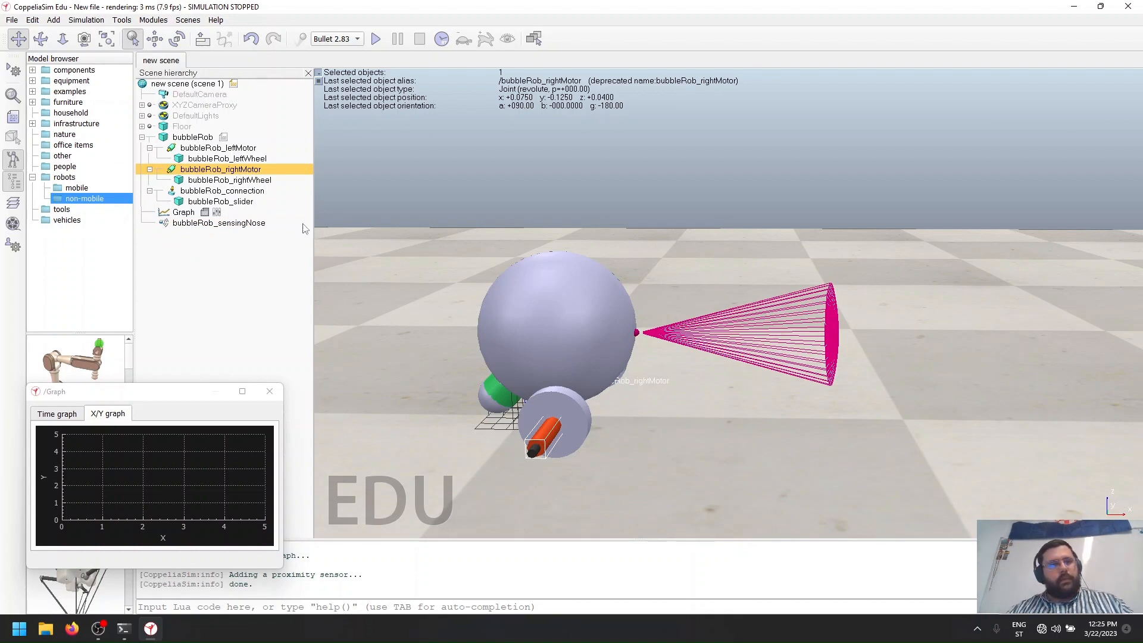
left_click(265, 252)
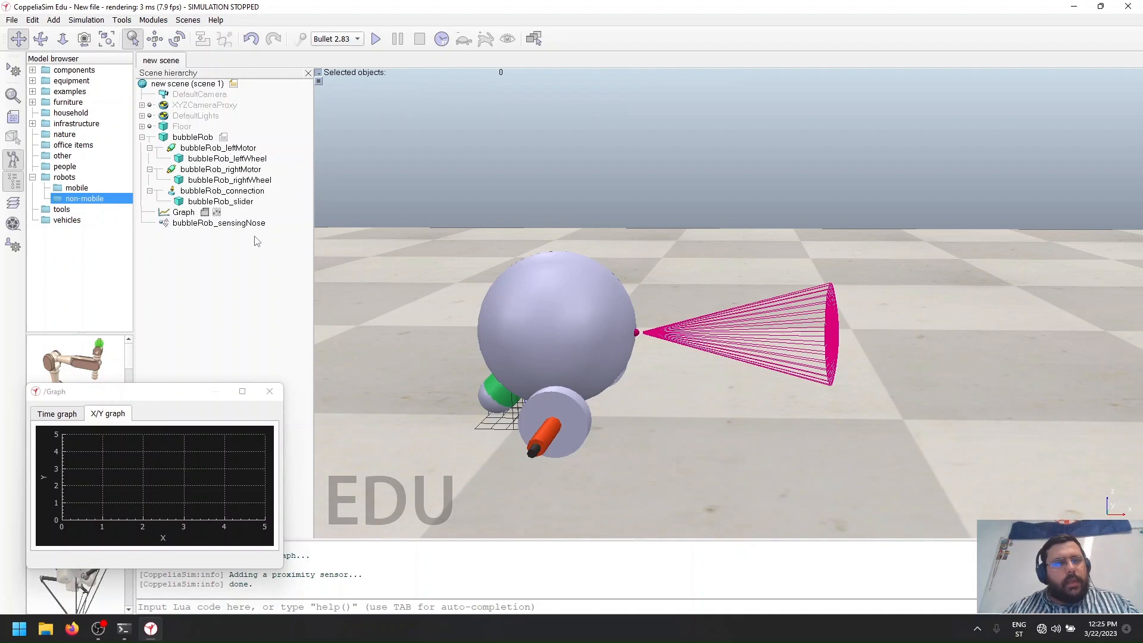
Select bubbleRob and add a perspective-type vision sensor to the scene
left_click(183, 137)
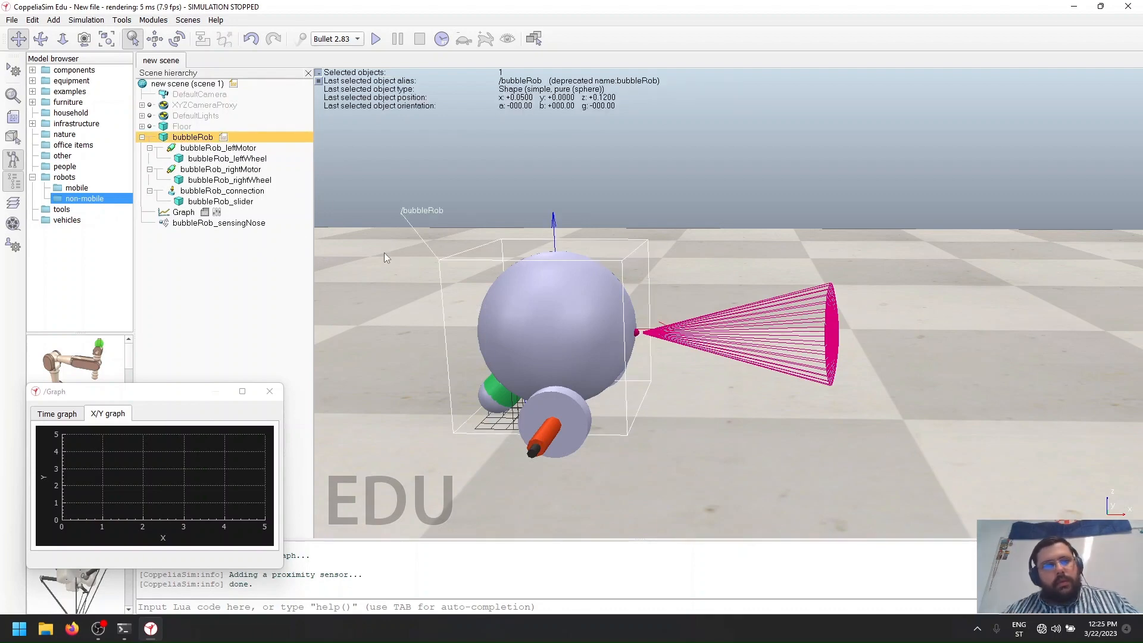
left_click(53, 20)
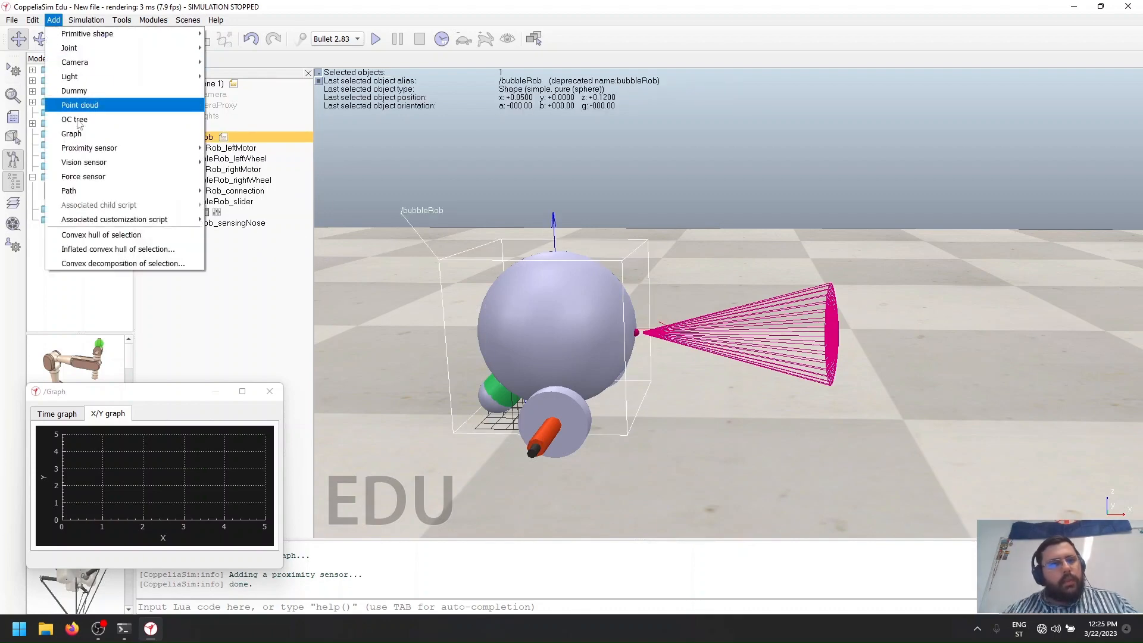
mouse_move(105, 171)
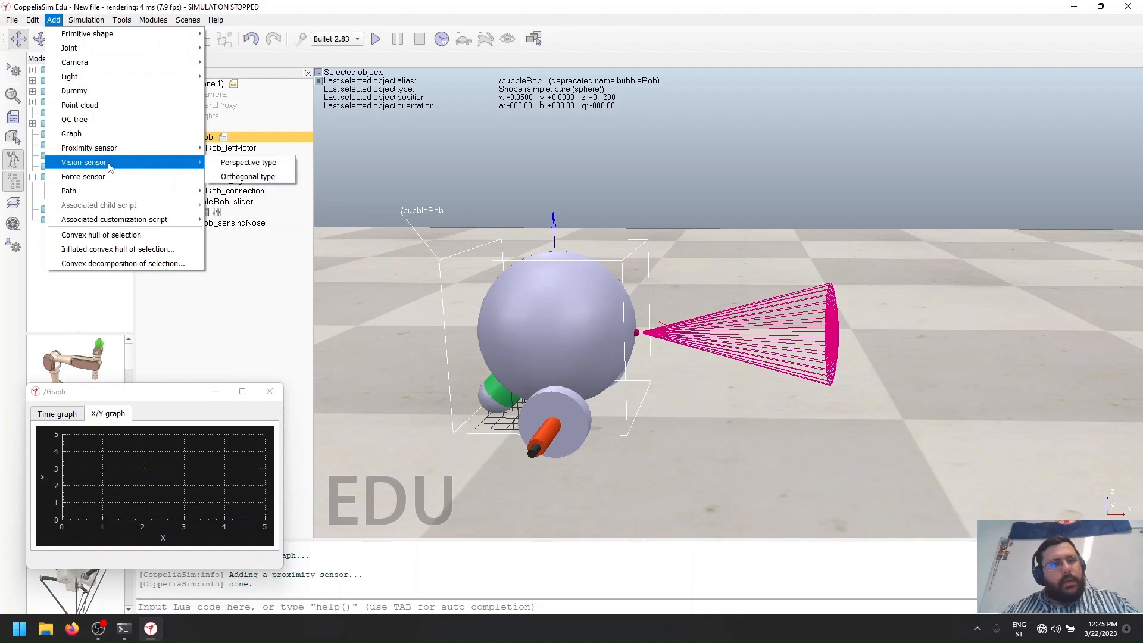
left_click(235, 162)
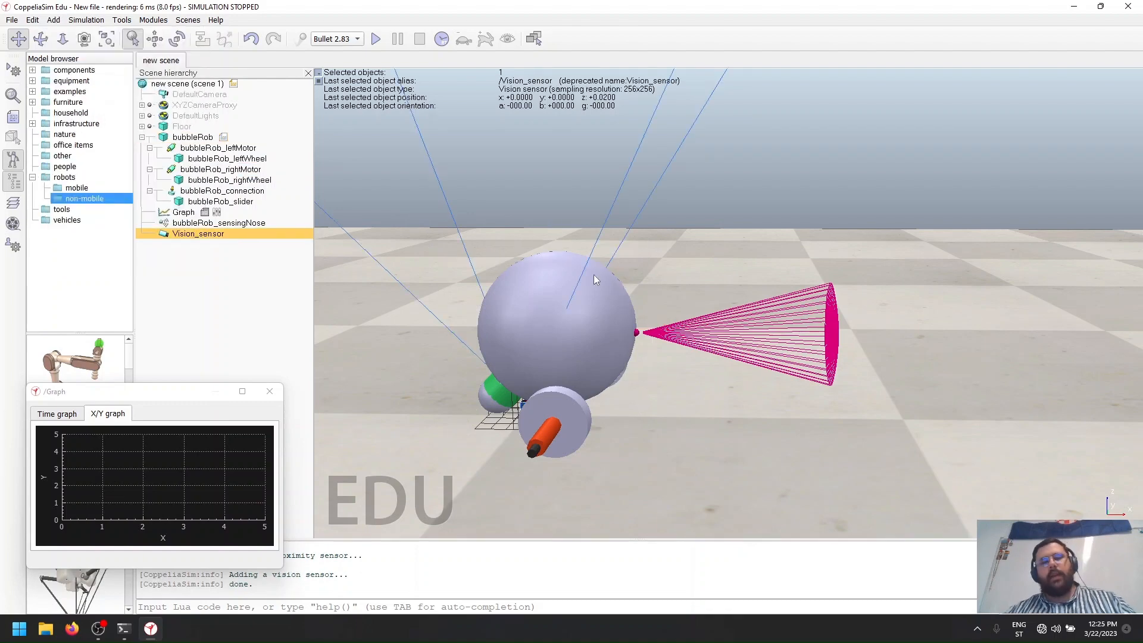
scroll(522, 271, "down", 8)
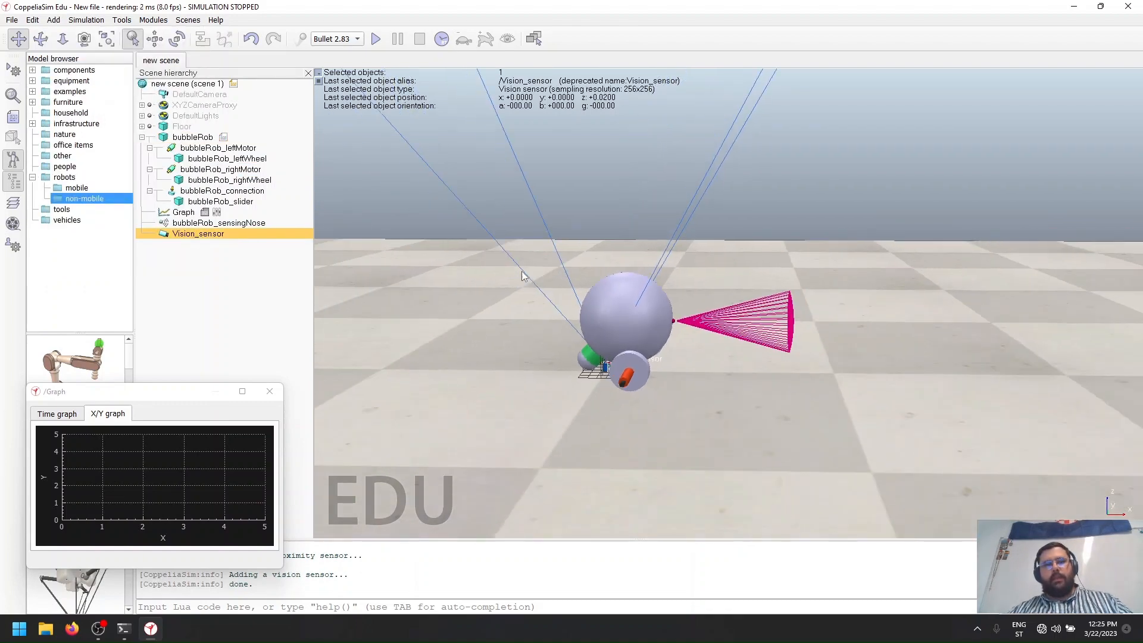
left_click_drag(558, 274, 655, 298)
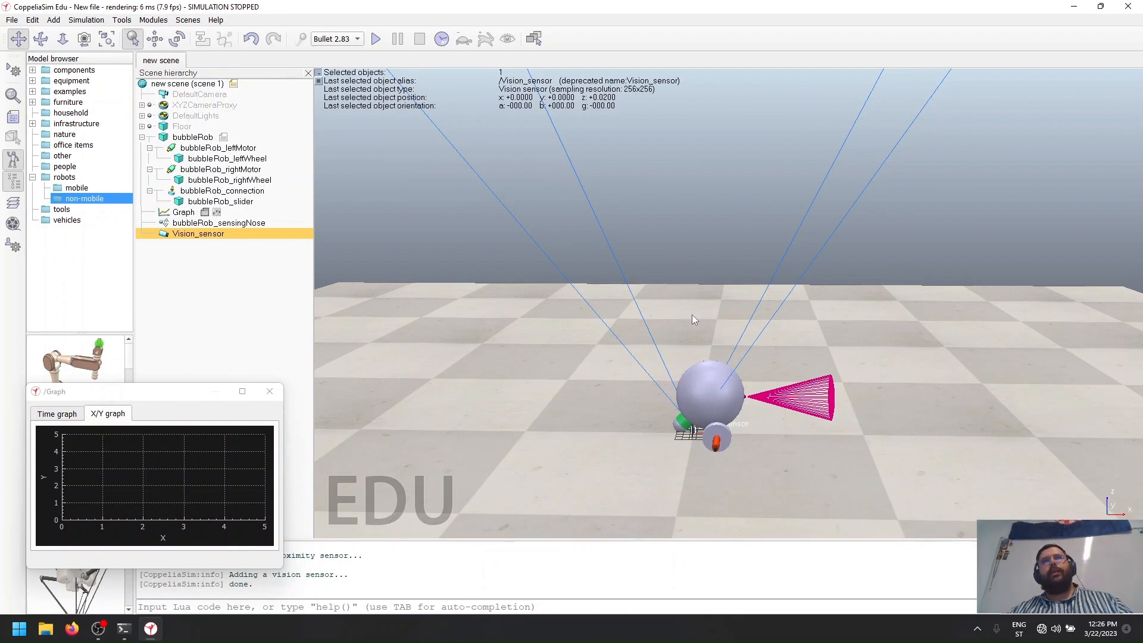
Position the vision sensor relative to the world at X 0.15 m and Z 0.115 m
left_click(155, 39)
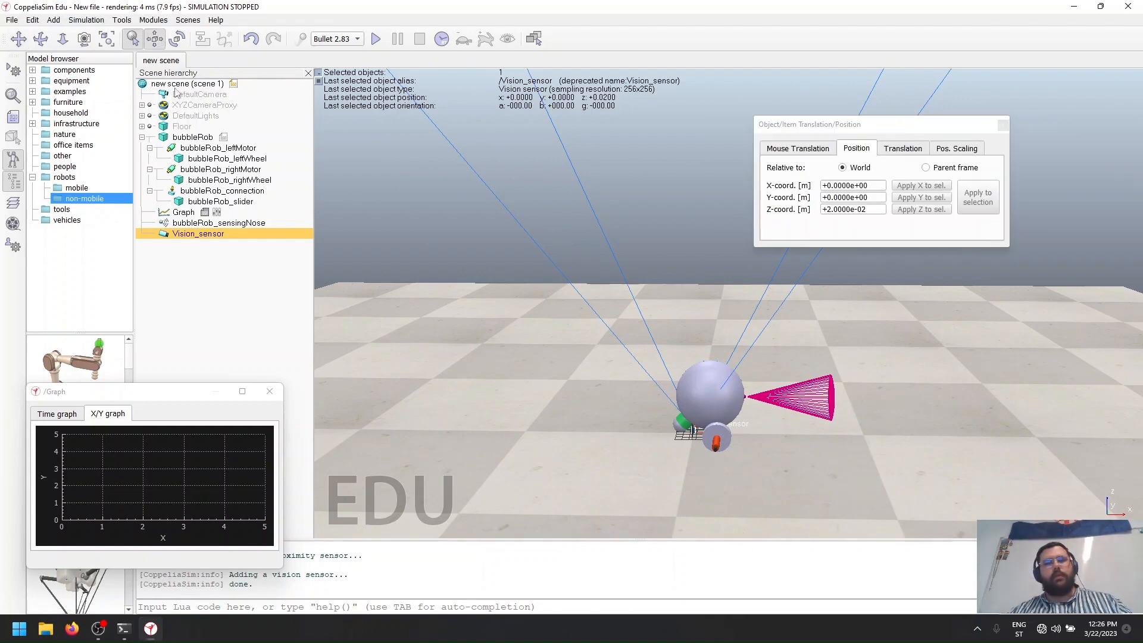
left_click(876, 187)
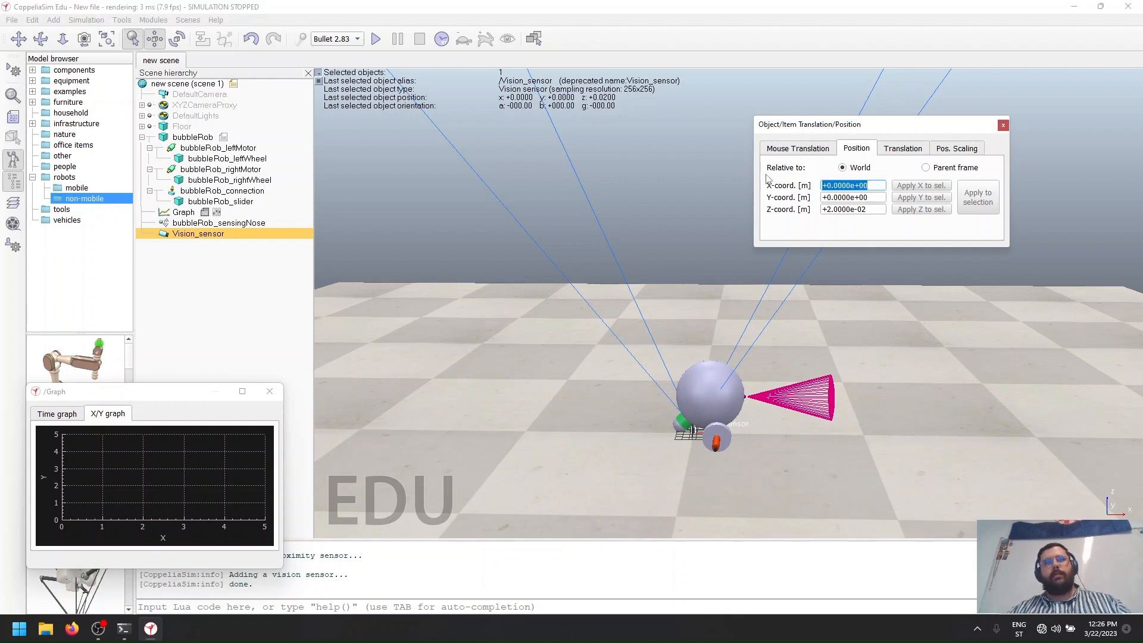
type("1.5e-1")
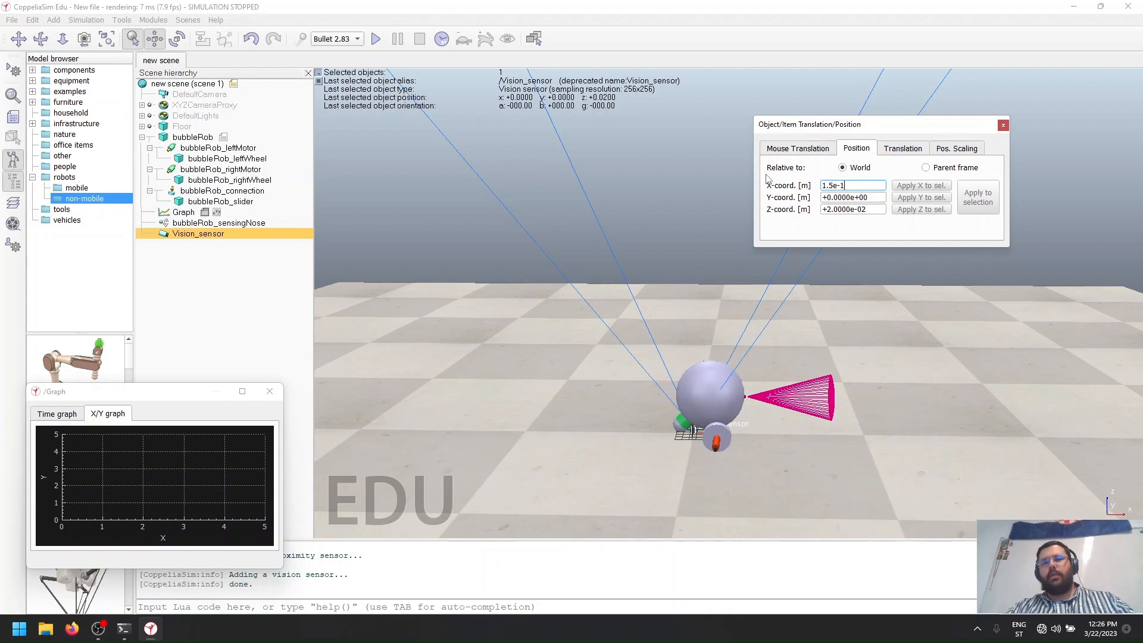
key("Tab")
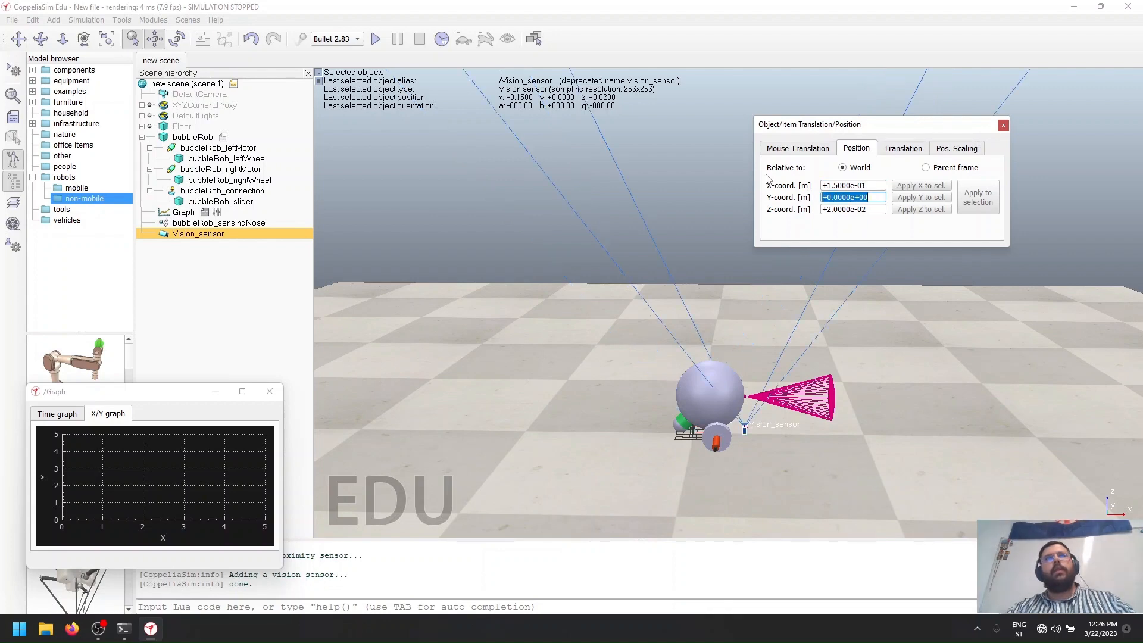
key("Tab")
type("1")
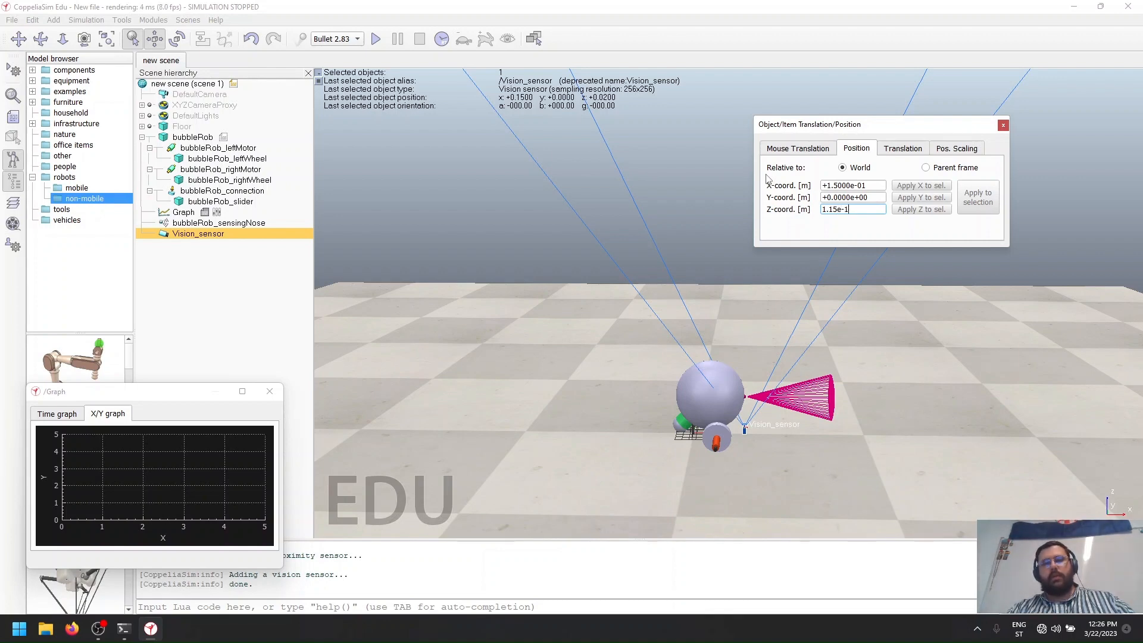
key("Return")
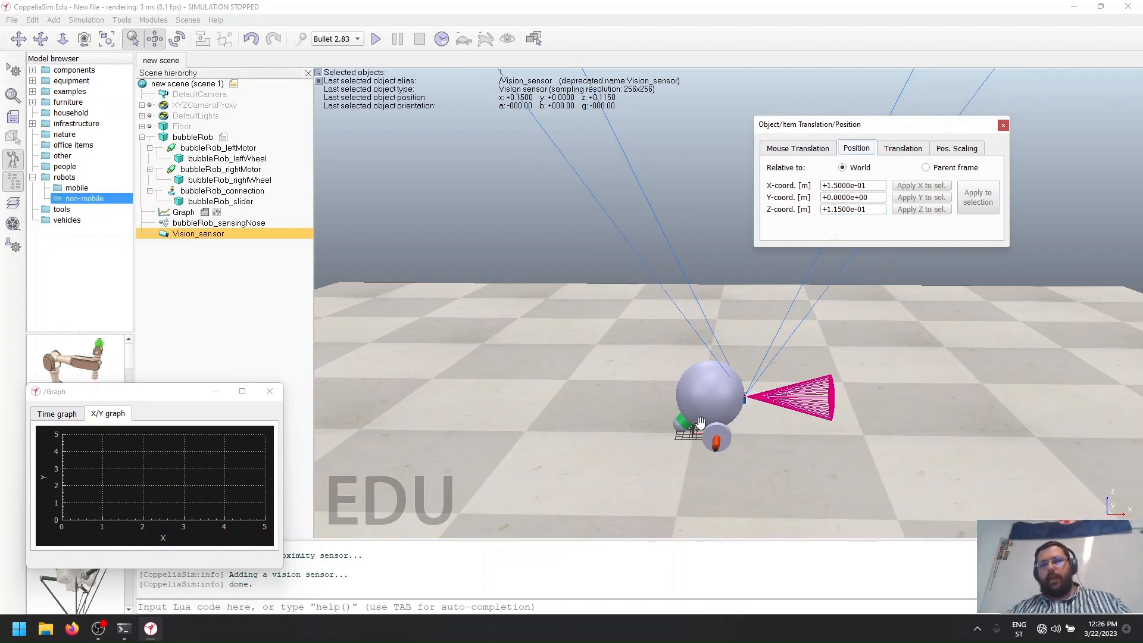
scroll(748, 418, "up", 4)
scroll(748, 418, "up", 2)
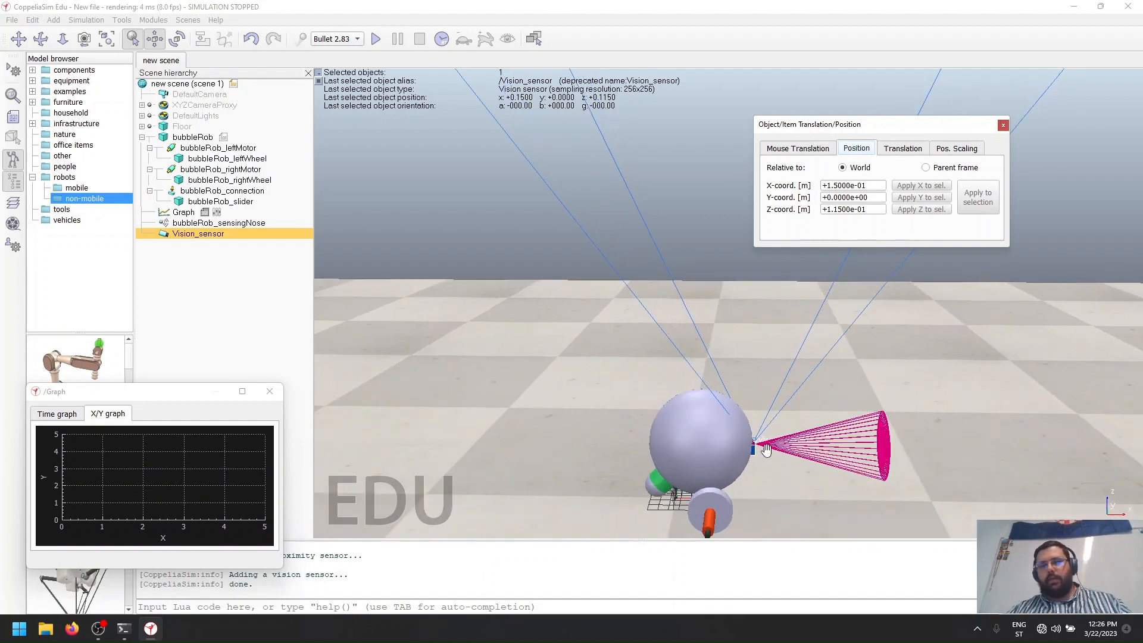
scroll(746, 452, "up", 3)
left_click_drag(800, 505, 768, 419)
key("ctrl+z")
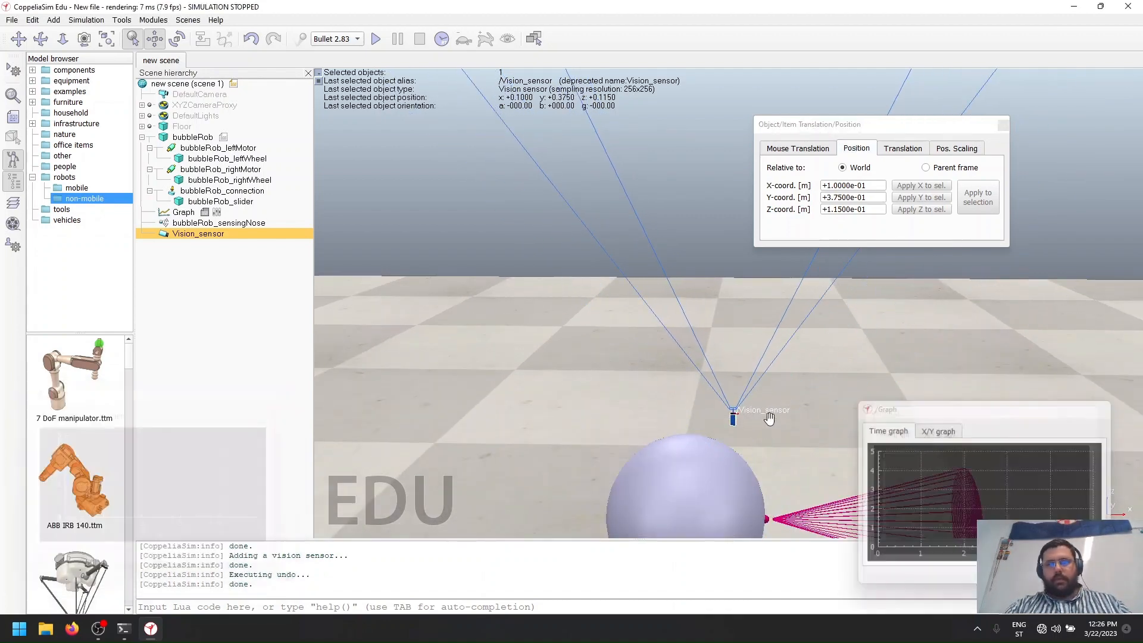
left_click_drag(529, 446, 462, 334)
key("ctrl+z")
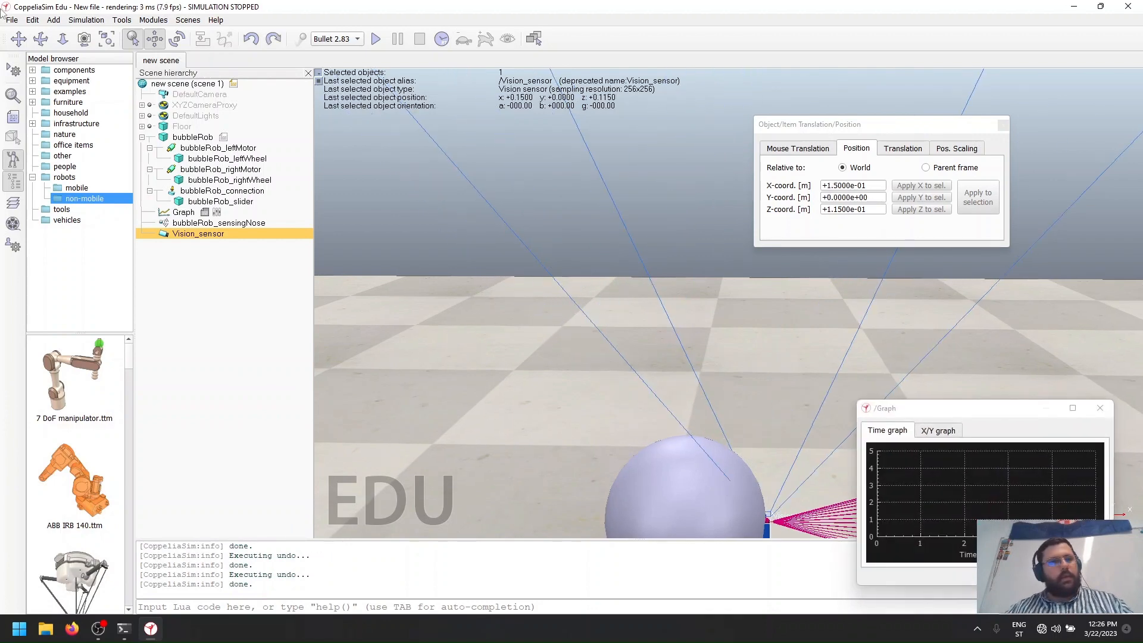
Close the floating graph window
left_click(18, 39)
left_click_drag(434, 444, 366, 313)
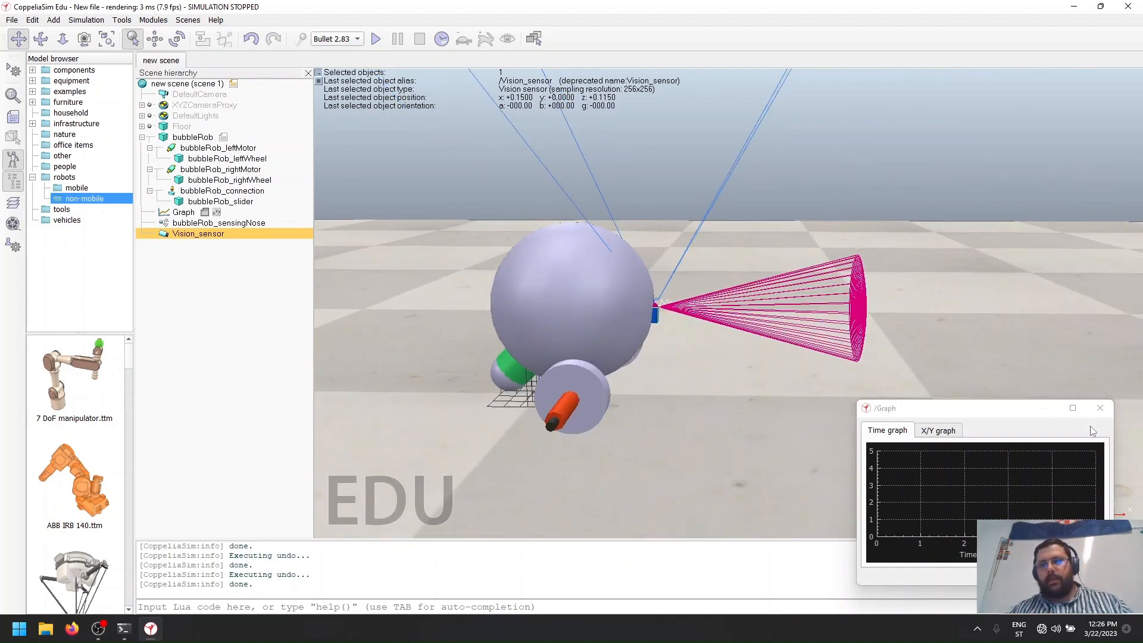
left_click(1100, 408)
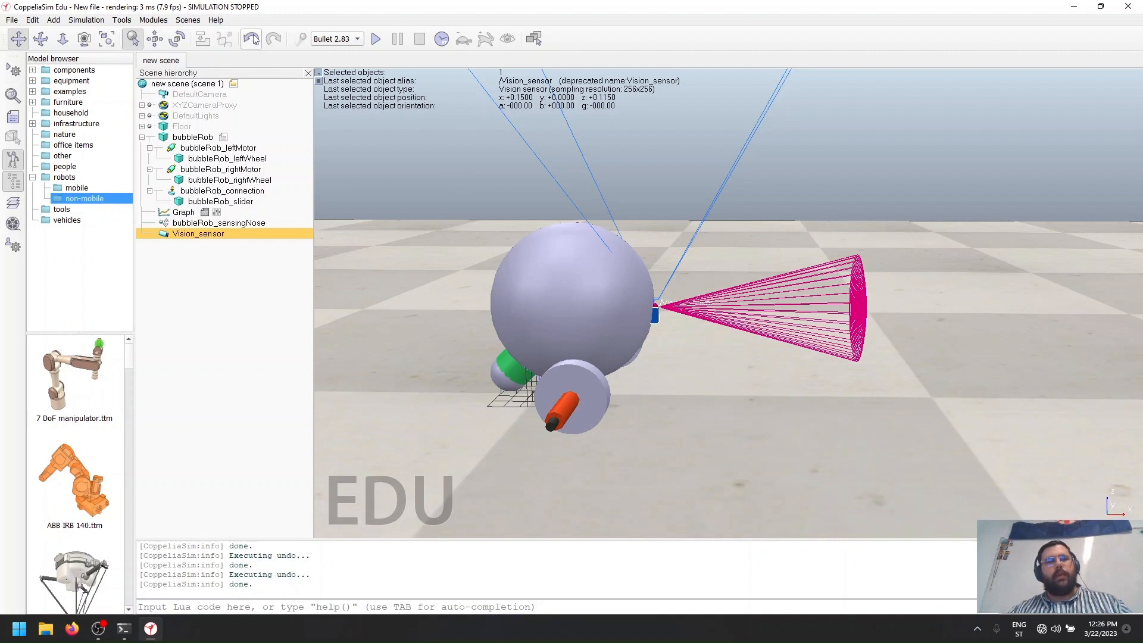
Orient the vision sensor relative to the world with Beta 90 and Gamma 90 degrees, and close the rotation dialog
left_click(177, 39)
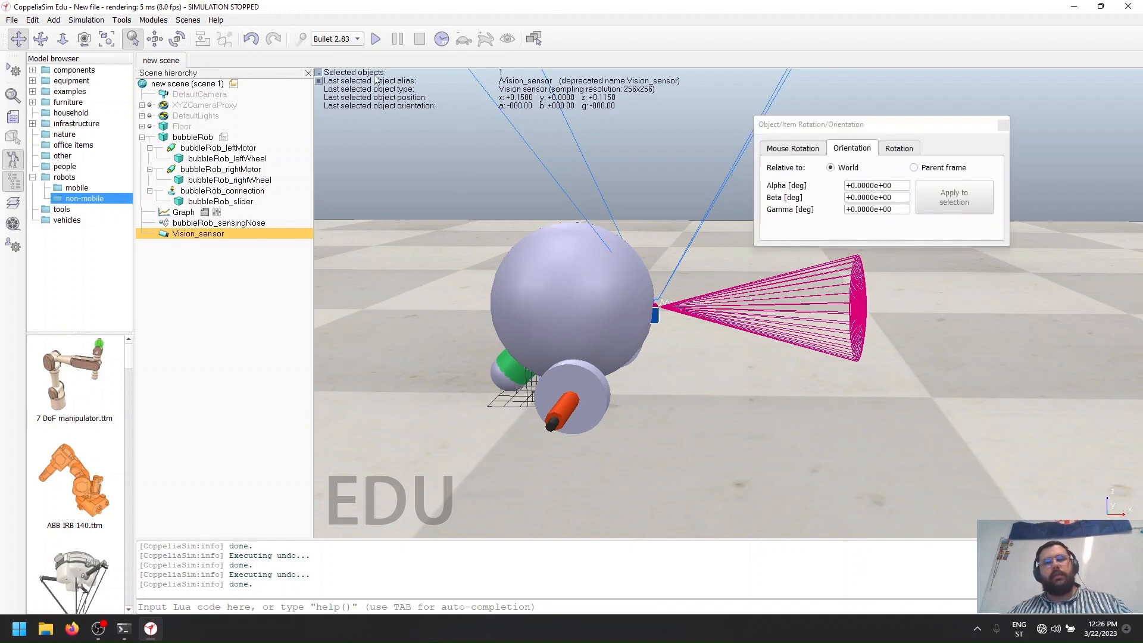
left_click(905, 198)
type("90")
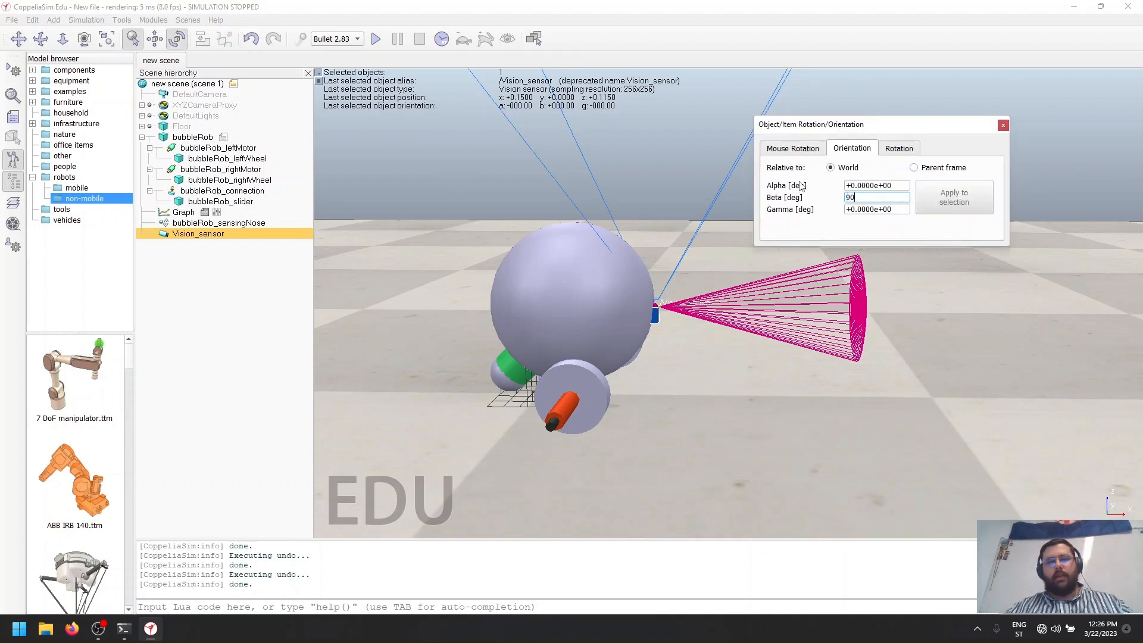
key("Tab")
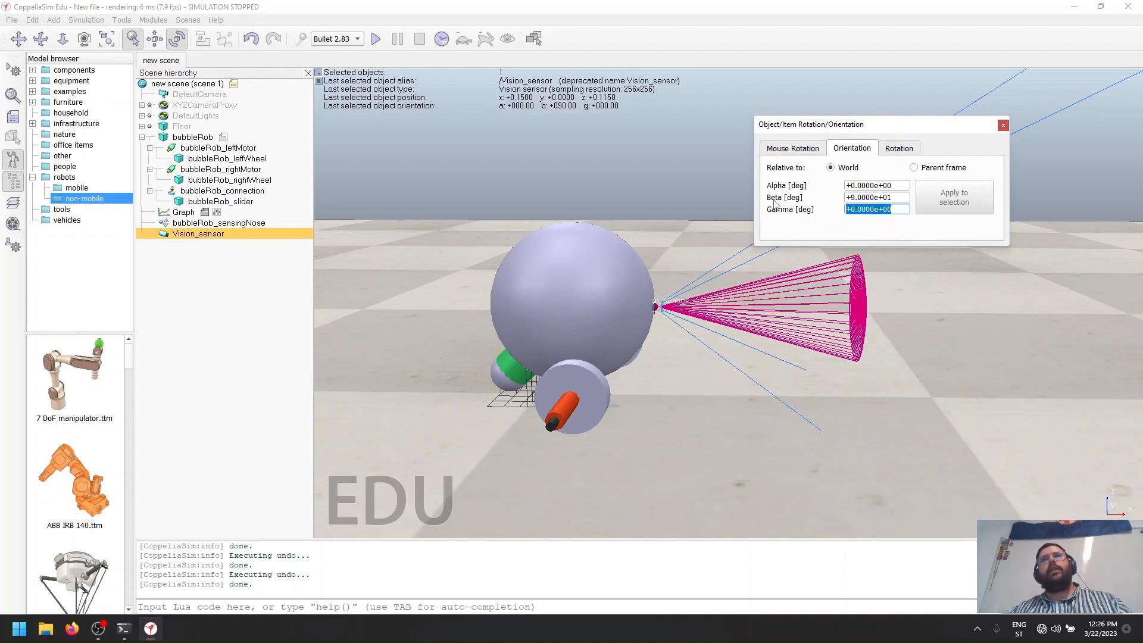
type("90")
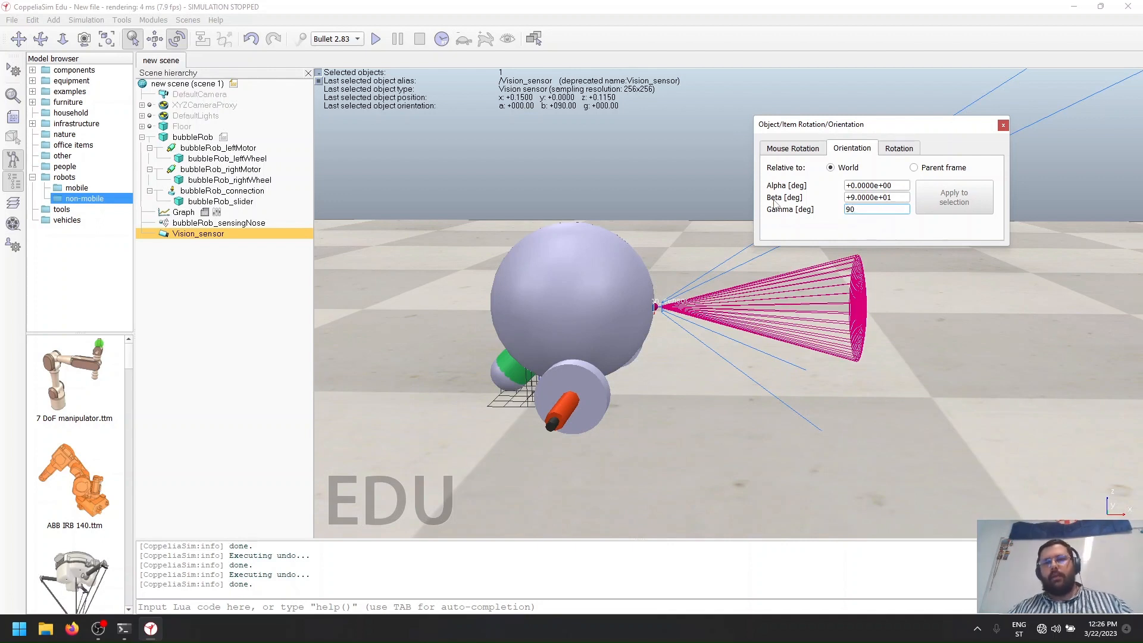
left_click(900, 195)
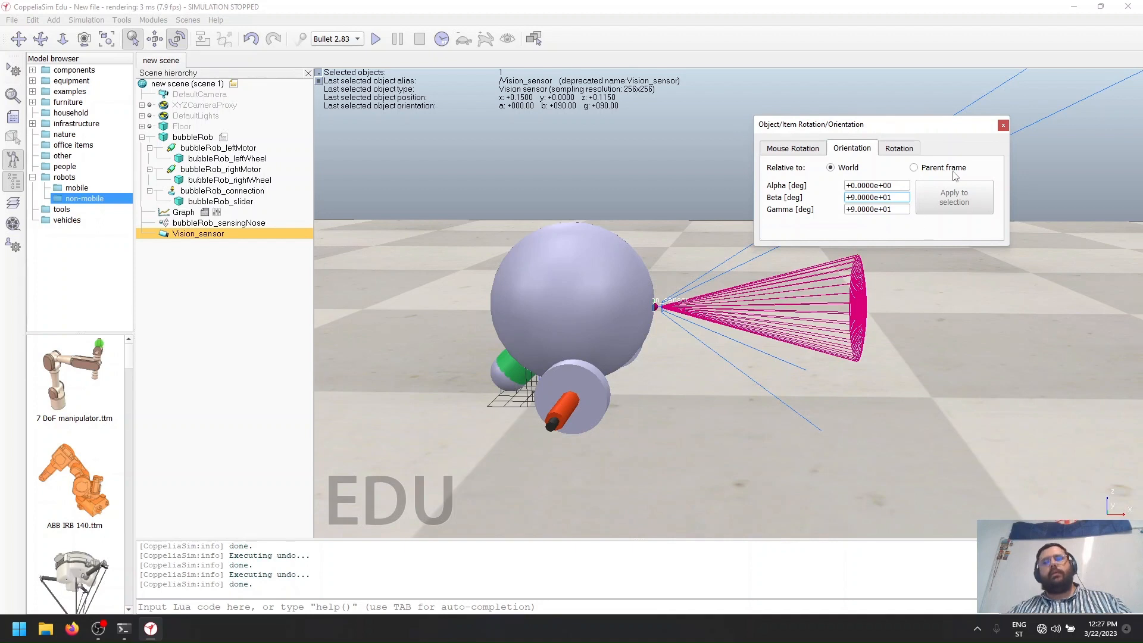
left_click(1003, 125)
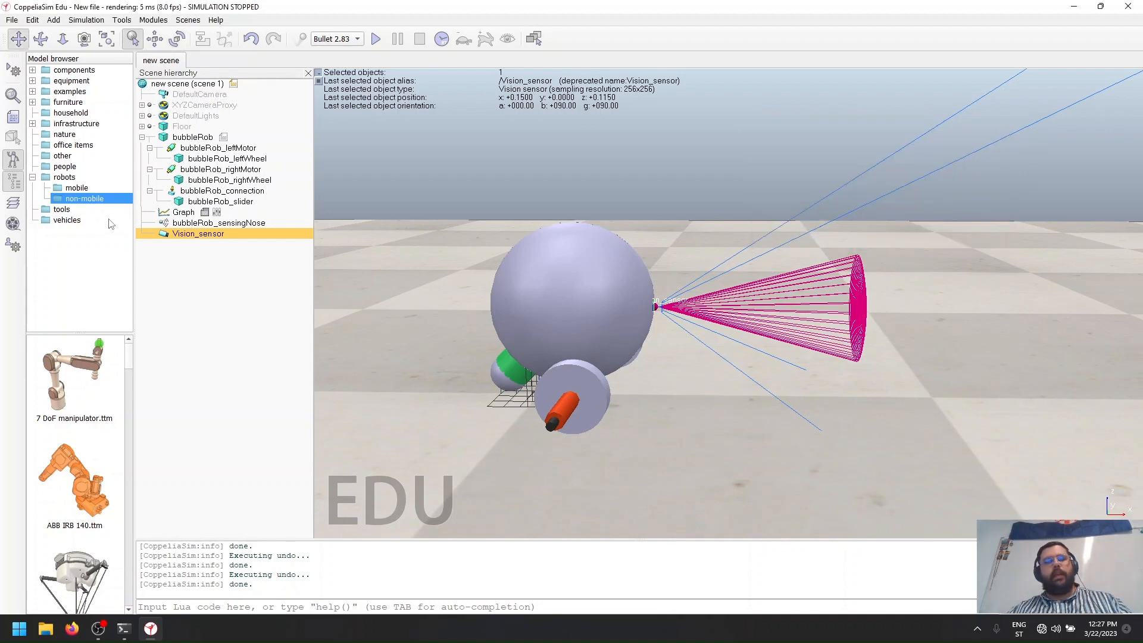
Set the vision sensor's far clipping plane to 1 m and close its properties
double_click(164, 237)
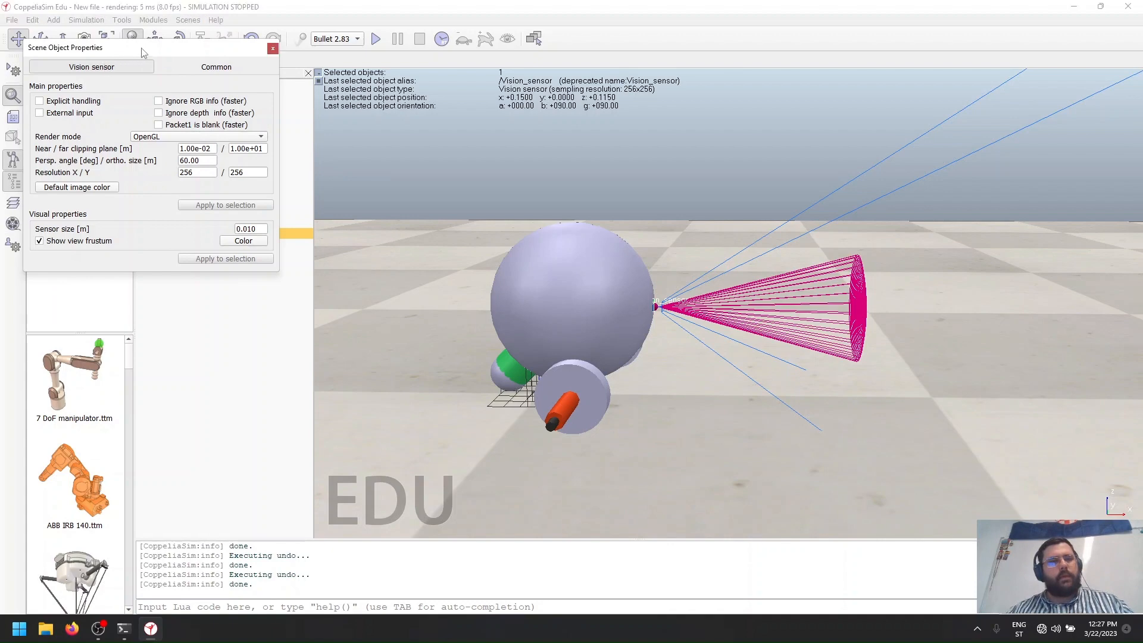
left_click_drag(142, 49, 674, 86)
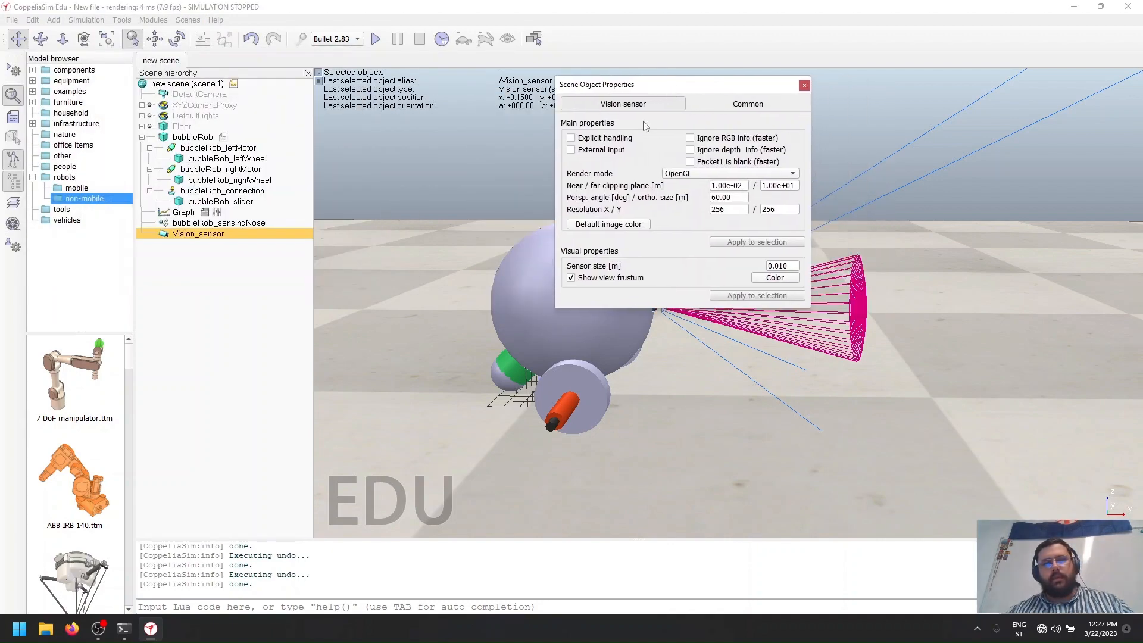
left_click(748, 105)
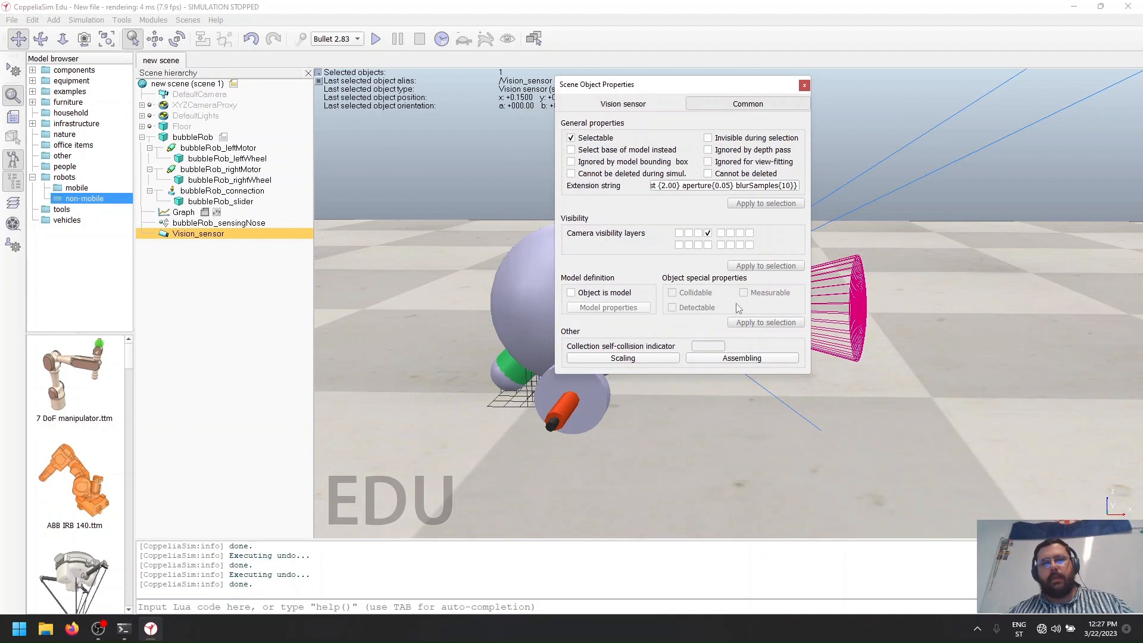
left_click(623, 105)
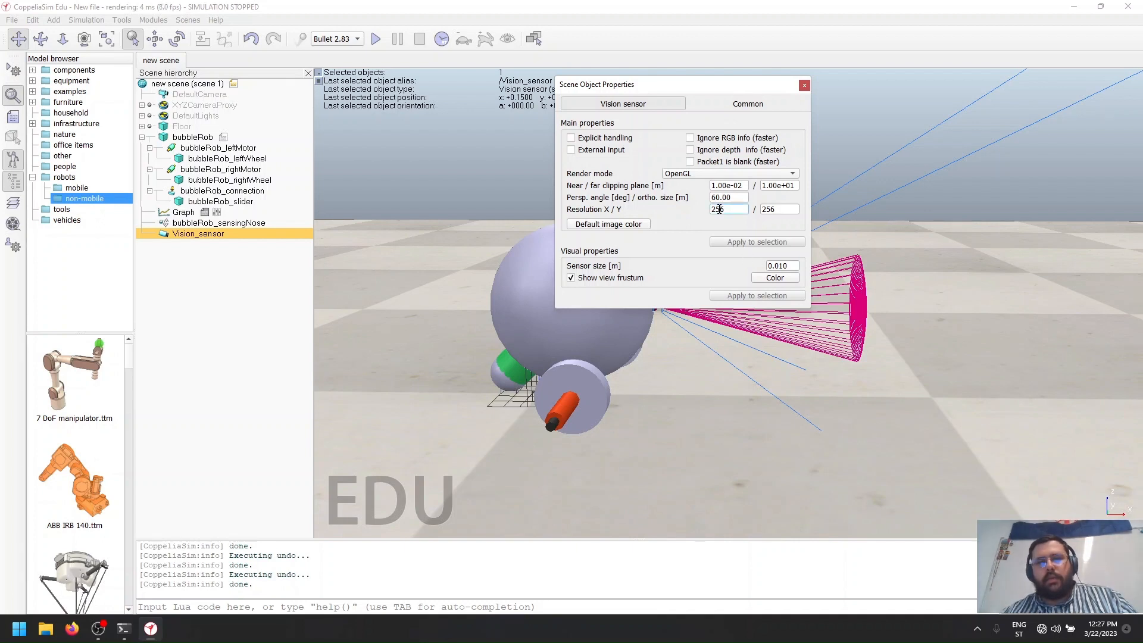
left_click_drag(719, 209, 753, 209)
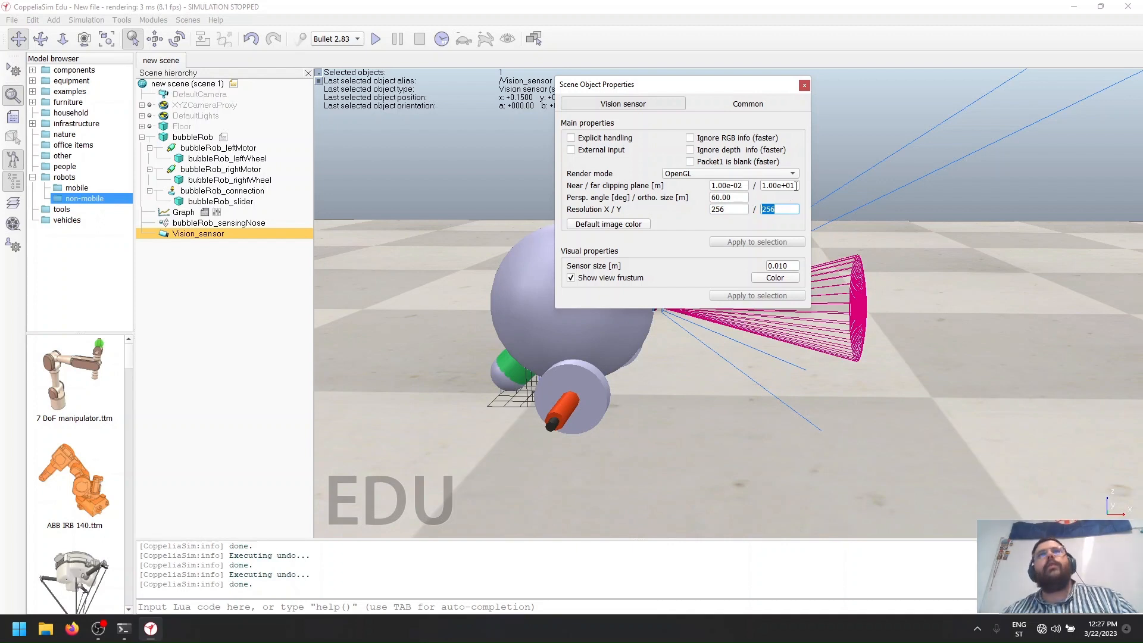
left_click_drag(796, 186, 720, 179)
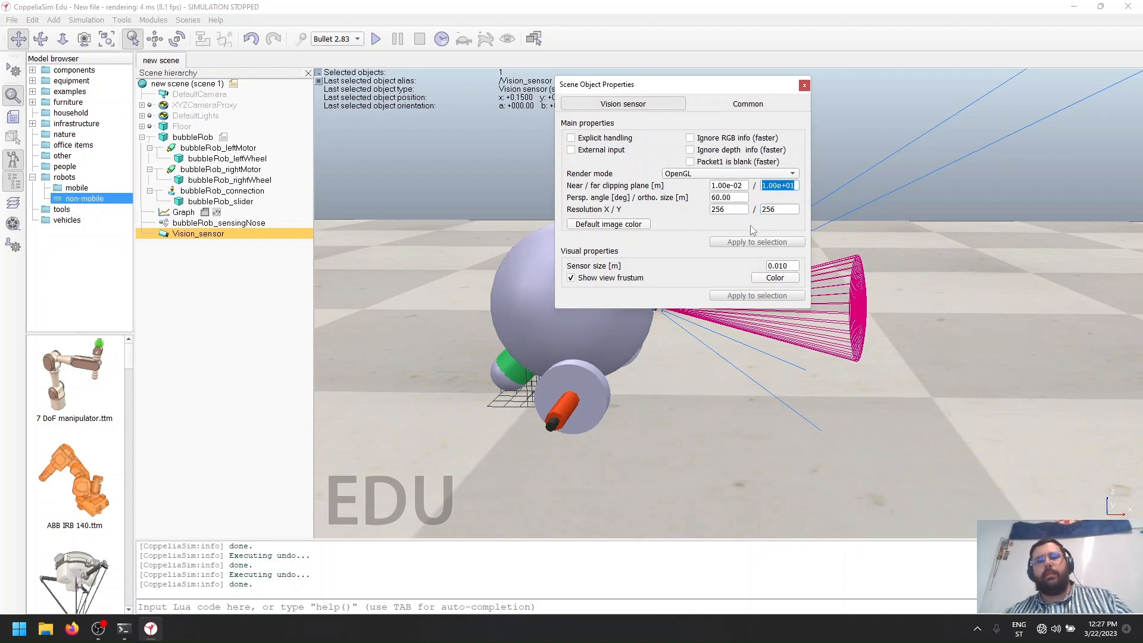
left_click(736, 185)
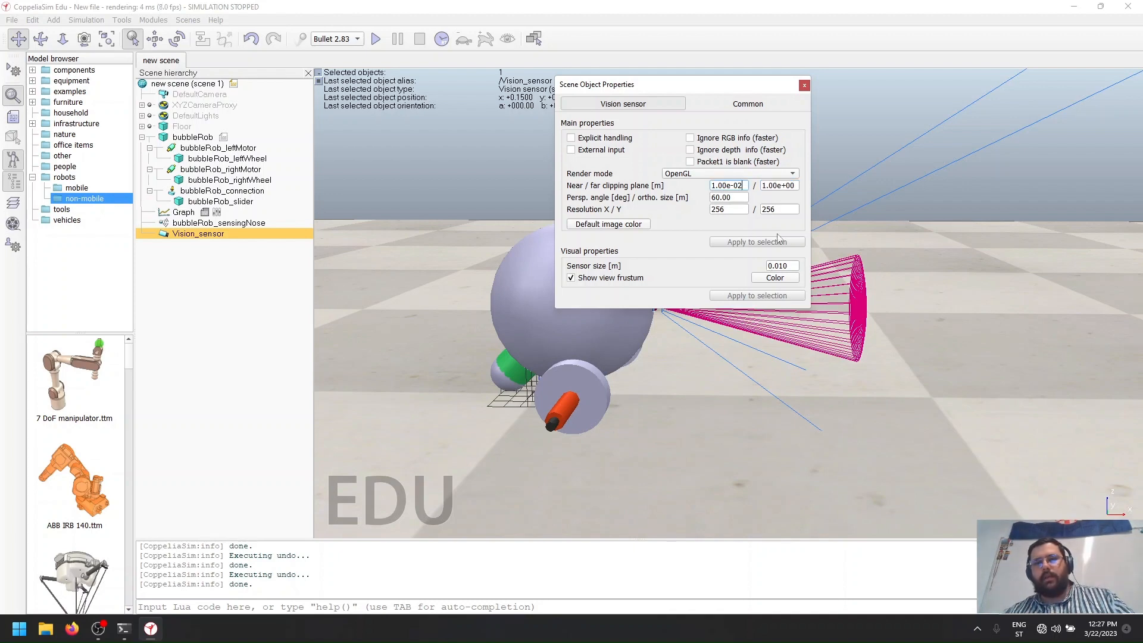
left_click(804, 85)
Try a far clipping plane of 2 m in the vision sensor's properties and restore it to 1 m
left_click_drag(905, 225, 706, 305)
scroll(705, 302, "down", 10)
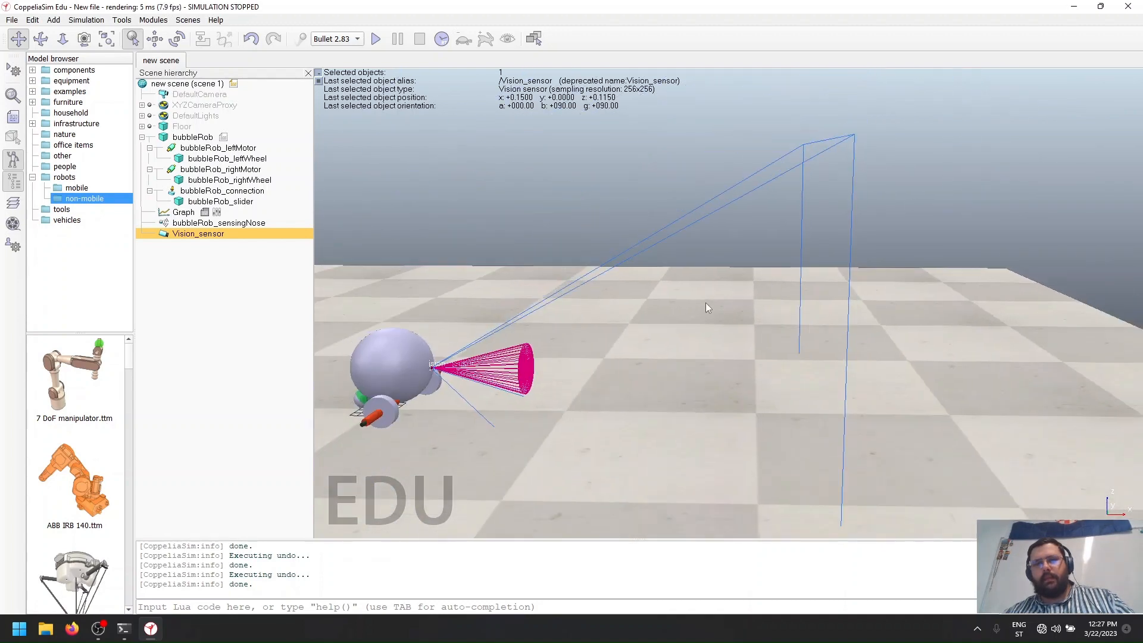
double_click(164, 235)
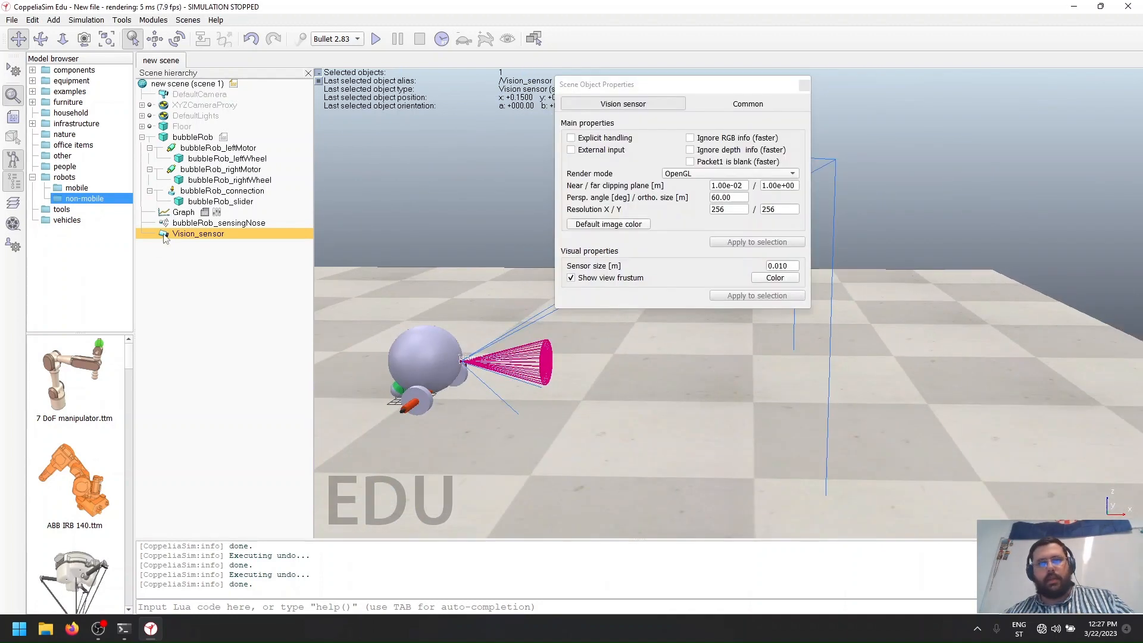
left_click_drag(766, 185, 763, 186)
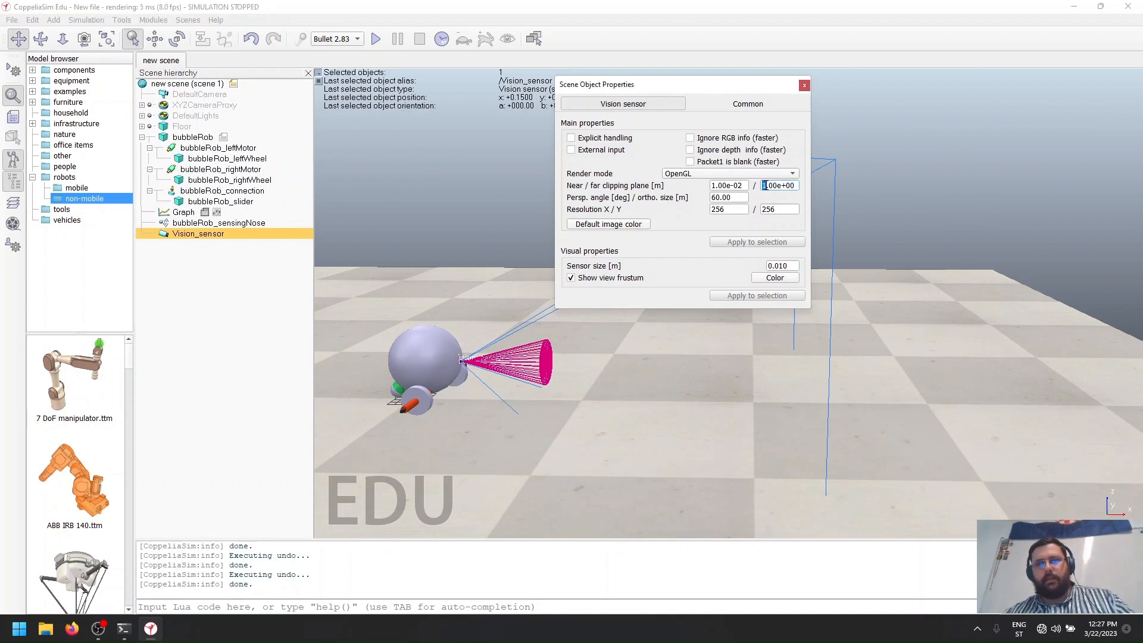
type("2")
left_click(769, 209)
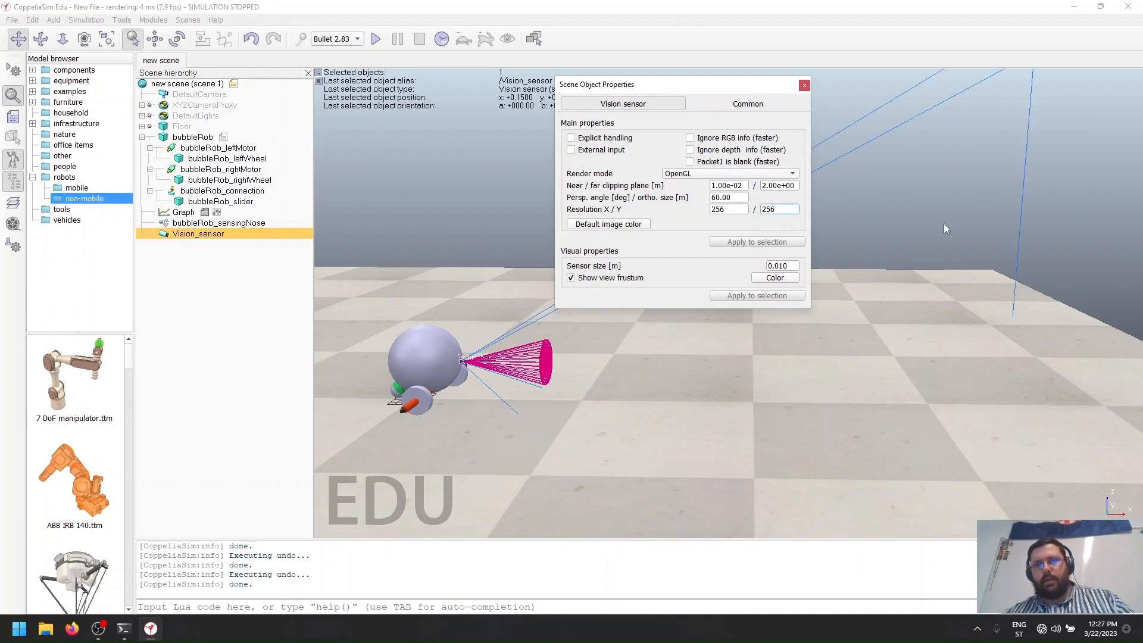
left_click_drag(745, 99, 442, 101)
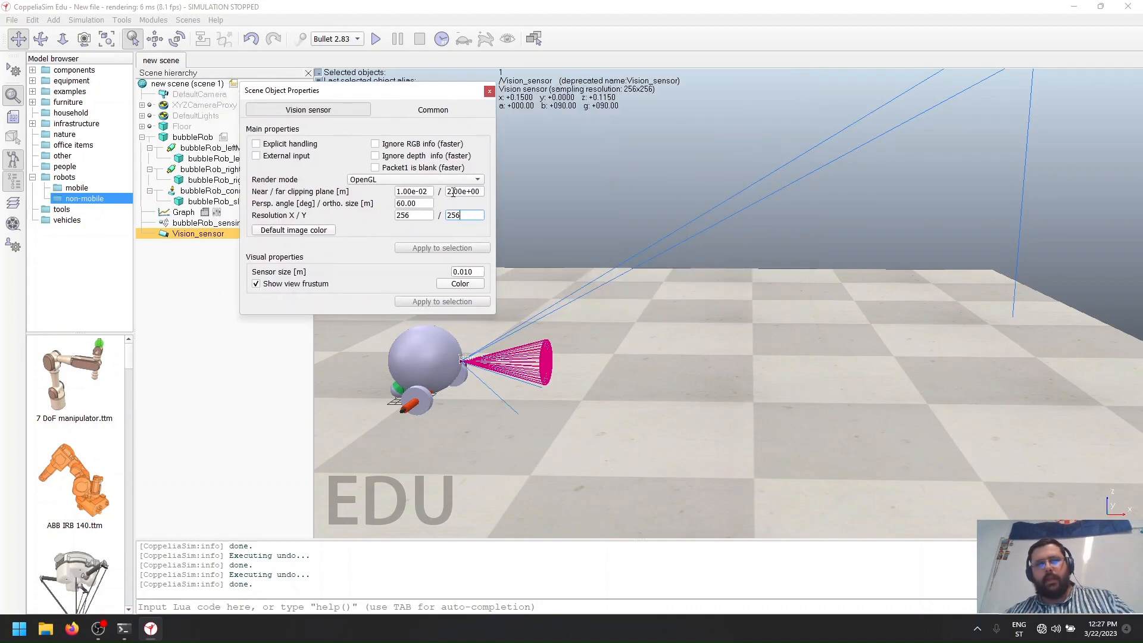
left_click(466, 215)
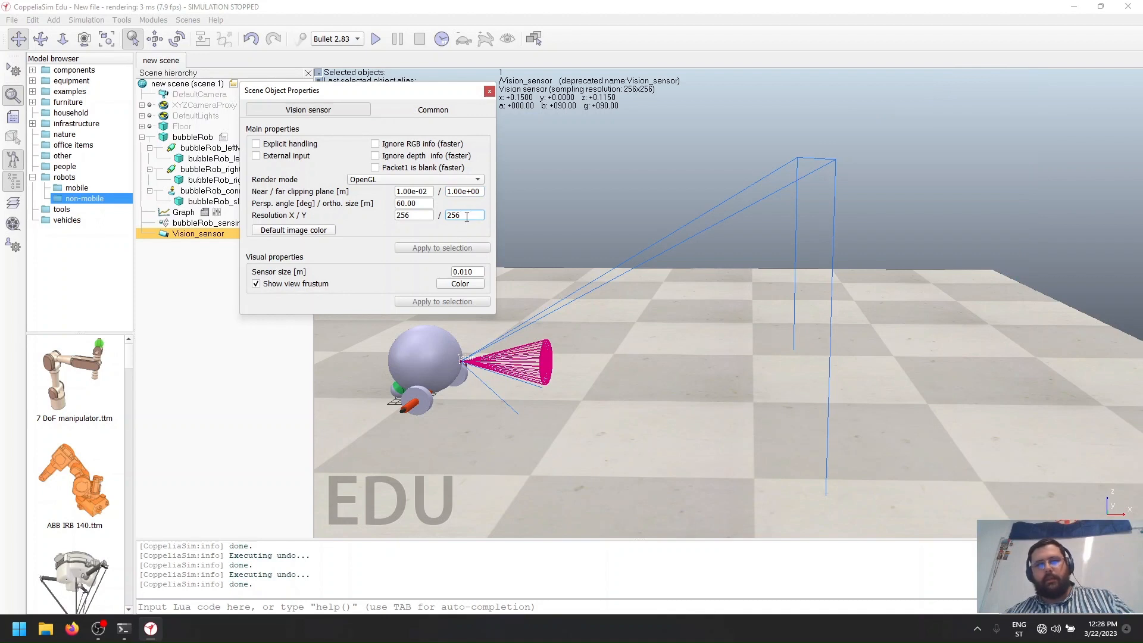
Check the vision sensor's X and Y resolution settings
double_click(466, 215)
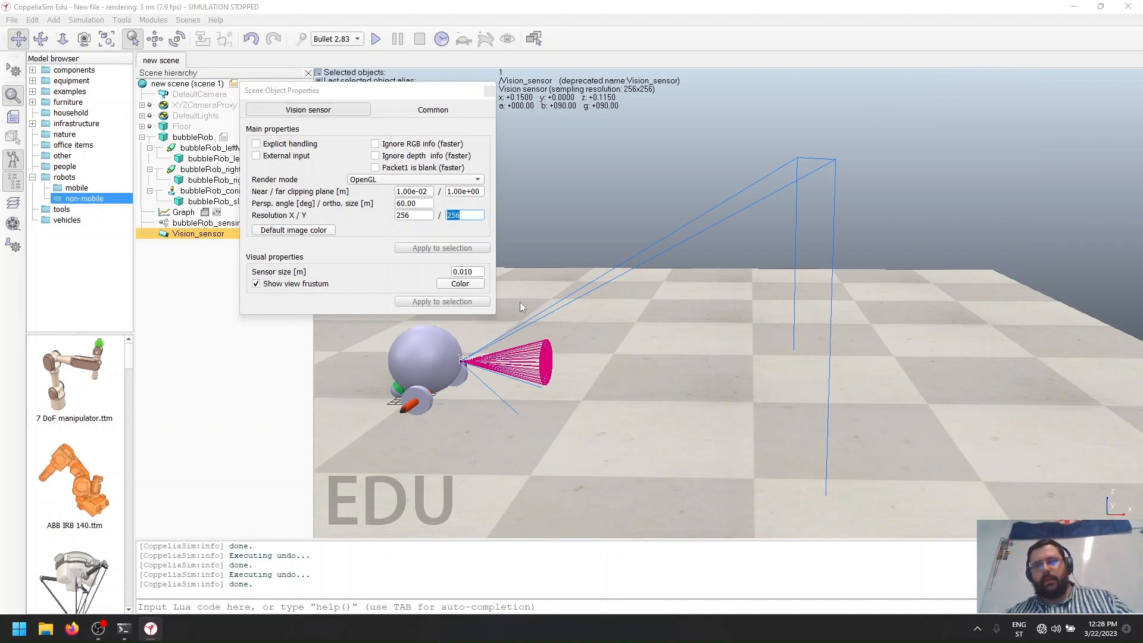
left_click(467, 212)
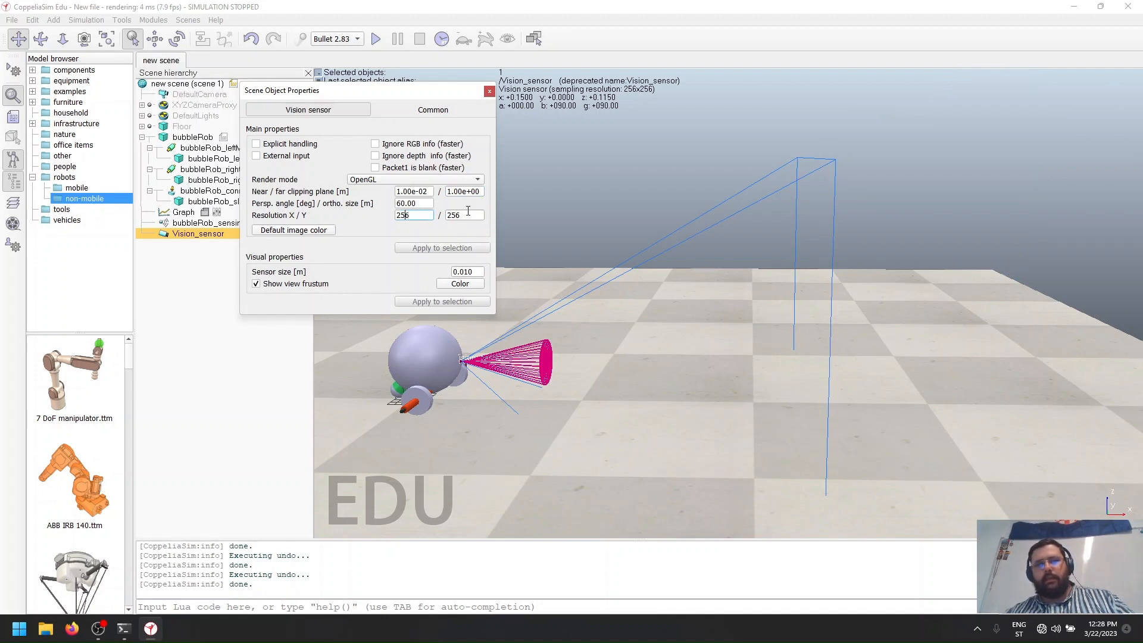
double_click(409, 215)
double_click(464, 215)
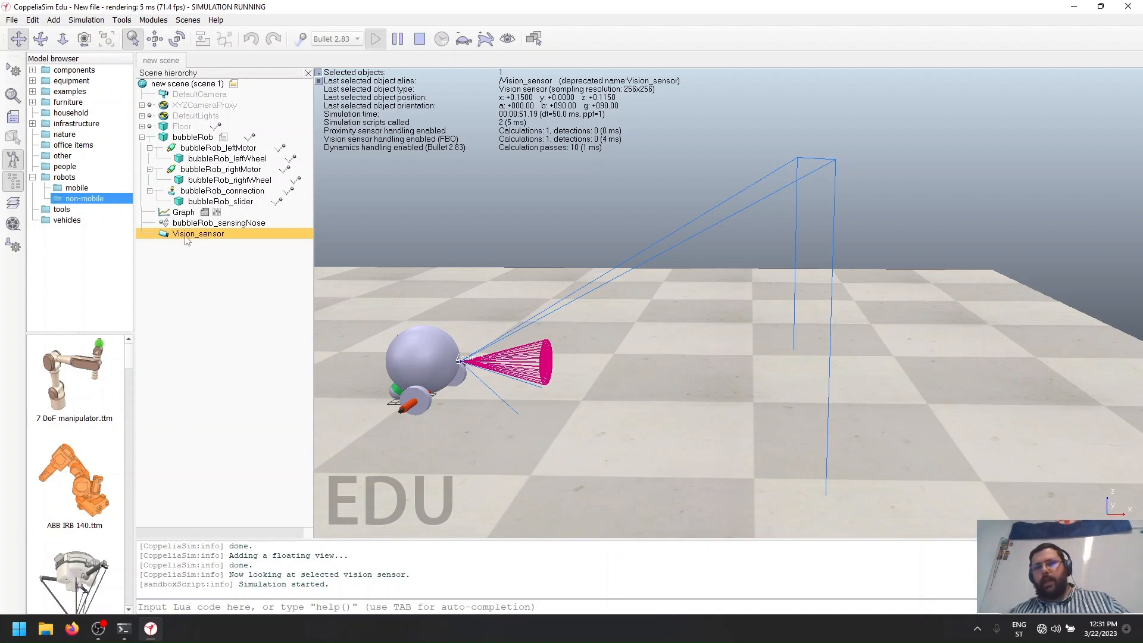
Stop the simulation and add an empty floating view to the scene
left_click(419, 38)
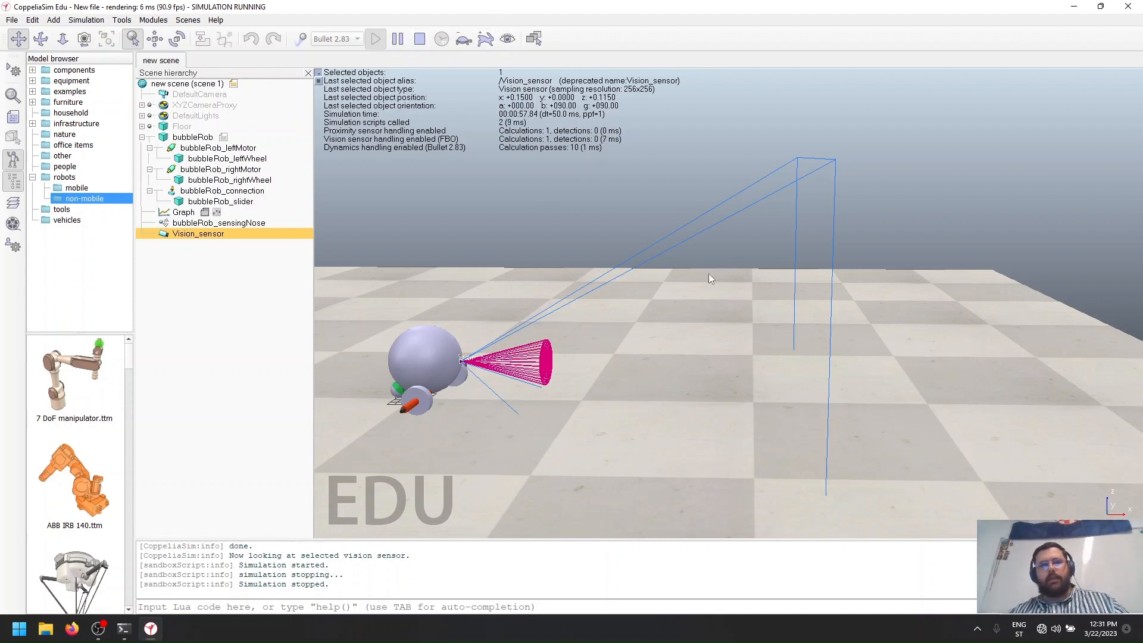
right_click(957, 295)
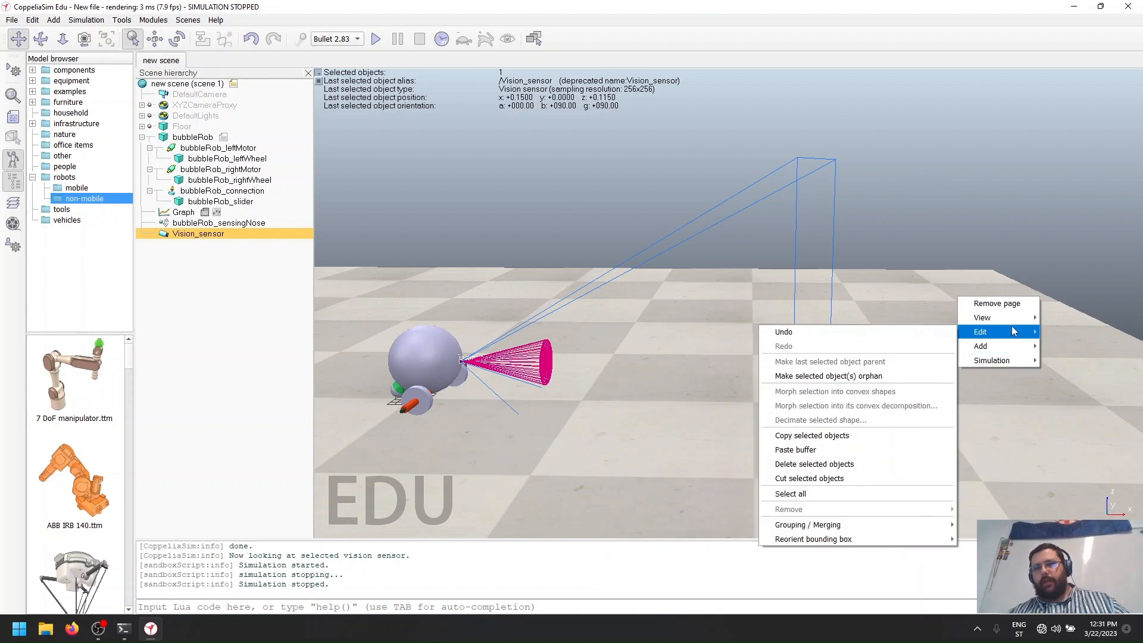
mouse_move(1010, 345)
left_click(866, 345)
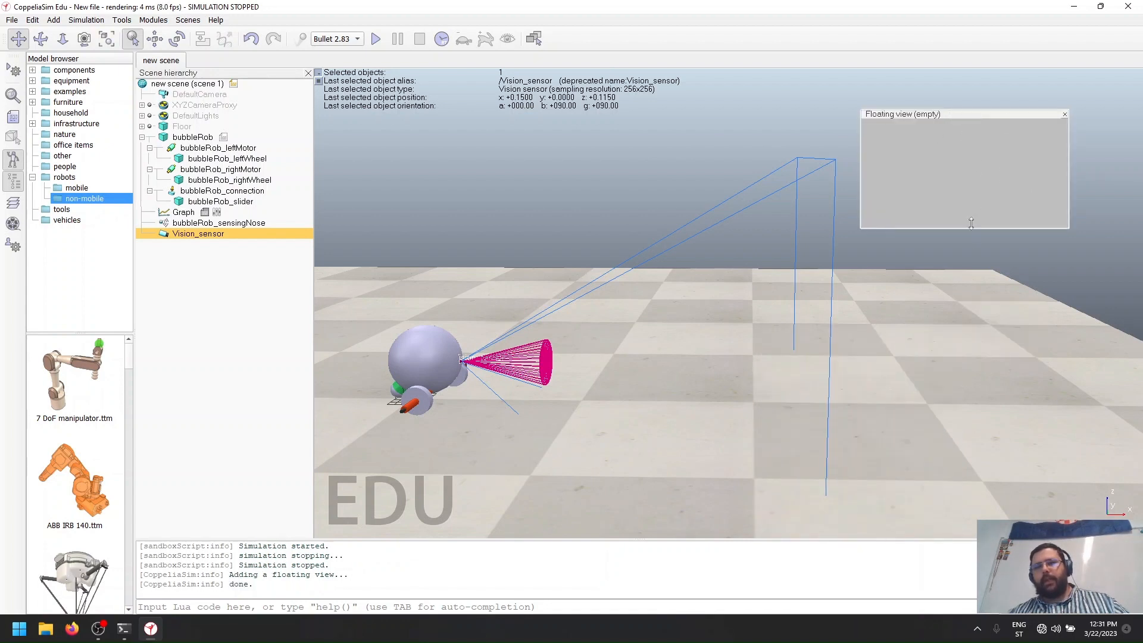
Associate the floating view with the selected vision sensor and reposition it clear of the robot in the scene's upper area
right_click(959, 167)
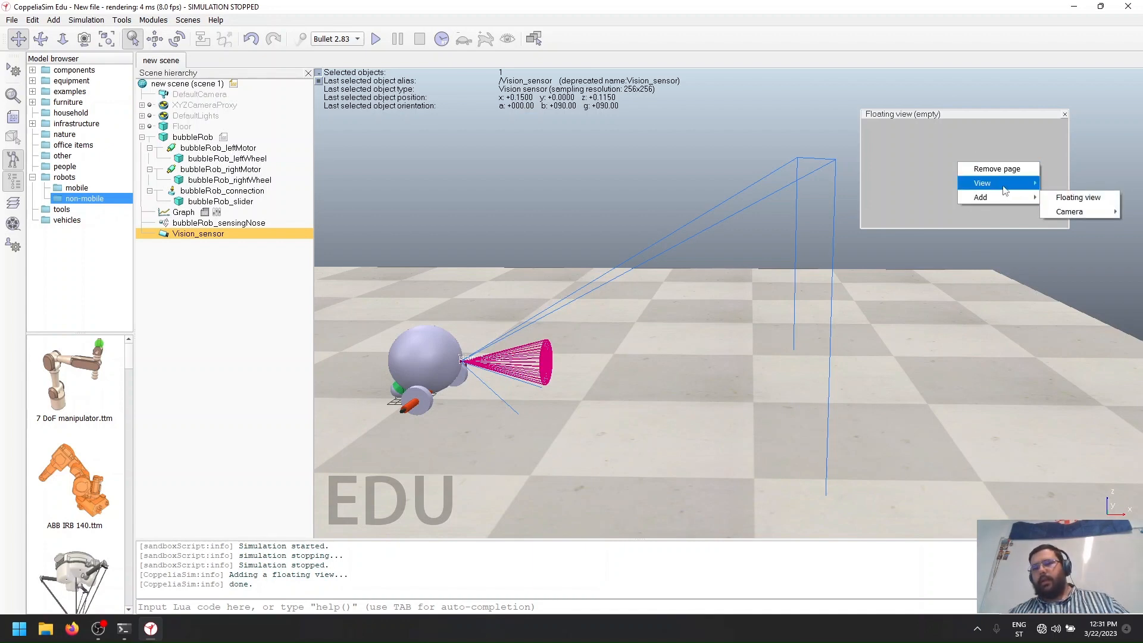
mouse_move(1006, 186)
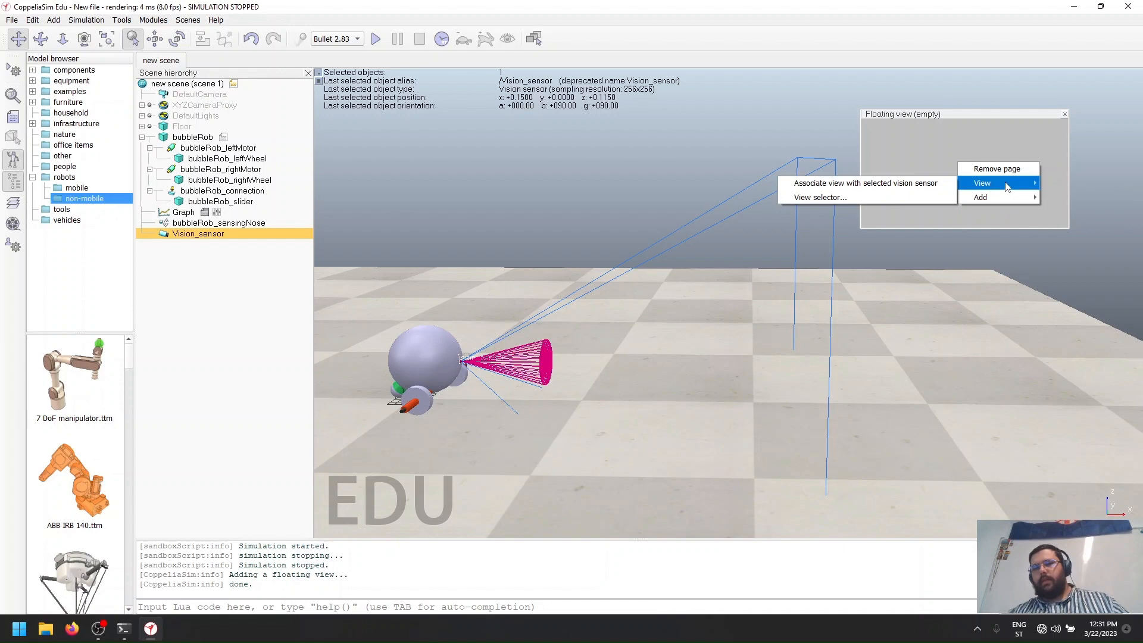
left_click(920, 182)
right_click(966, 180)
mouse_move(979, 203)
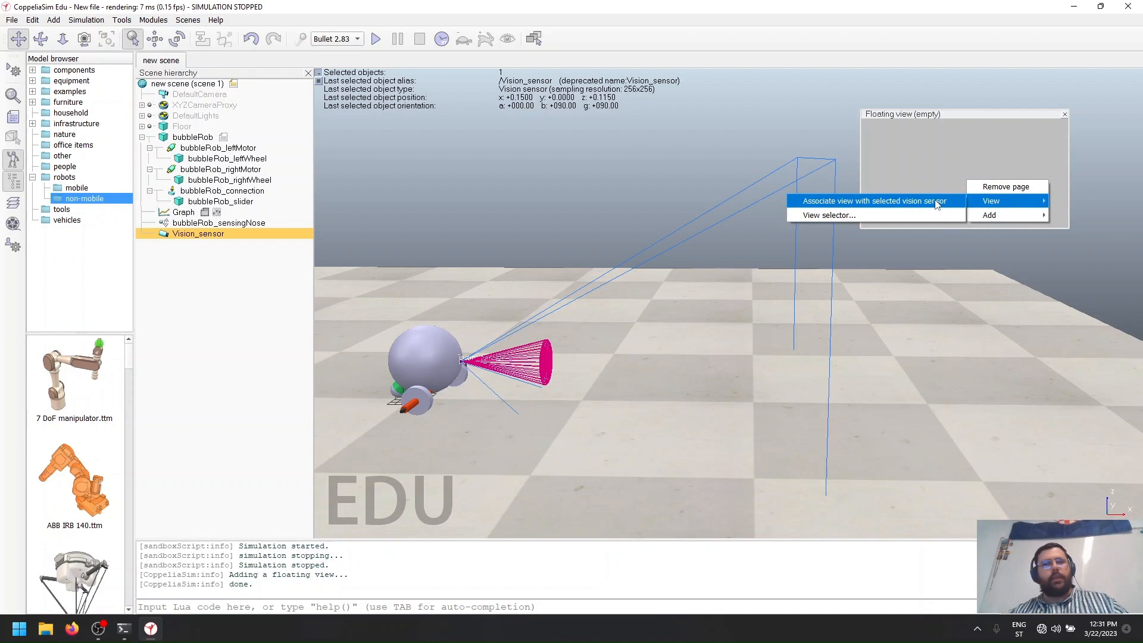
left_click(936, 202)
right_click(926, 171)
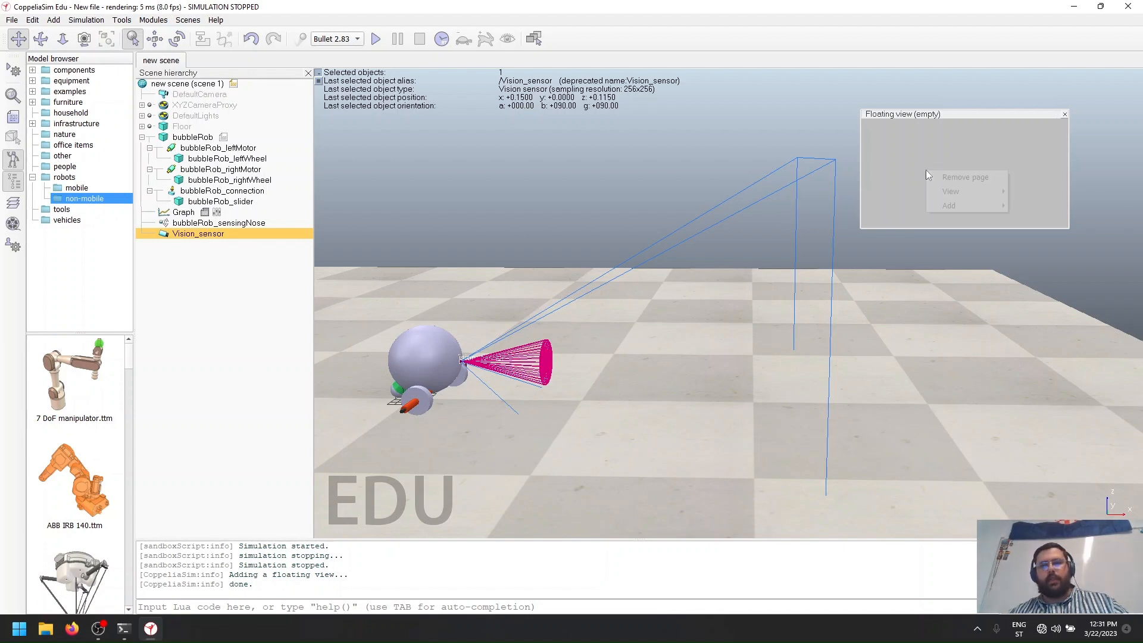
mouse_move(951, 191)
left_click(867, 193)
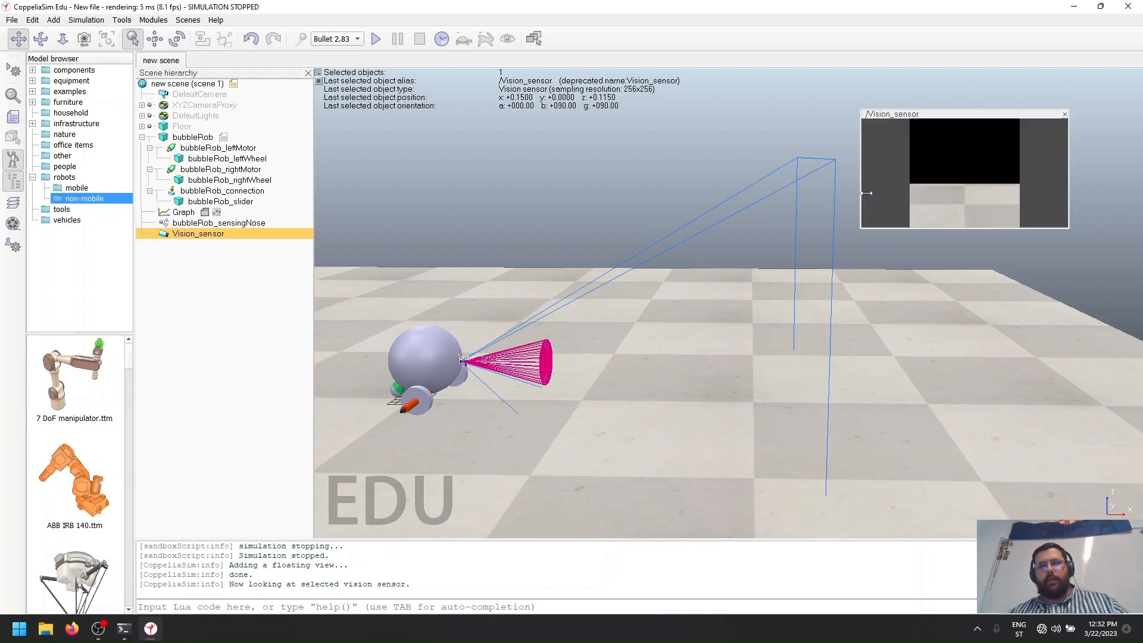
left_click_drag(1018, 182, 879, 190)
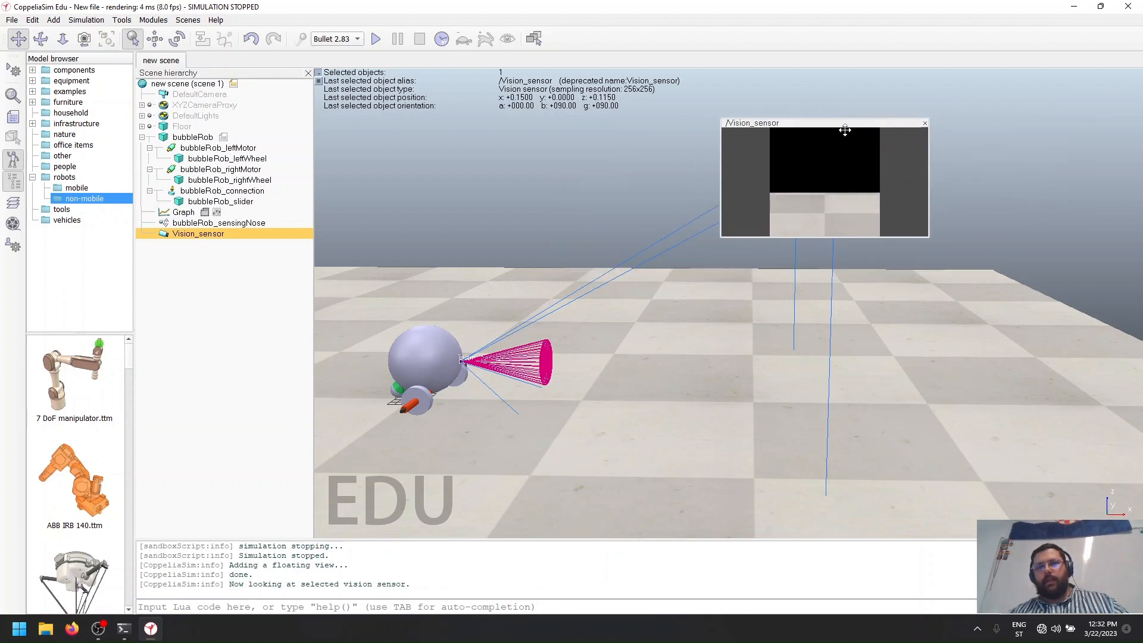
left_click_drag(848, 123, 983, 97)
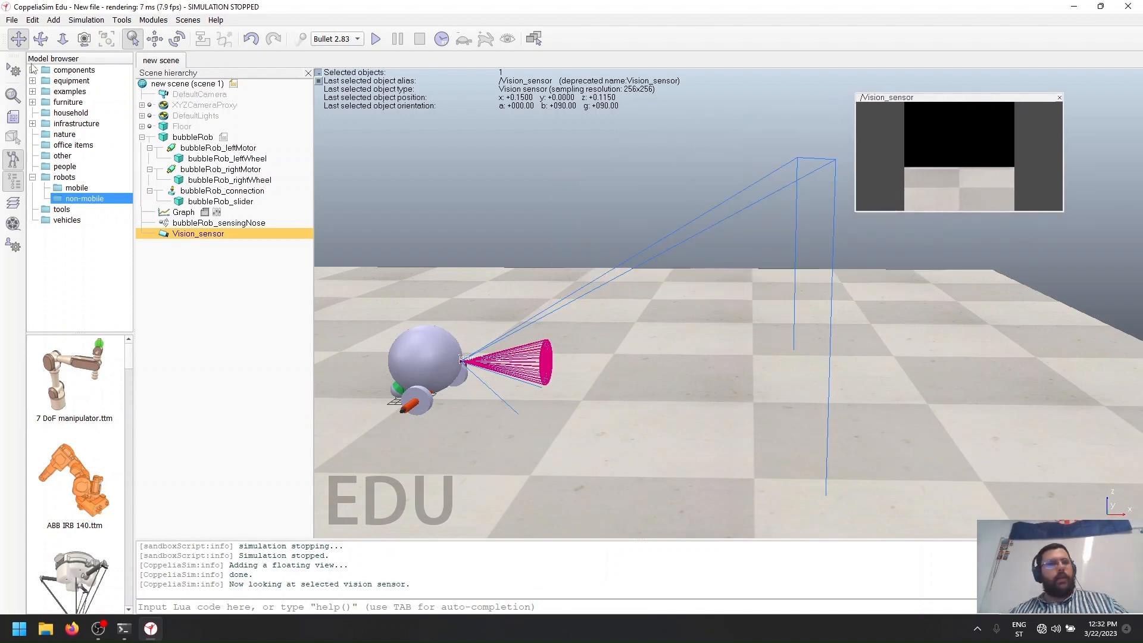
Add a primitive cuboid with X, Y and Z sizes of 0.3 m, keeping it dynamic and respondable
left_click(33, 20)
mouse_move(53, 20)
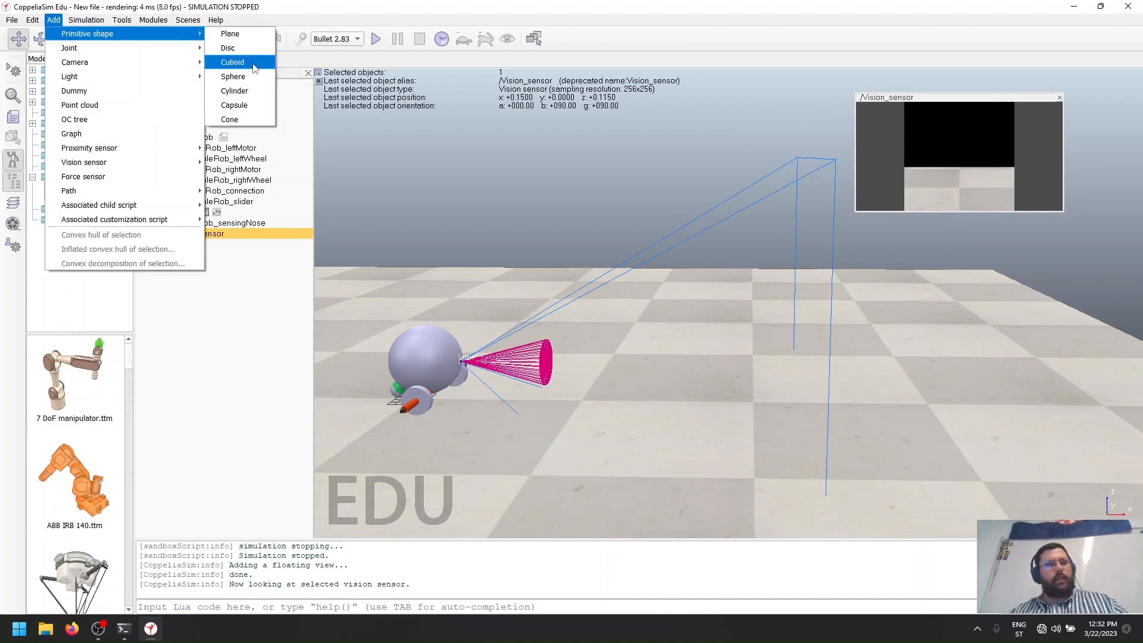
left_click(232, 62)
left_click_drag(572, 262, 388, 248)
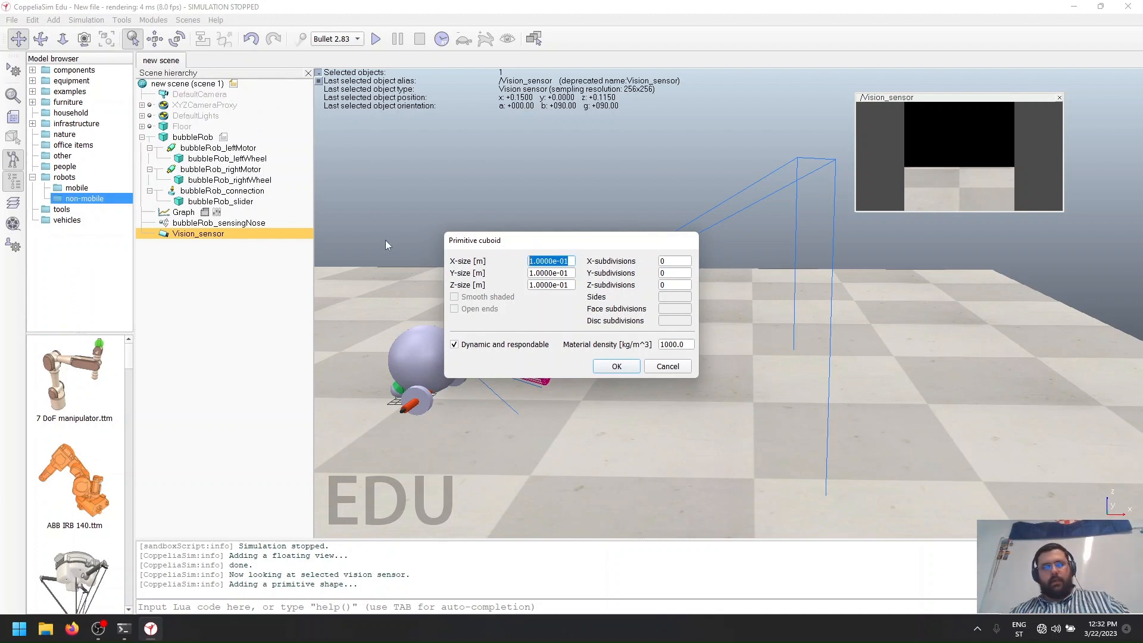
type("0")
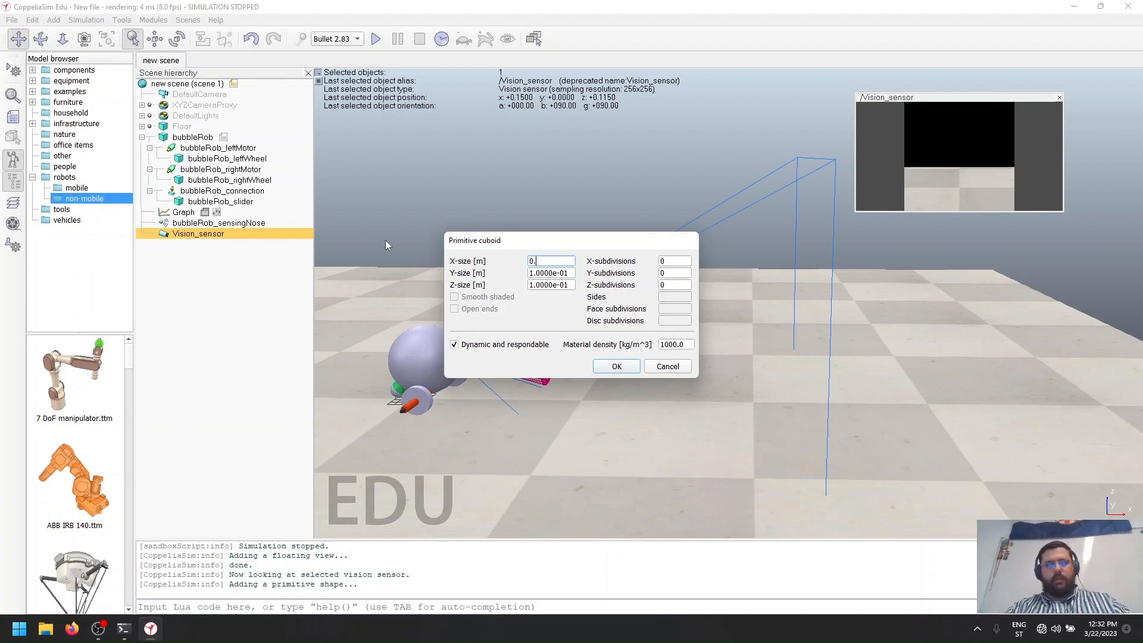
type(".3")
key("Tab")
type("0.3")
key("Tab")
type("0.3")
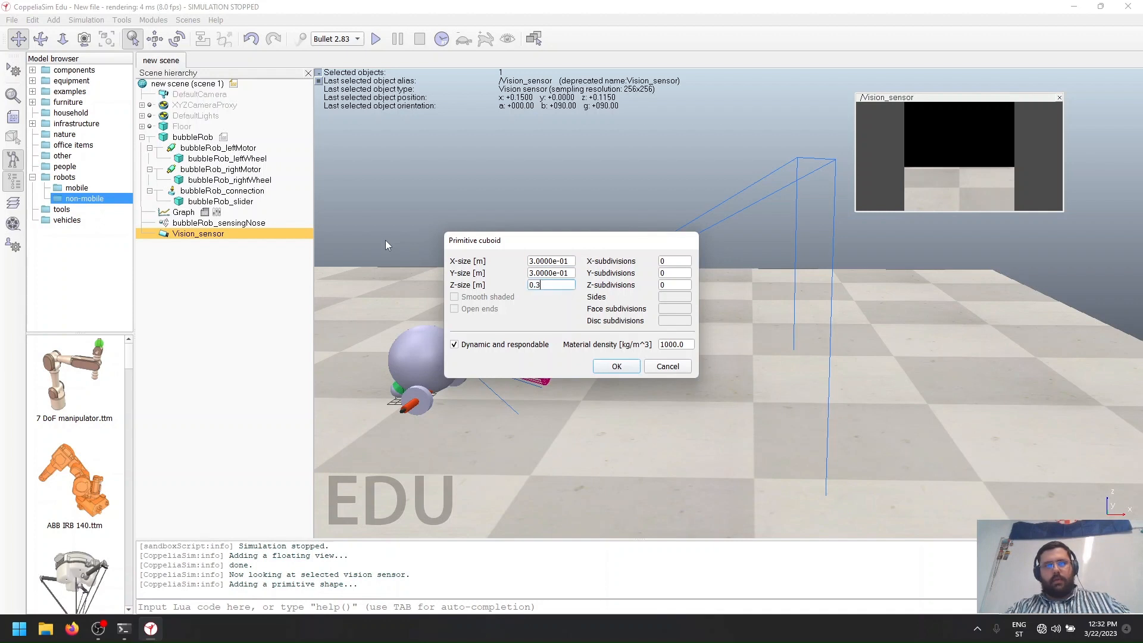
left_click(618, 366)
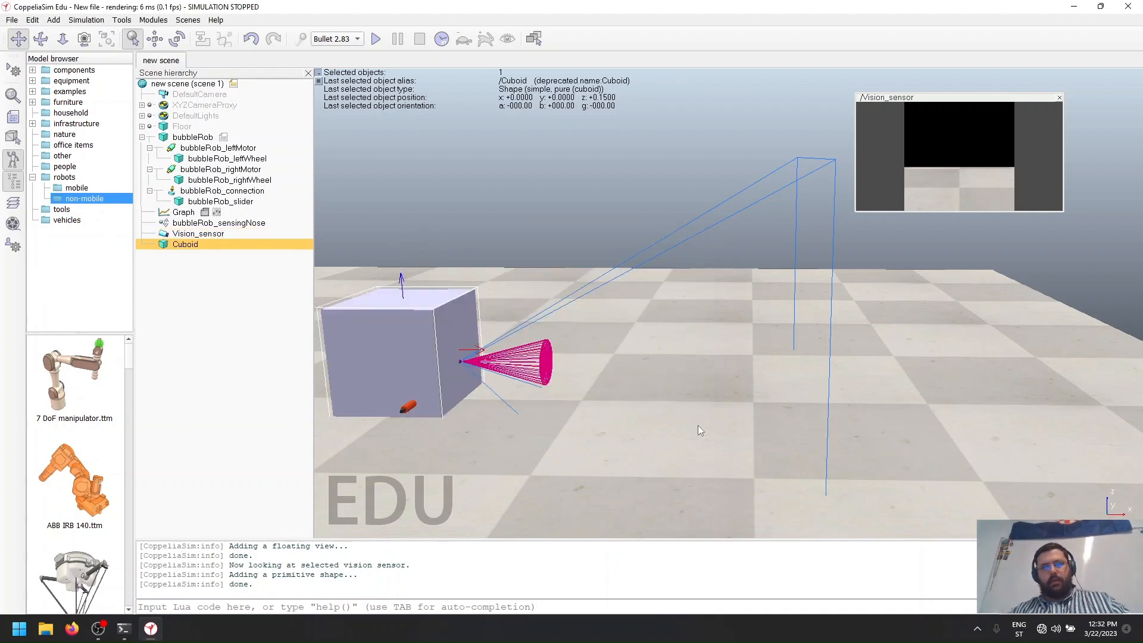
Move the cuboid in front of bubbleRob to about X 1.1 m, Y -0.075 m, and close the translation dialog
left_click(155, 38)
left_click_drag(332, 318, 793, 280)
left_click_drag(927, 125, 639, 139)
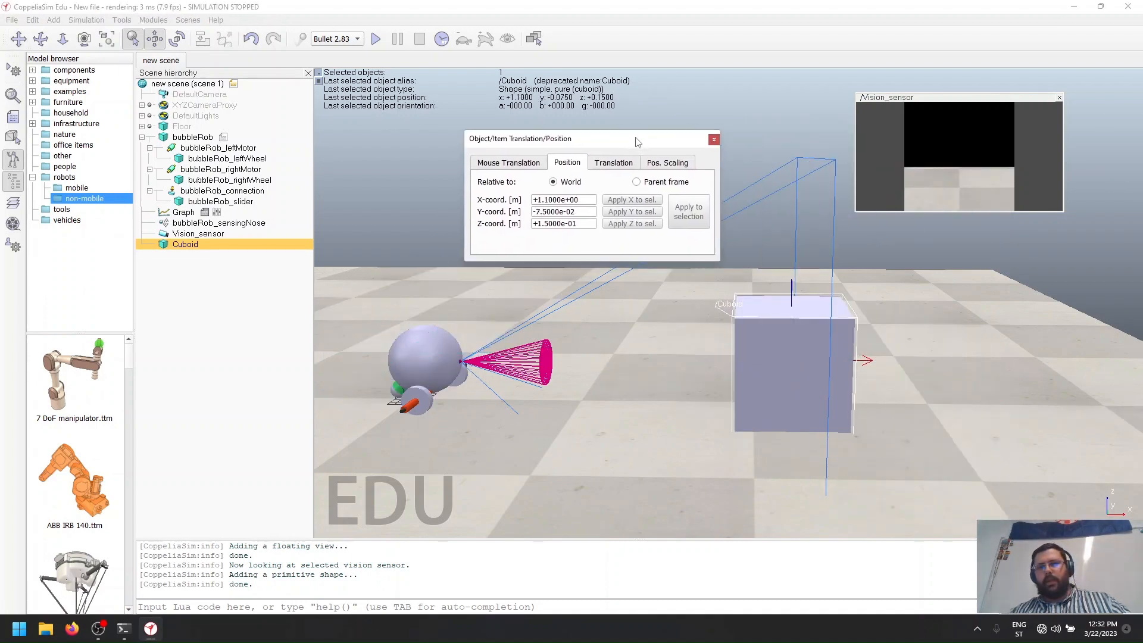
left_click(713, 140)
Start the simulation to test the vision sensor on the cuboid, and close the graph window
left_click(376, 39)
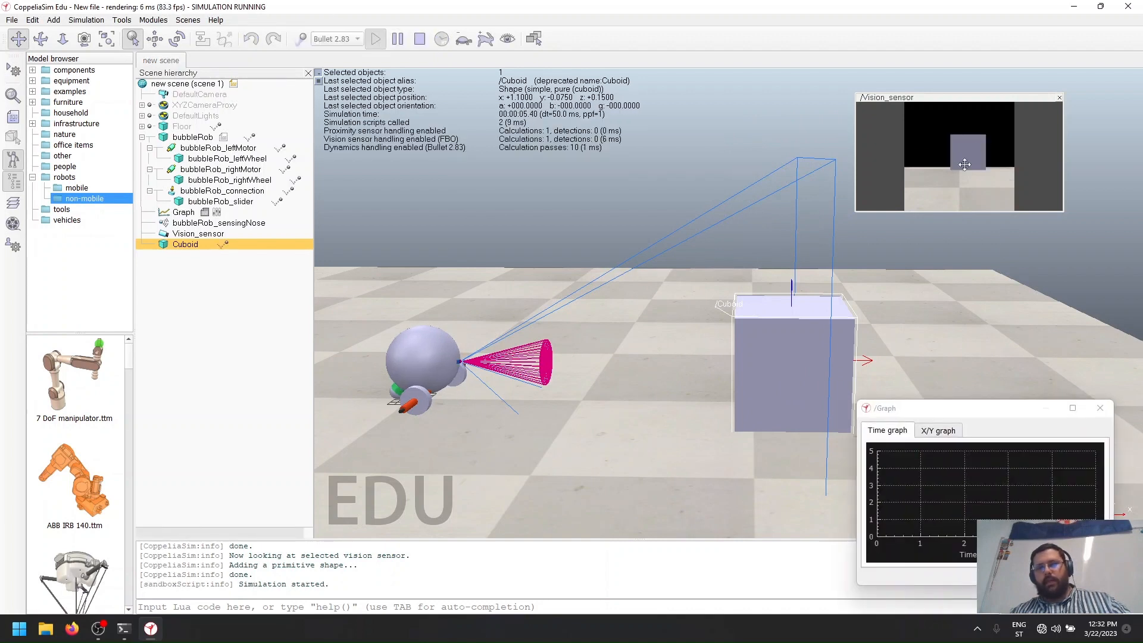
left_click(1100, 407)
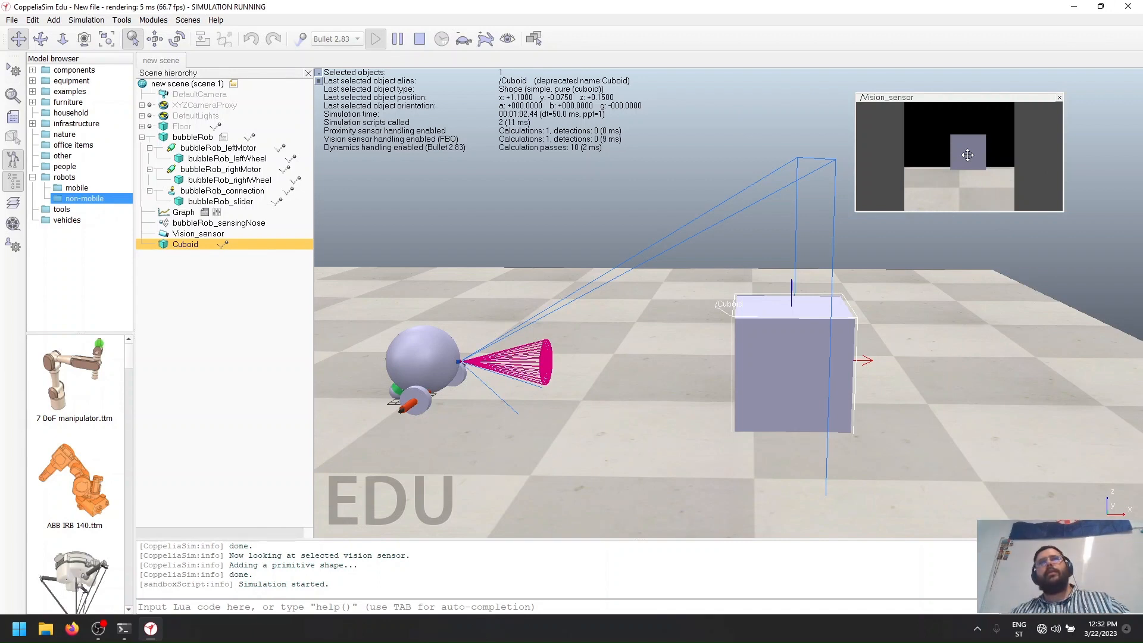
key("alt+Tab")
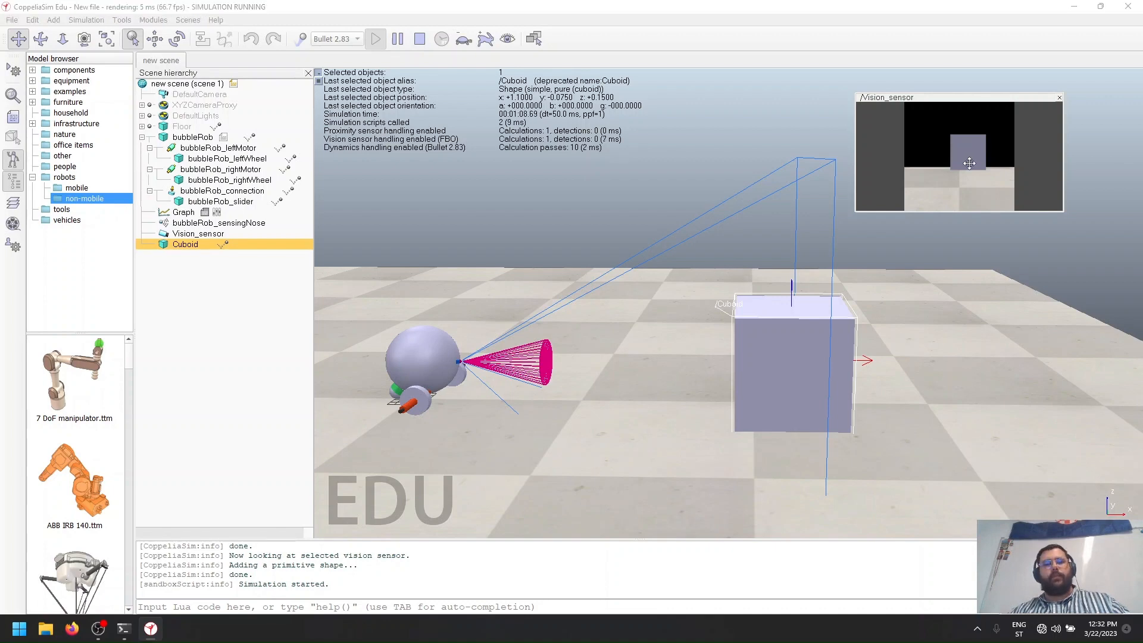